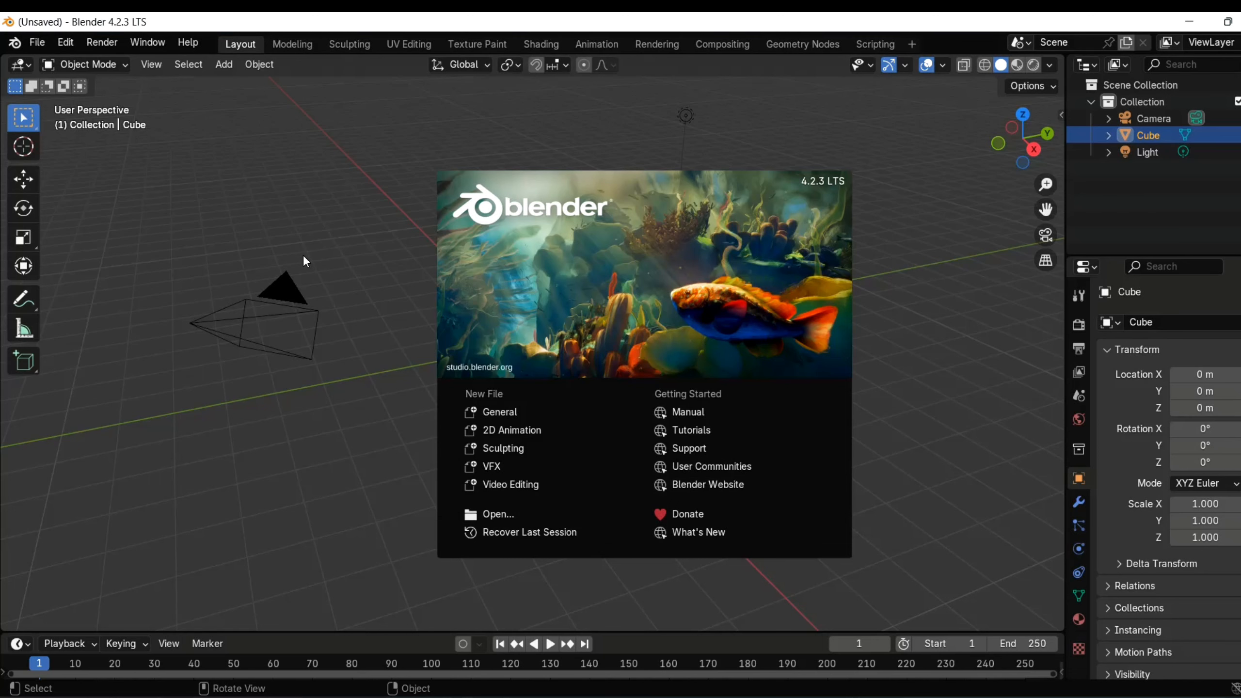
Dismiss the splash screen and select the light, camera and cube individually in the scene and by name, finishing with the light
left_click(314, 411)
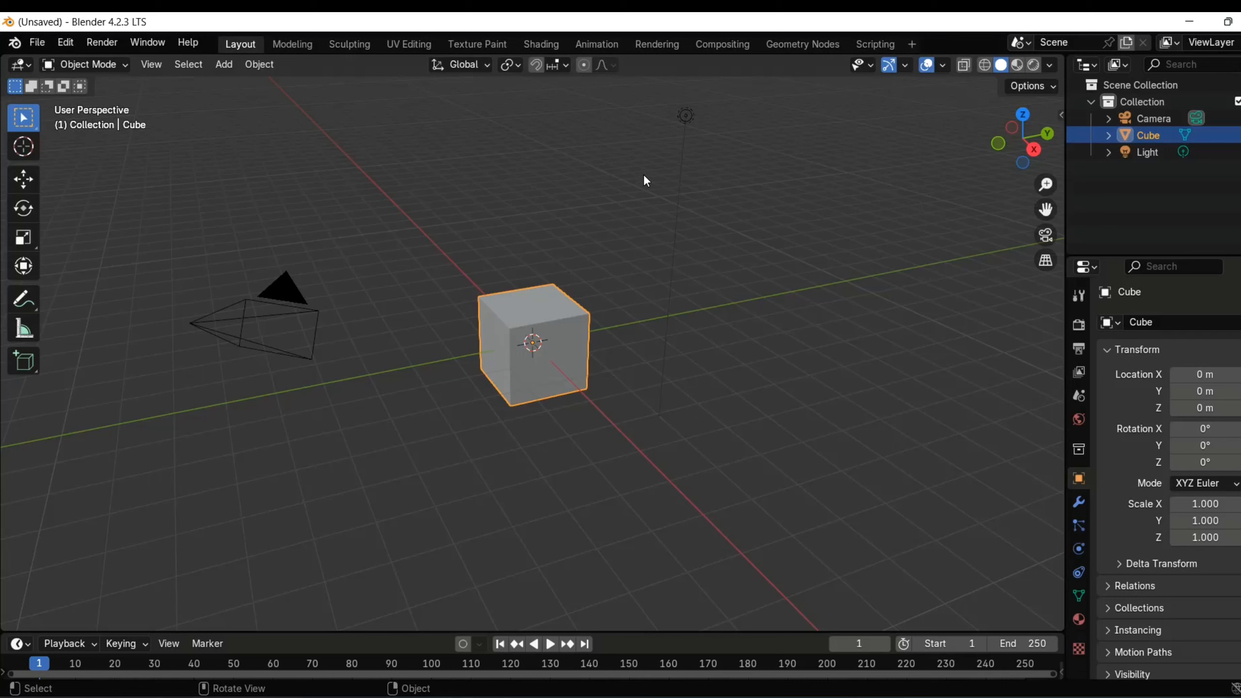
left_click(680, 115)
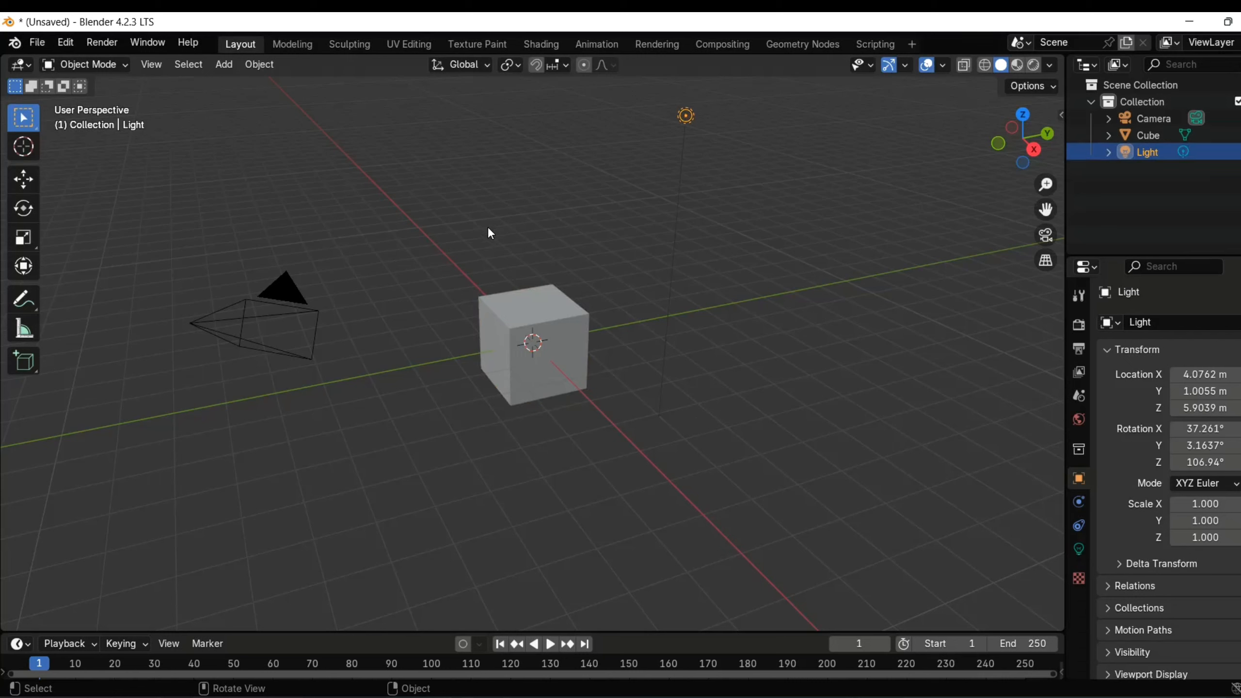
left_click(274, 307)
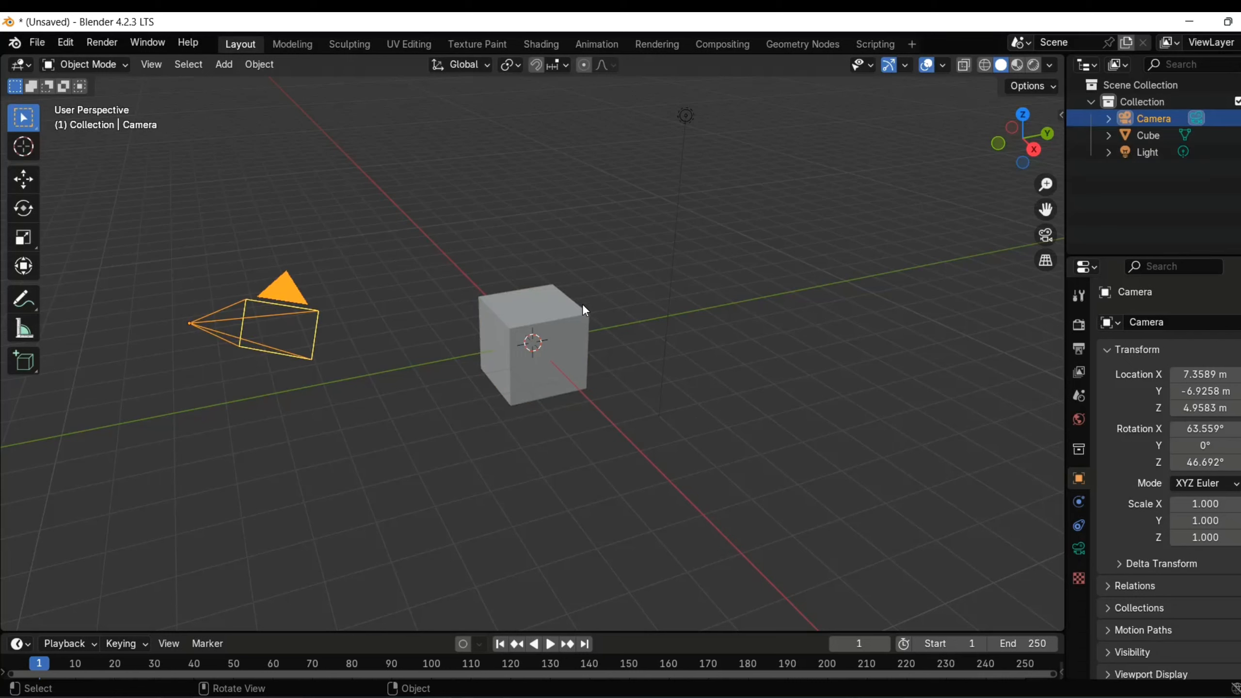
left_click(560, 322)
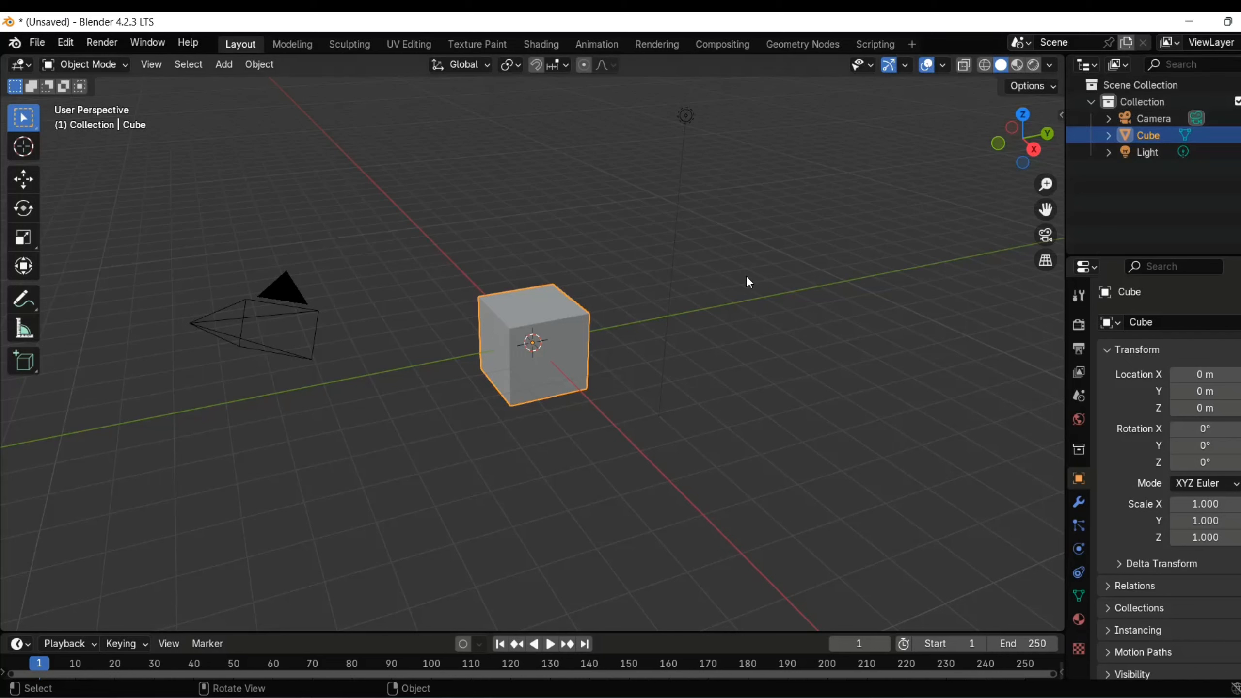
left_click(1144, 152)
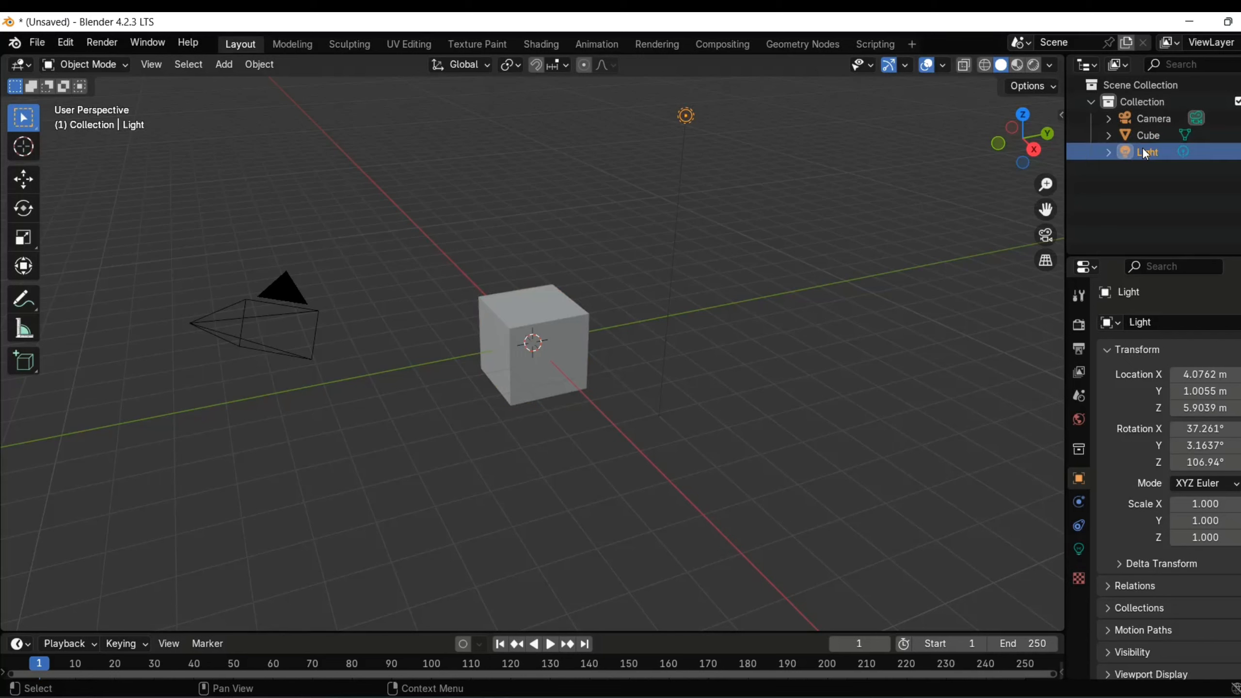
left_click(1140, 120)
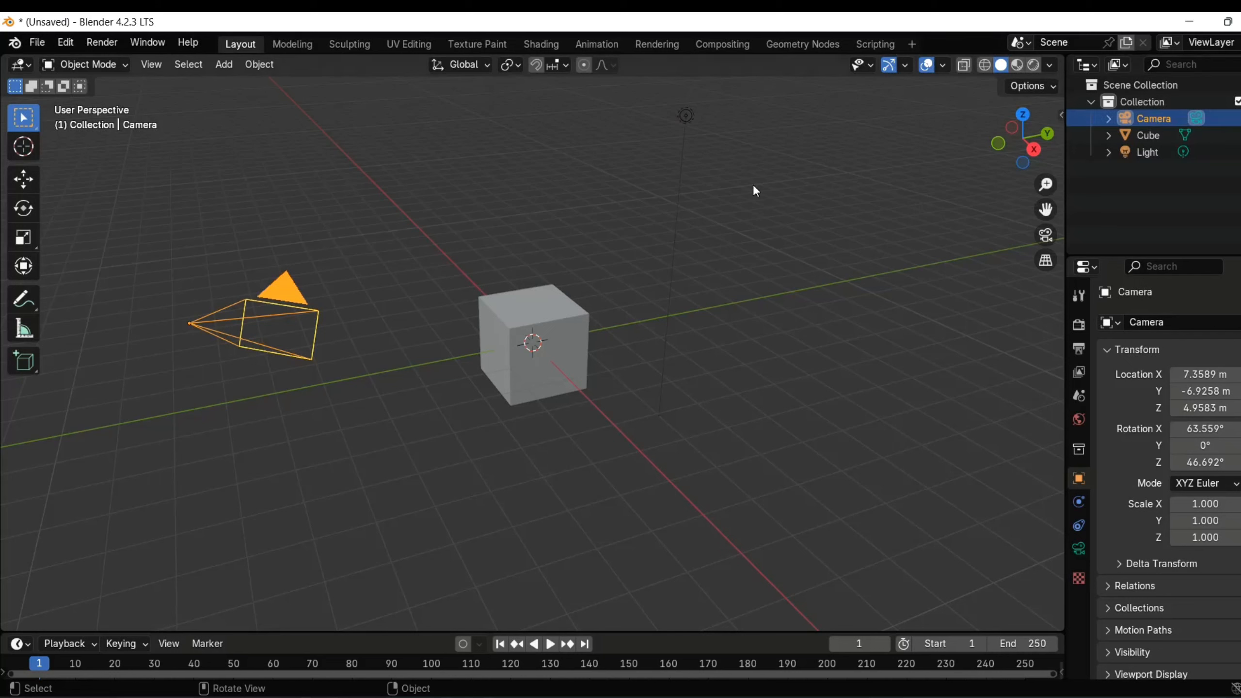
left_click(1130, 148)
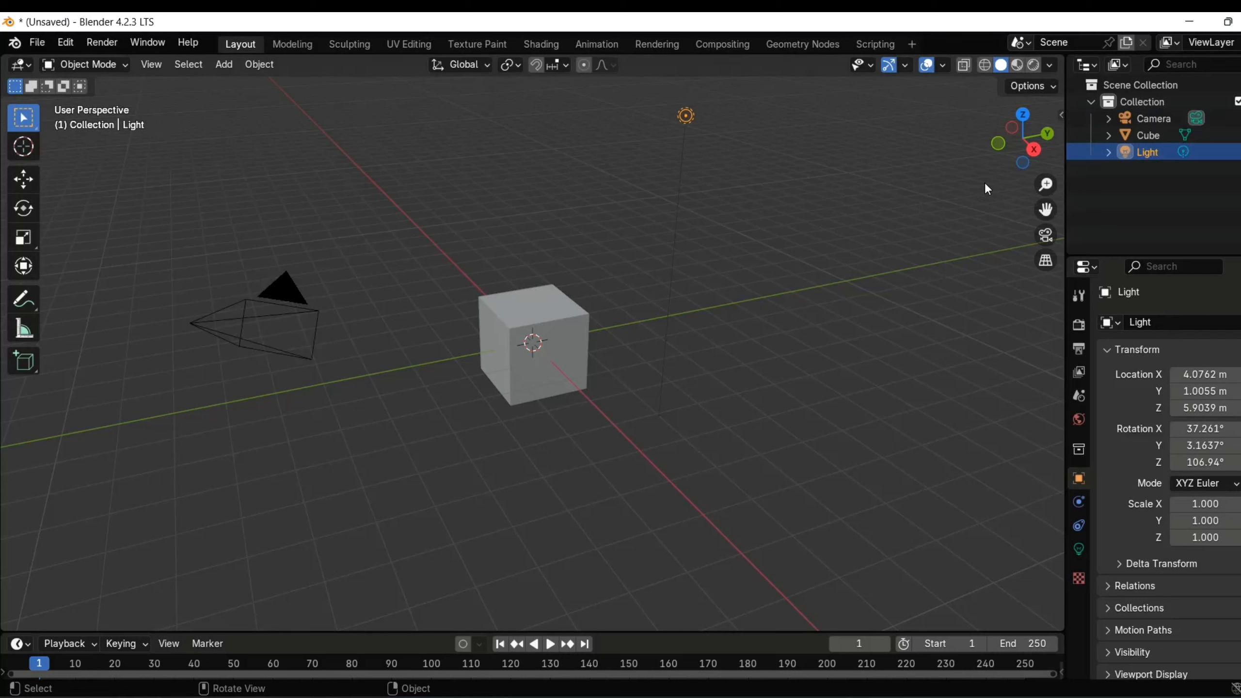
Examine the default scene from above and from several perspective angles, and check the interaction modes available for the light
middle_click_drag(604, 323, 495, 308)
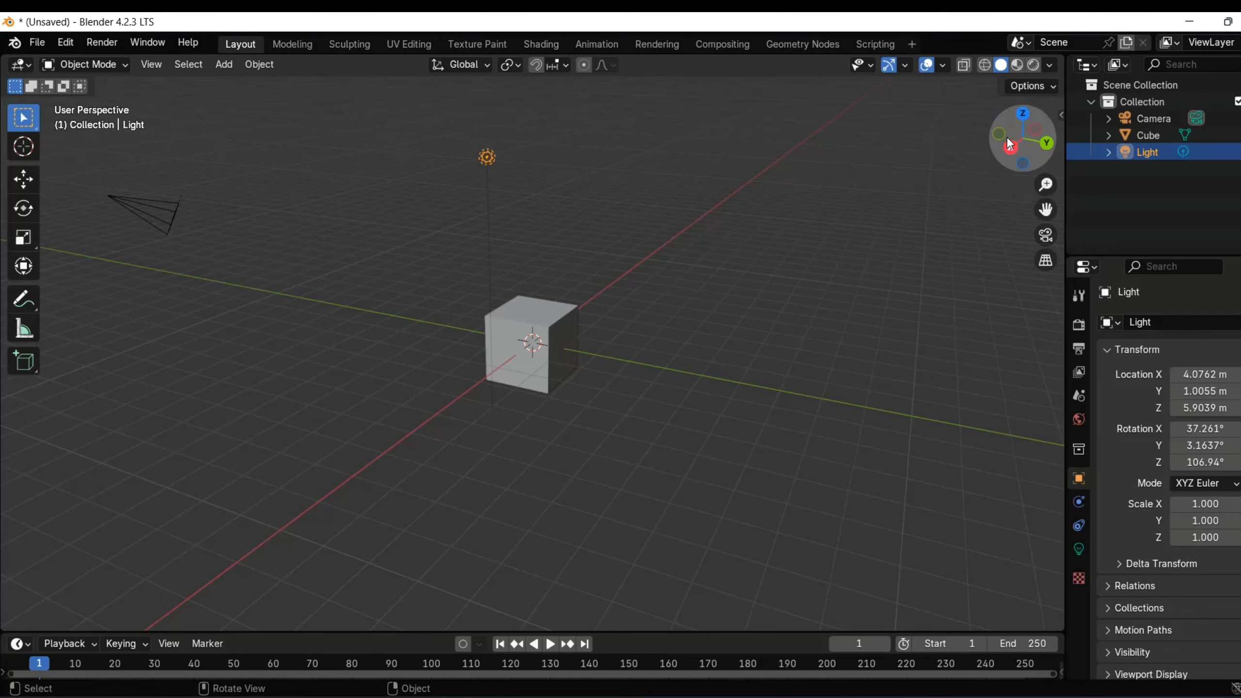
left_click(1025, 114)
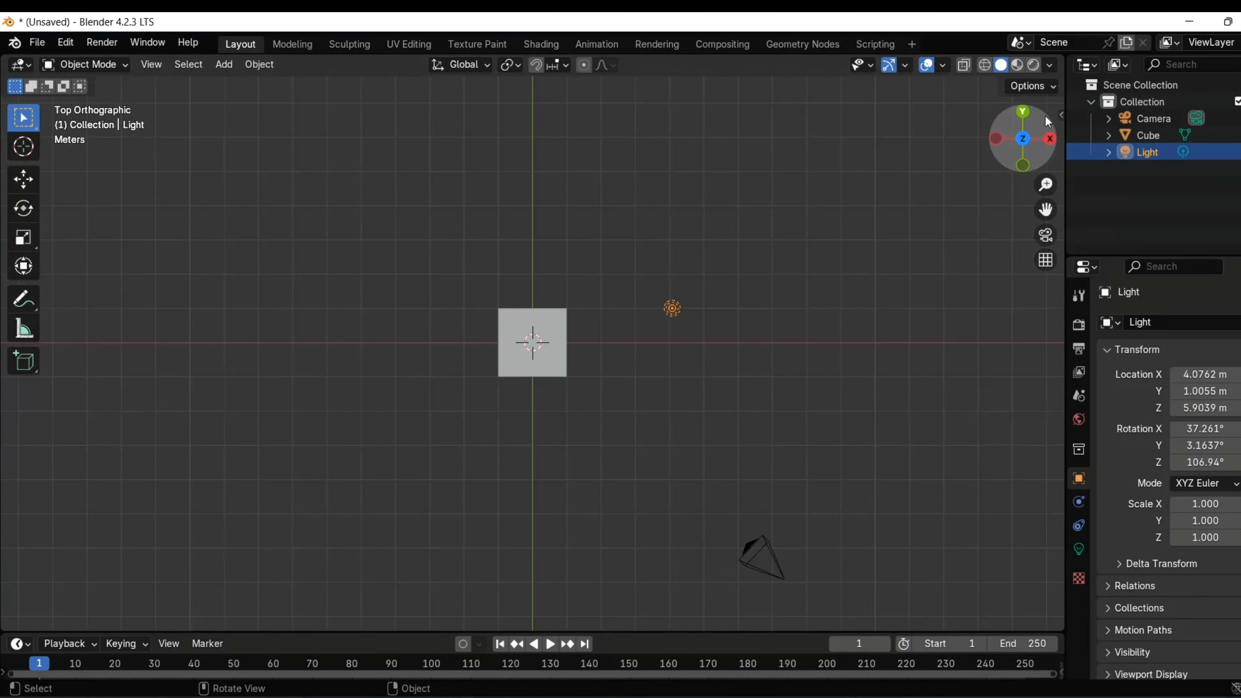
left_click_drag(1055, 137, 975, 161)
left_click(1025, 166)
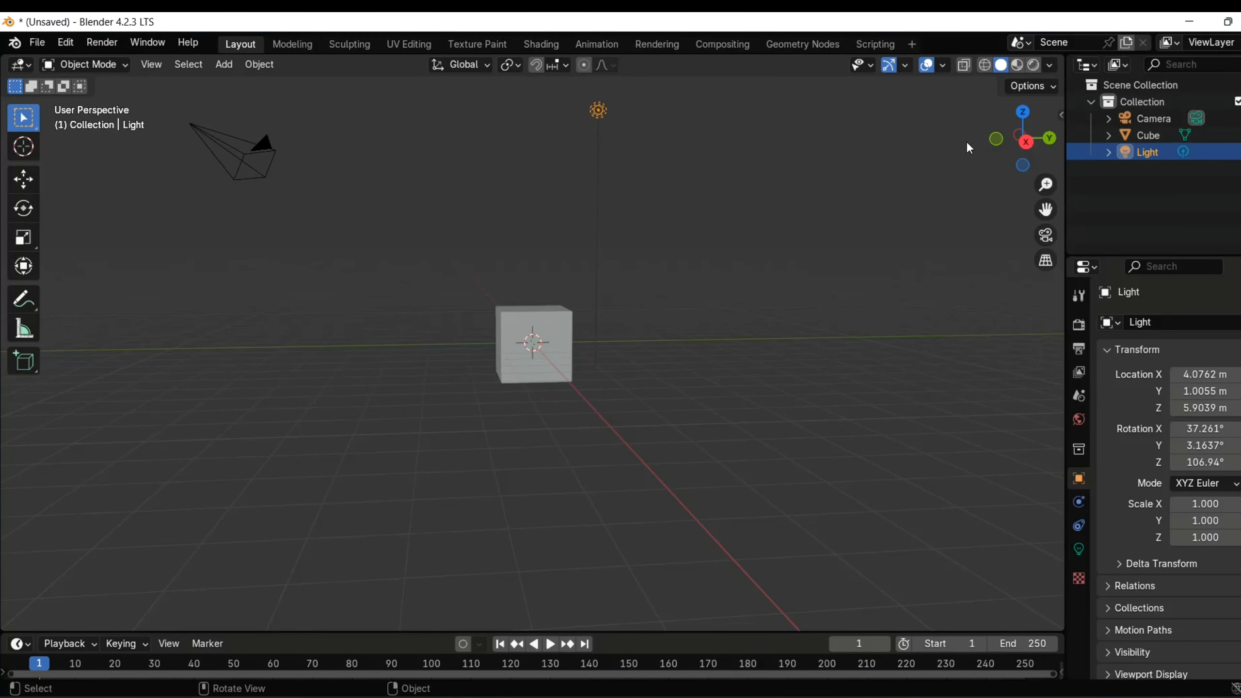
scroll(720, 371, "up", 2)
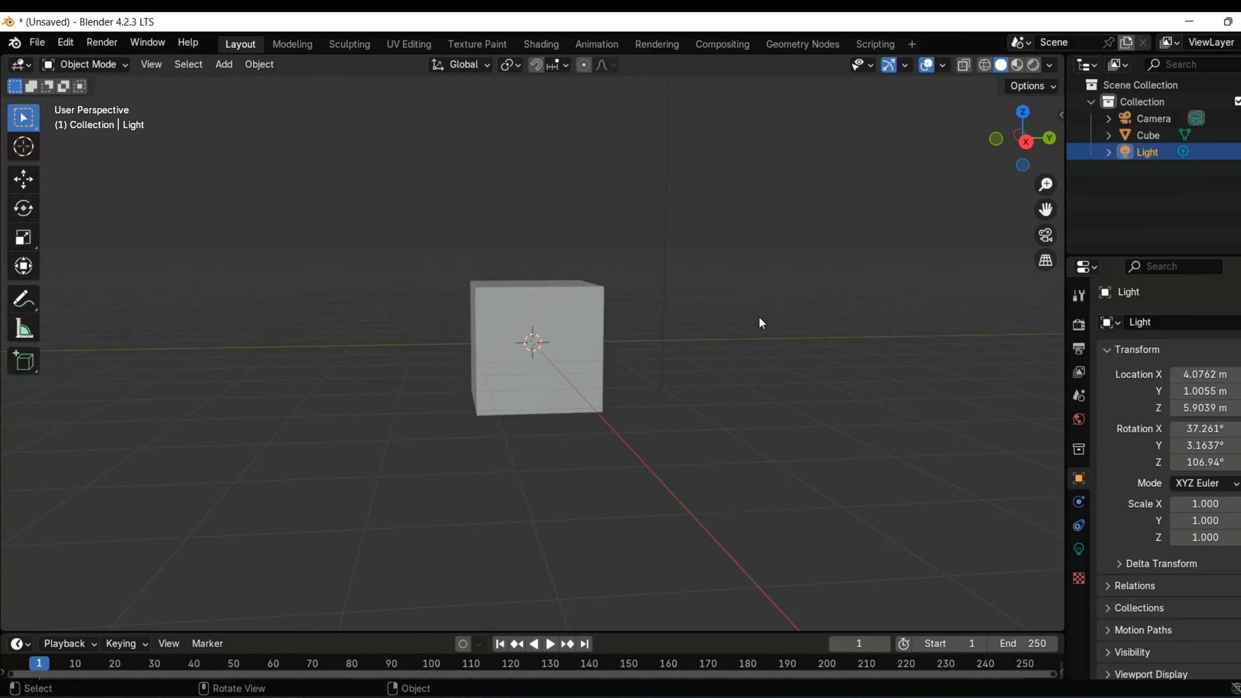
middle_click_drag(743, 342, 709, 389)
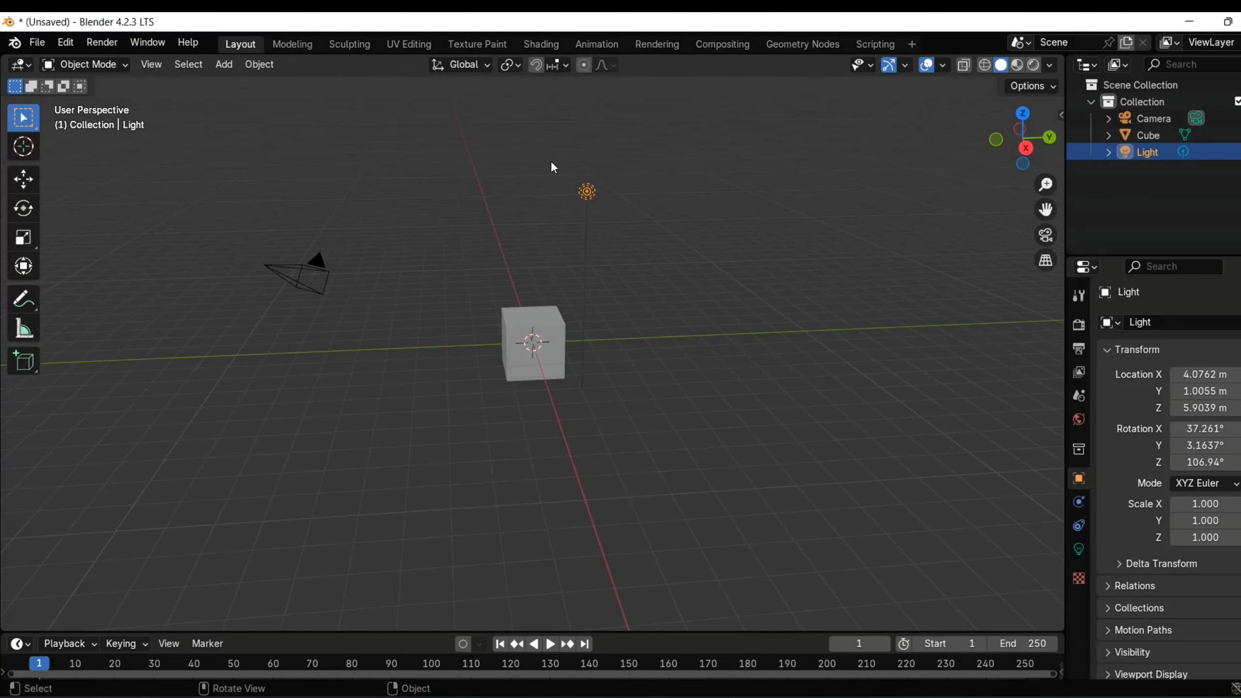
left_click(125, 65)
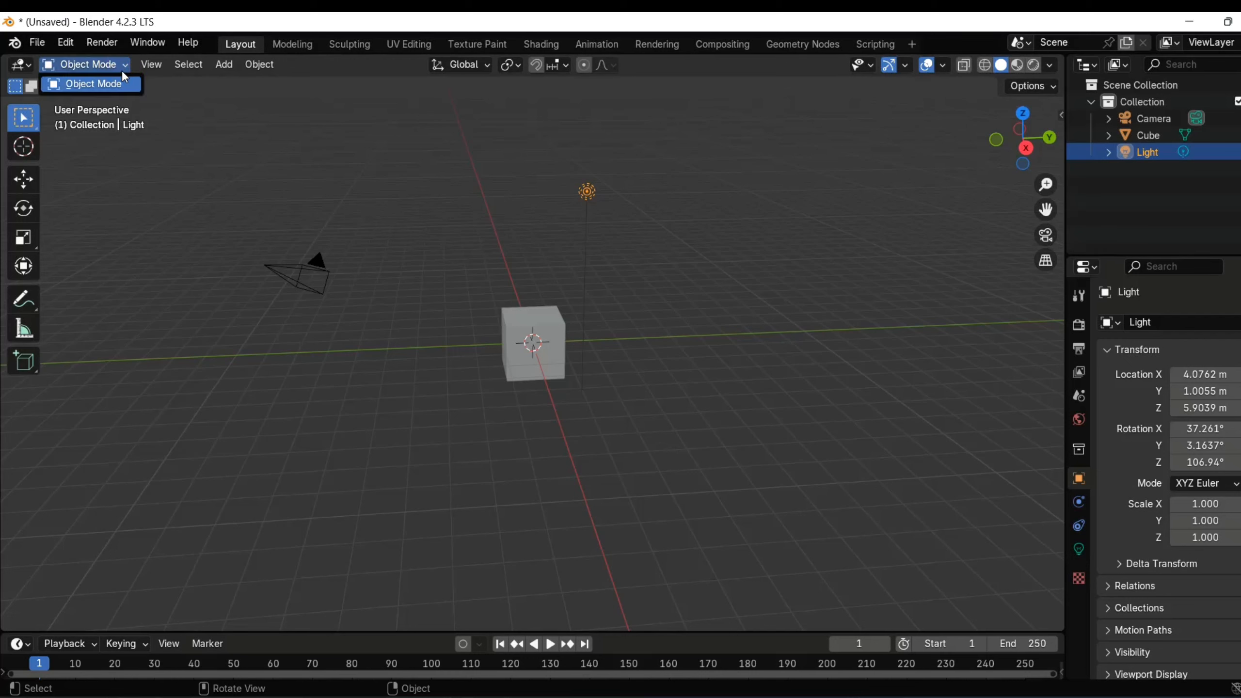
left_click(125, 66)
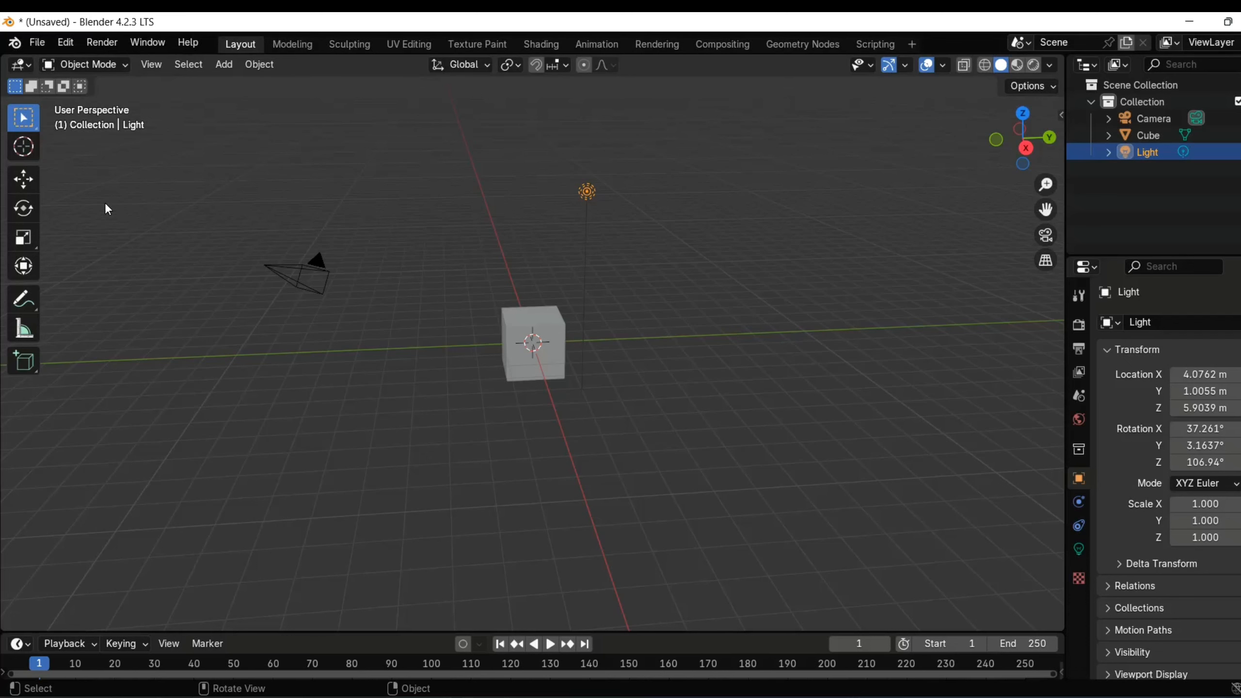
Review the selection tool variants and activate Select Box
left_click(32, 122)
left_click(33, 120)
right_click(31, 118)
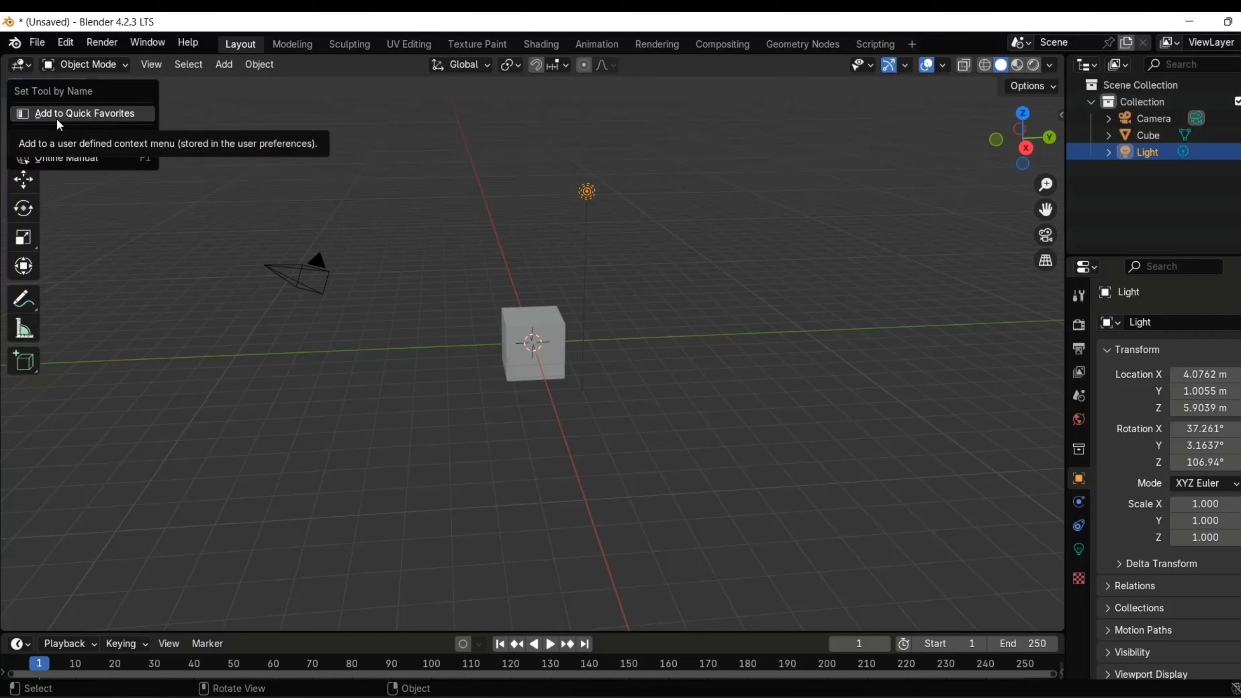
left_click(122, 219)
left_click(27, 130)
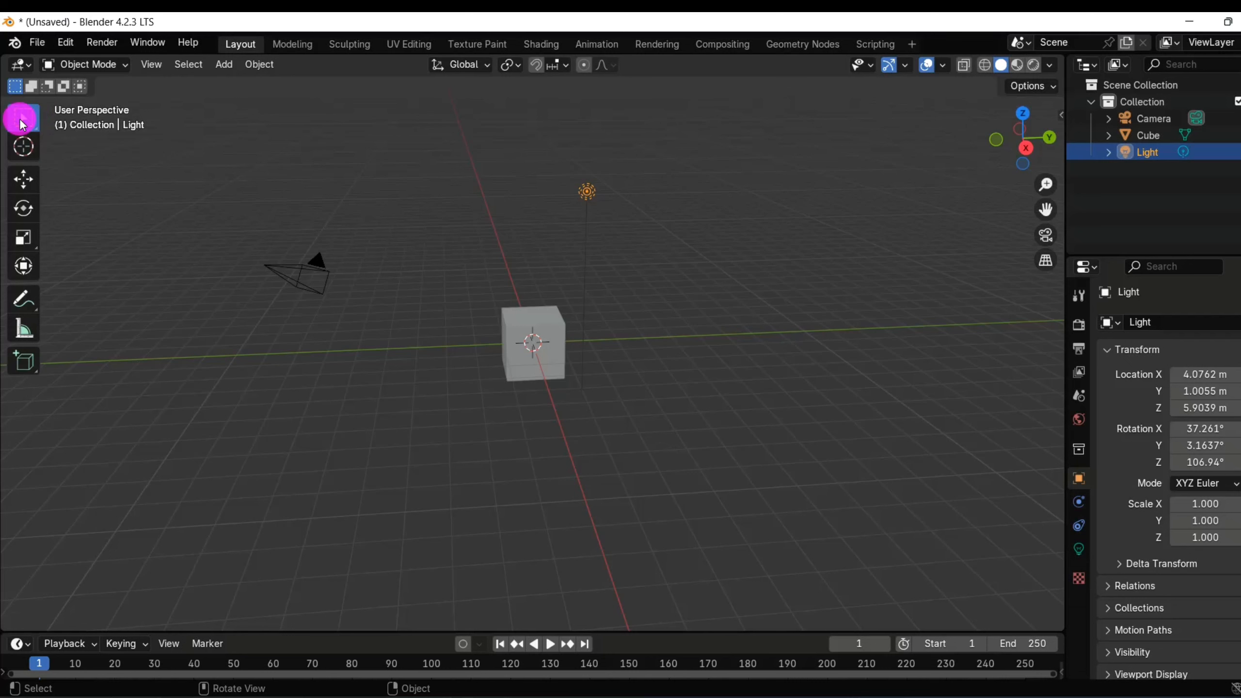
left_click_drag(27, 132, 141, 166)
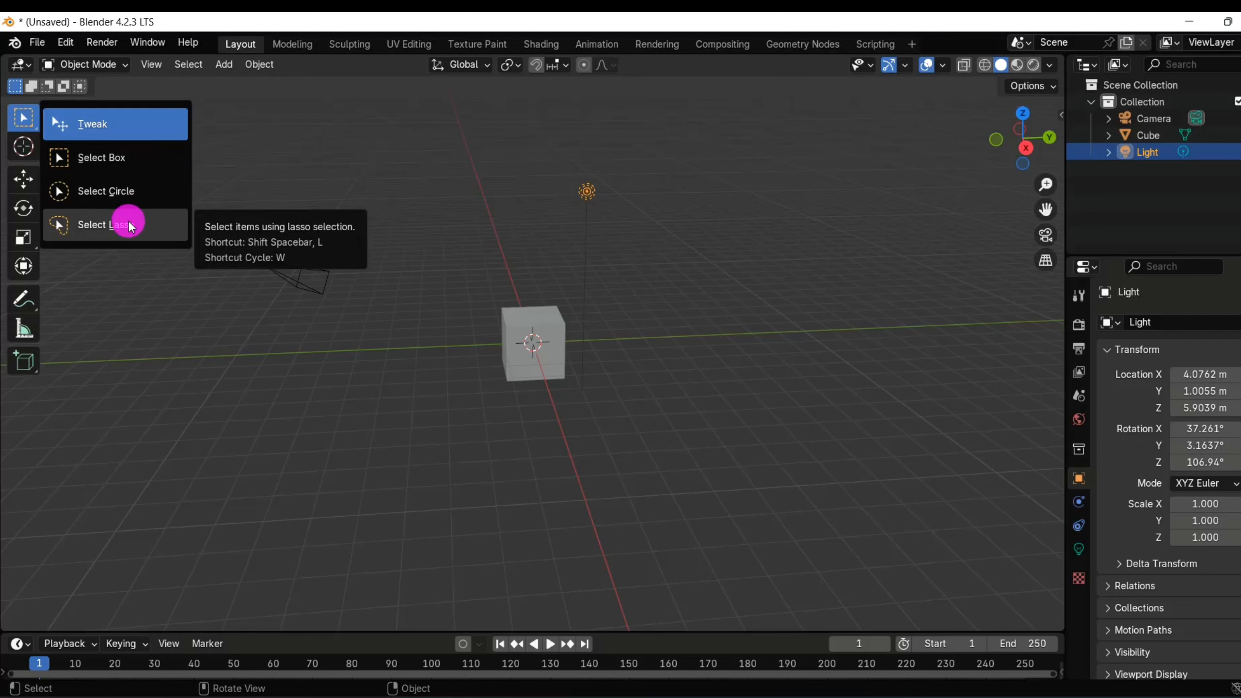
left_click_drag(131, 226, 132, 167)
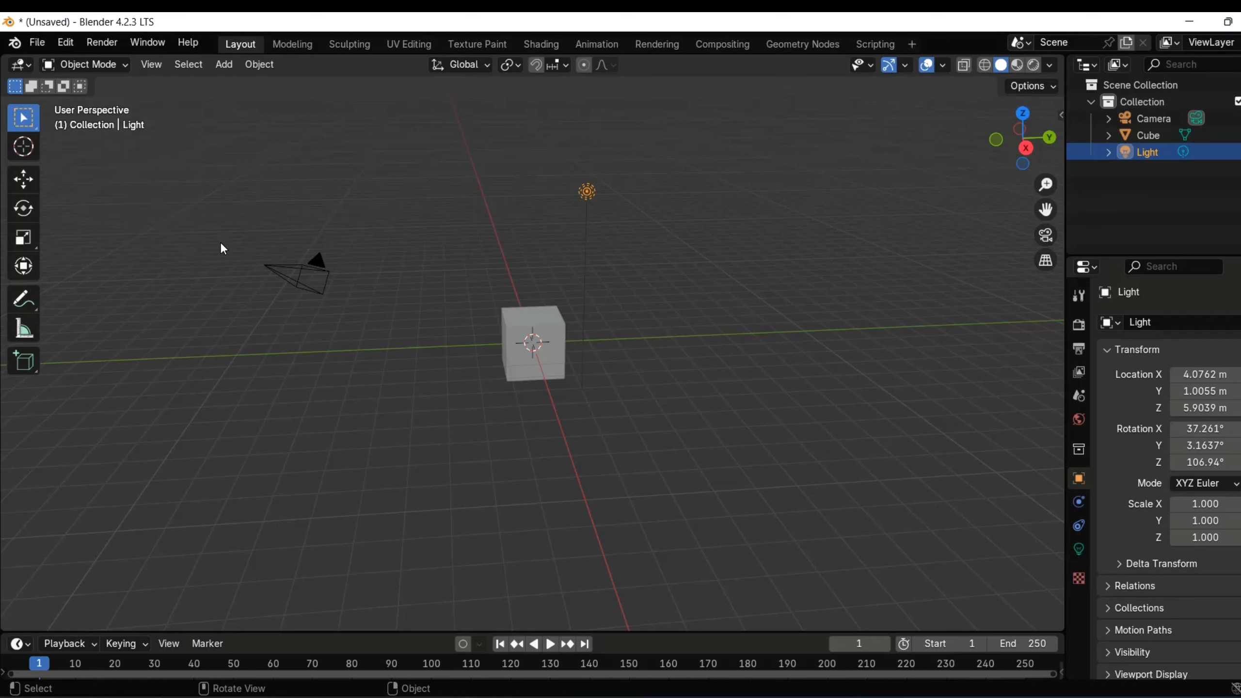
Select the camera, the cube and the light one after another in the 3D scene
left_click(291, 279)
left_click(531, 330)
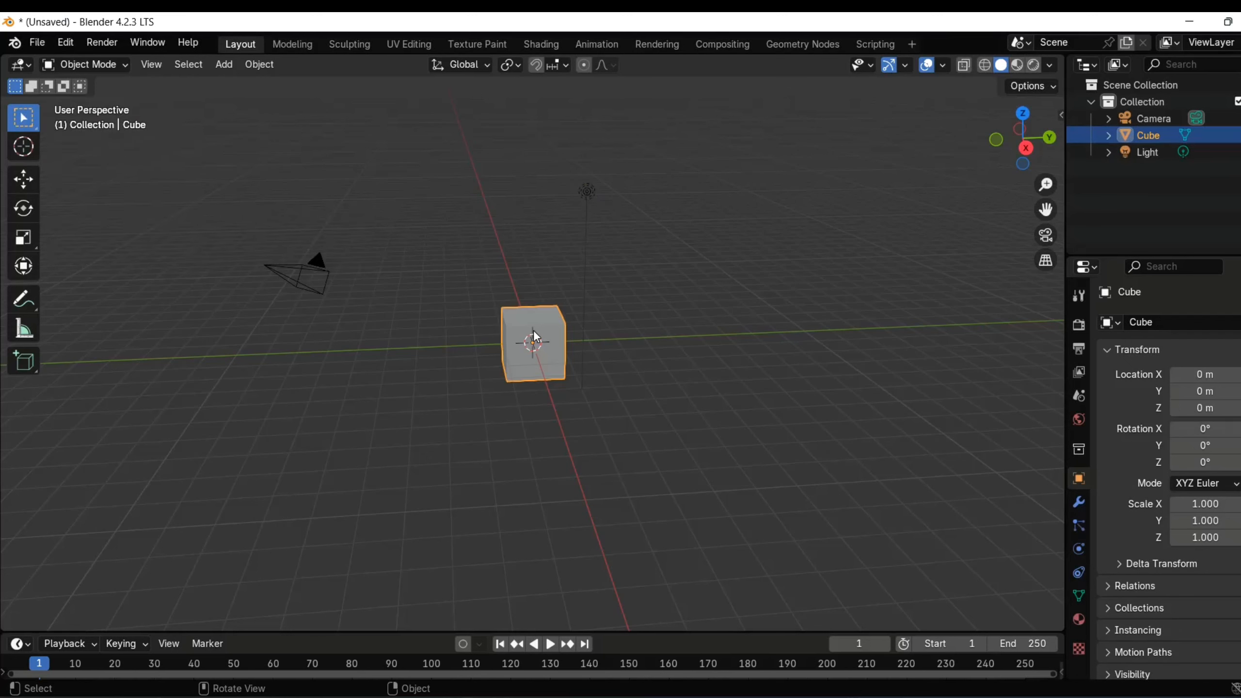
left_click(584, 191)
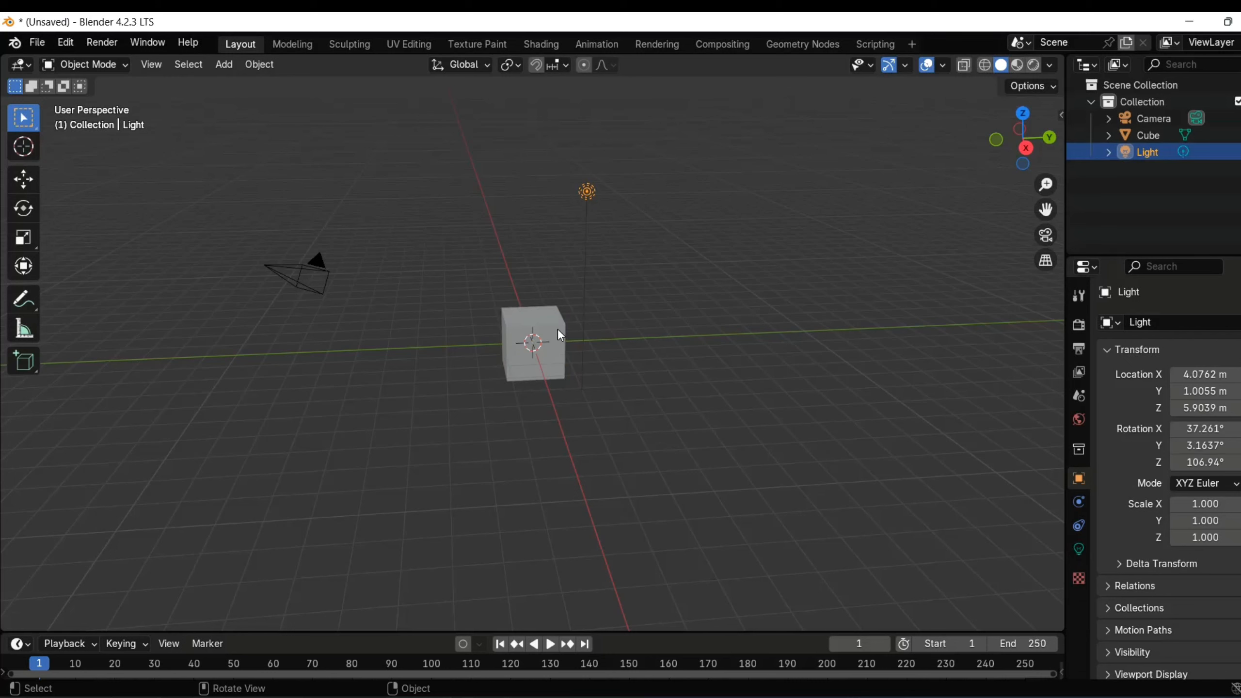
Switch to Select Circle with a radius of 25 and try to circle-select the camera, light and cube
left_click_drag(22, 117, 83, 190)
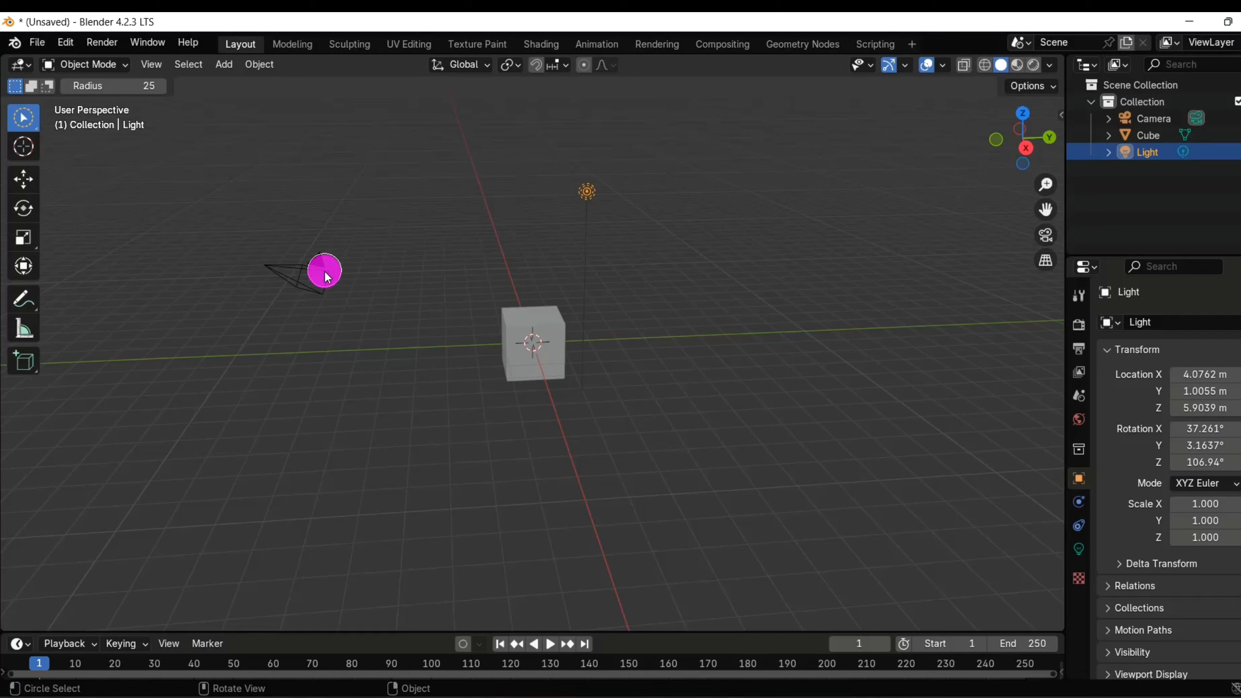
left_click(327, 277)
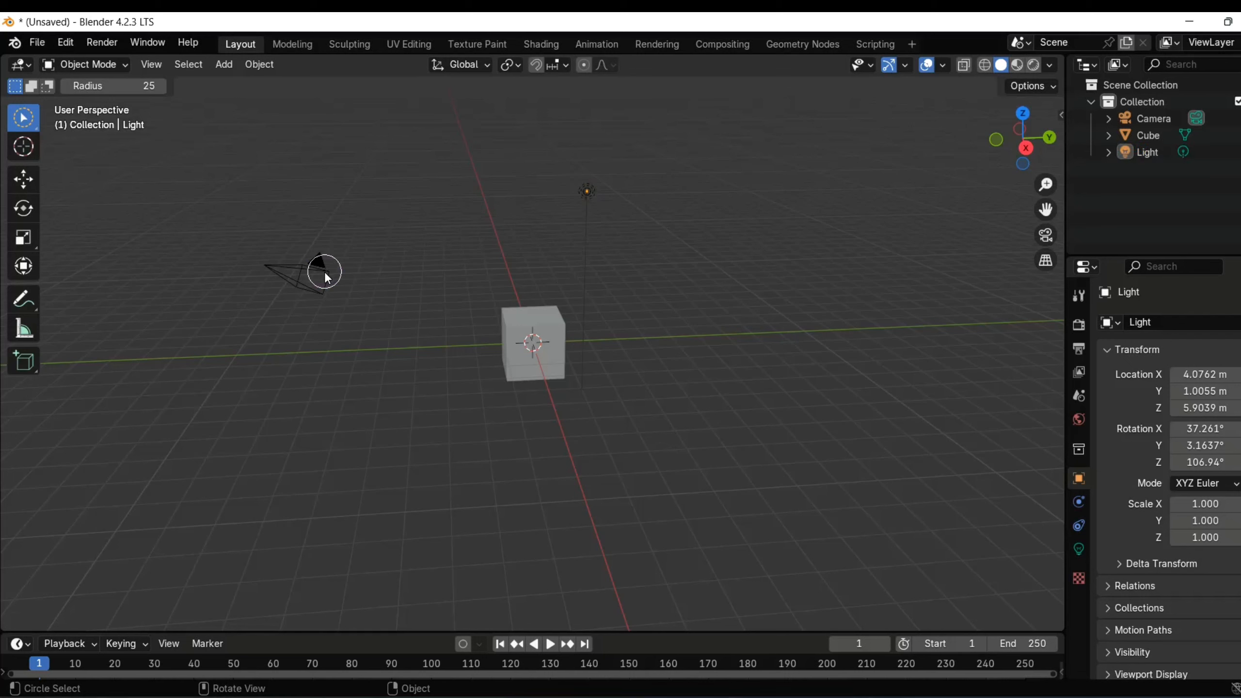
left_click(582, 174)
left_click(540, 323)
left_click(311, 288)
Switch to Select Lasso, lasso the camera and cube together, and clear the selection
left_click(33, 120)
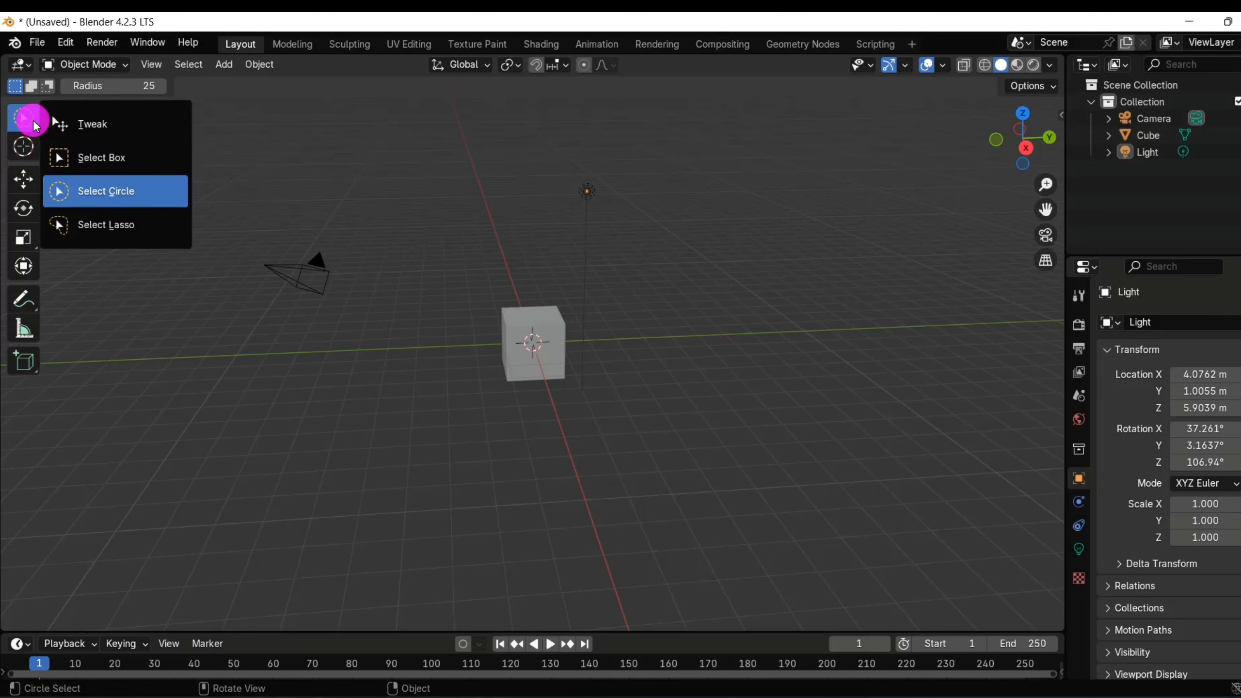
left_click_drag(35, 125, 114, 232)
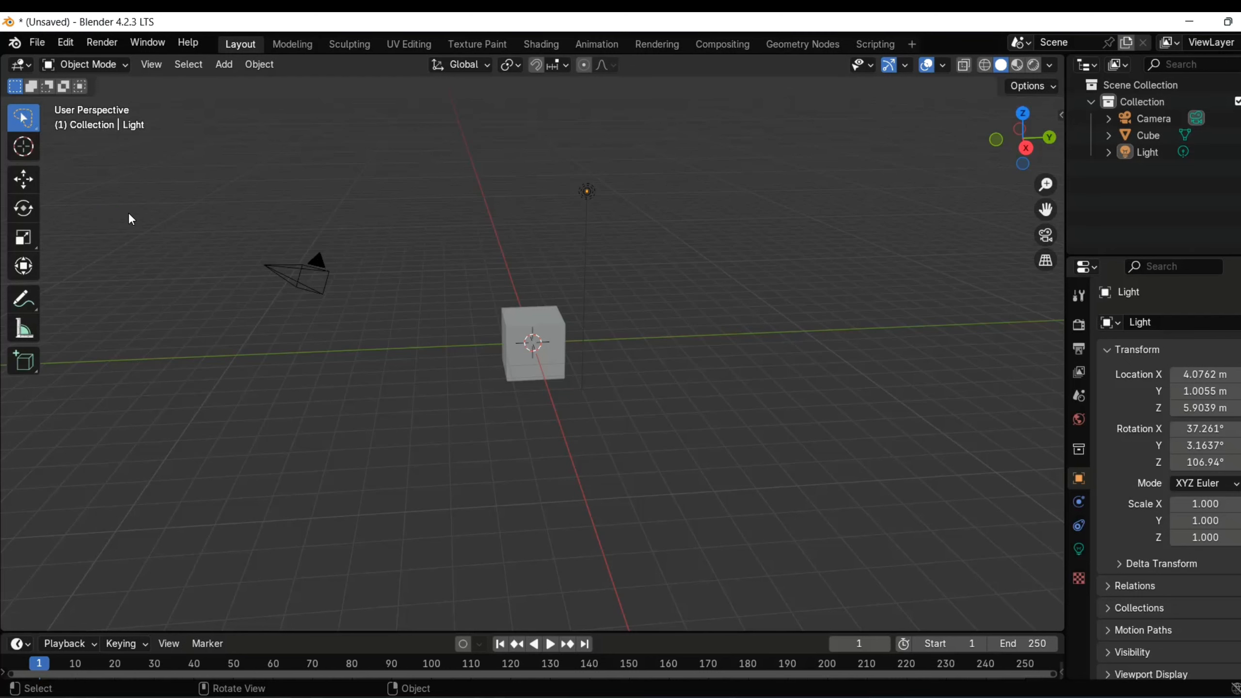
mouse_move(217, 179)
left_mouse_down()
mouse_move(363, 200)
mouse_move(737, 460)
mouse_move(205, 335)
mouse_move(211, 287)
left_mouse_up()
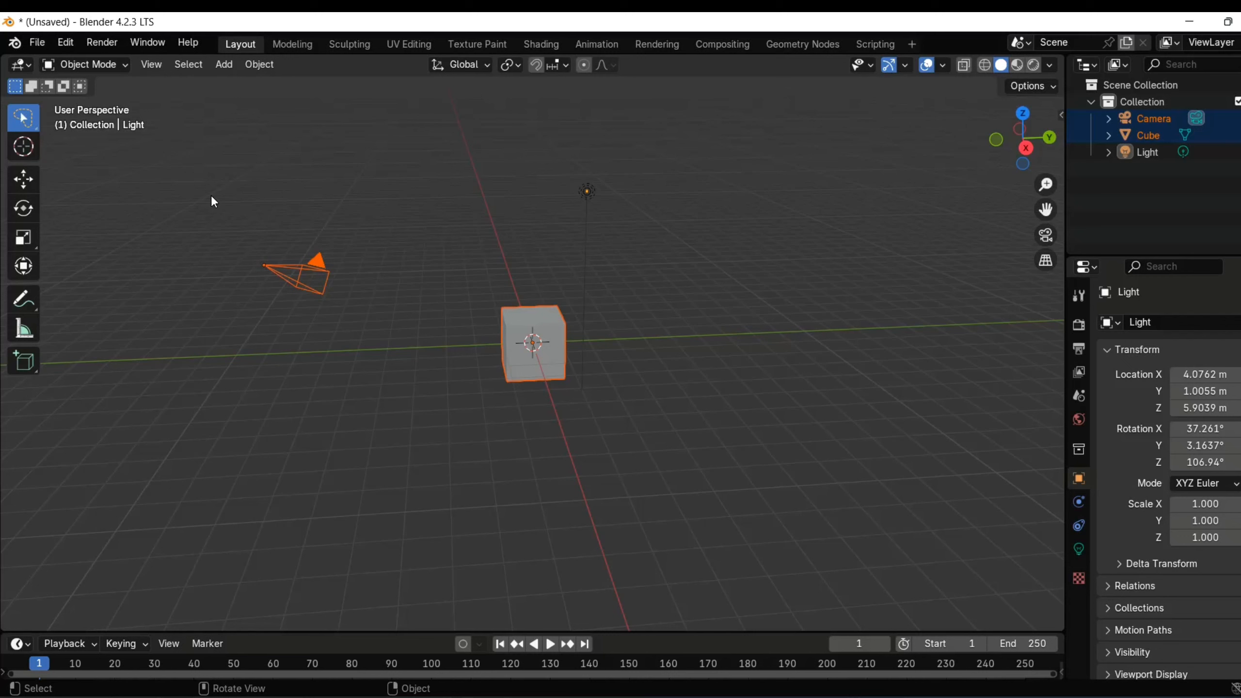
left_click(226, 203)
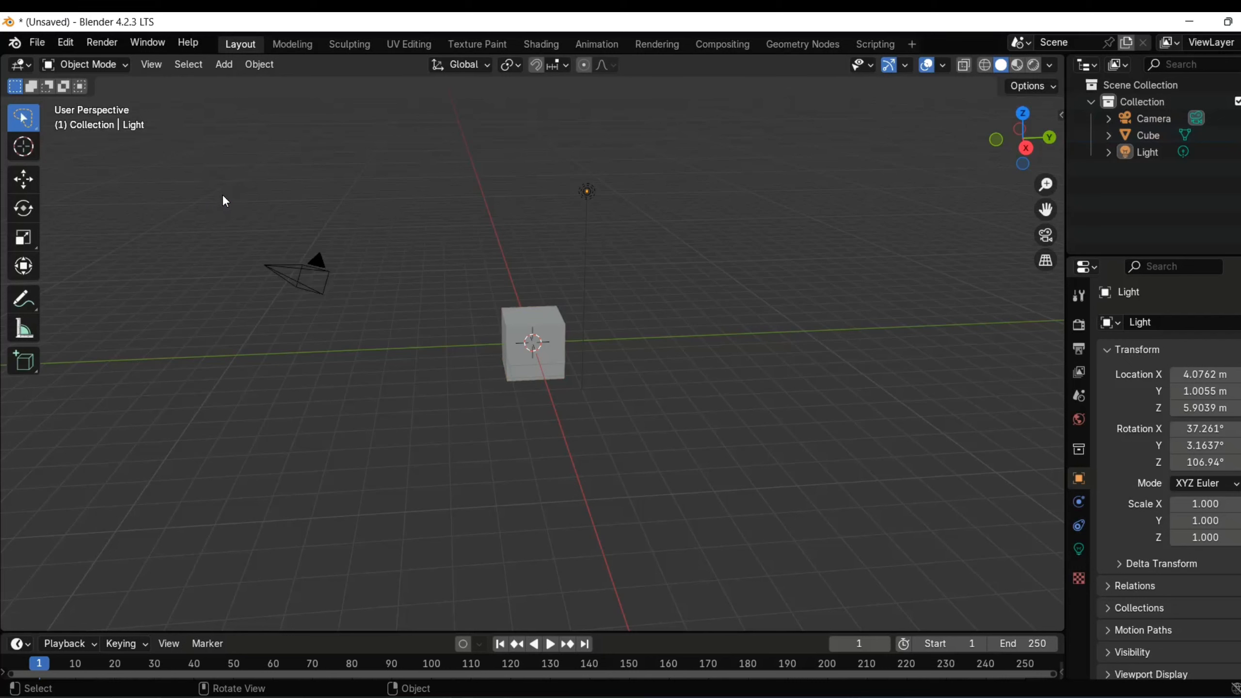
Add a cylinder mesh at the world origin
left_click(224, 66)
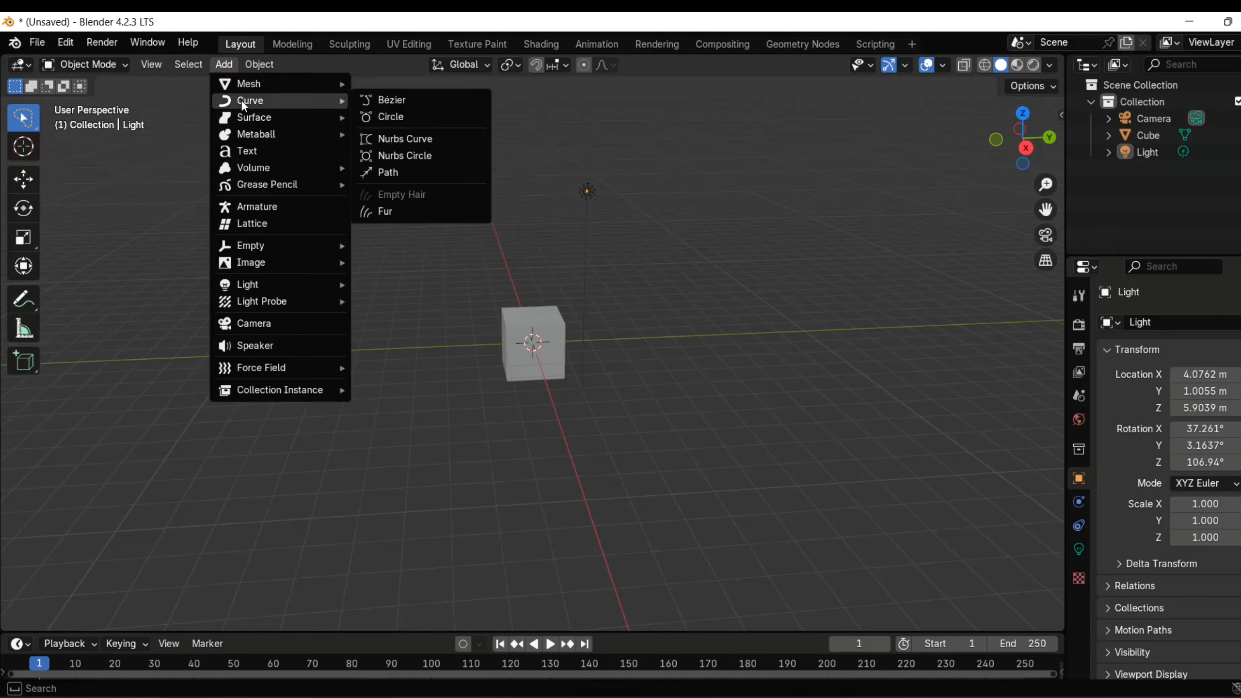
mouse_move(266, 92)
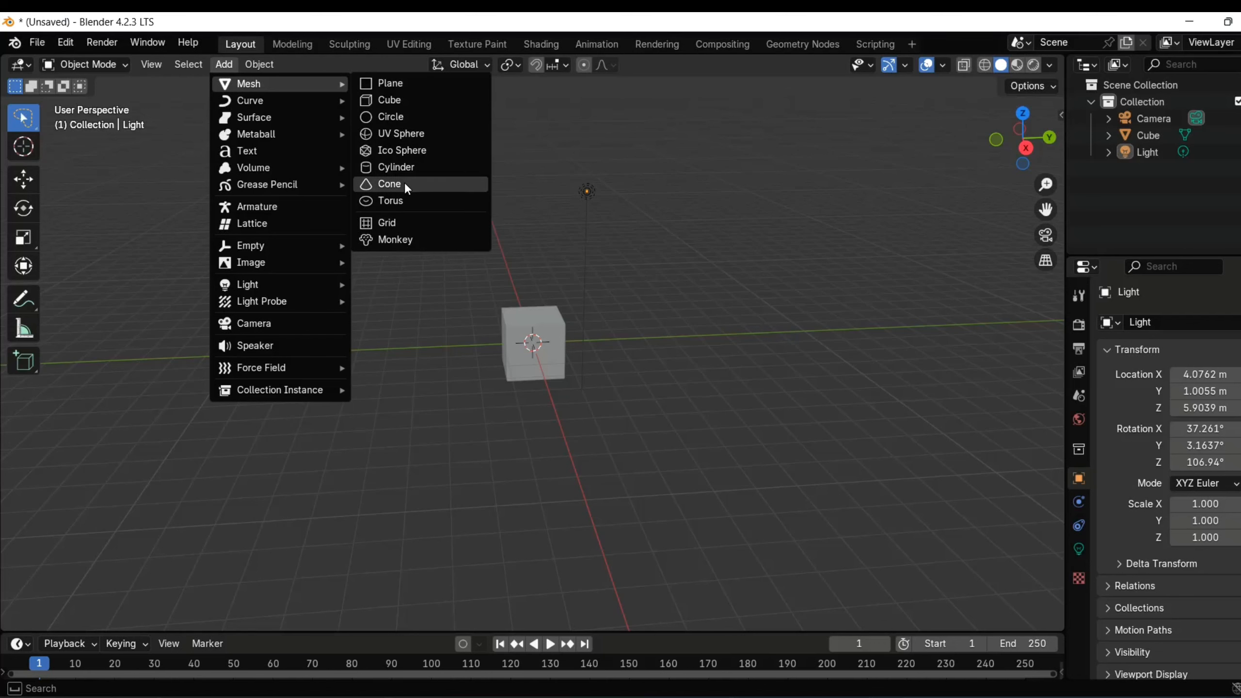
left_click(406, 167)
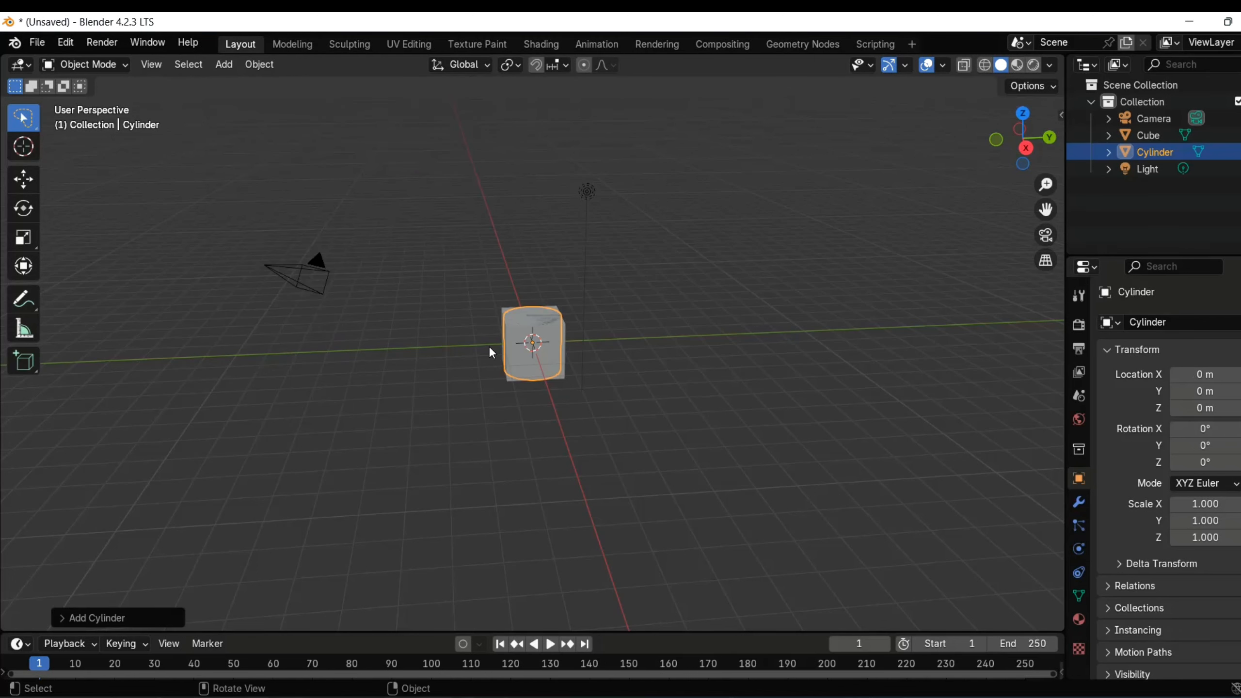
Select the cylinder and move it out of the cube along the Y axis to about 3.39 m
left_click_drag(523, 352, 379, 330)
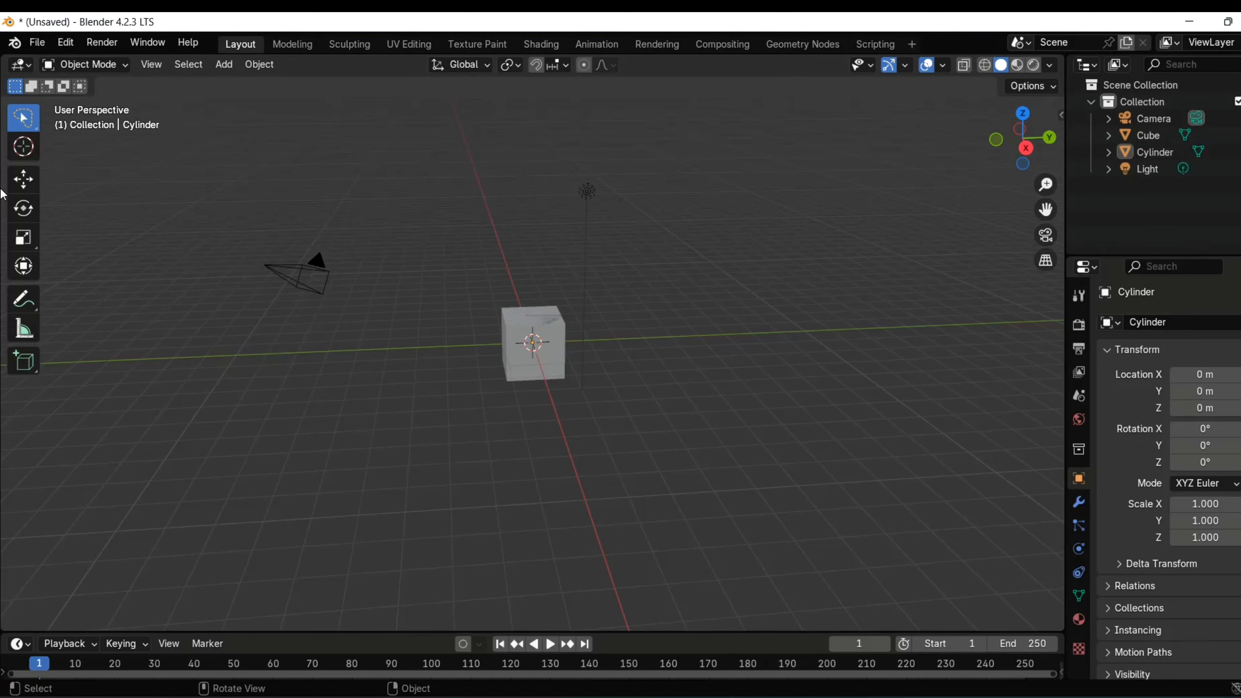
left_click(33, 188)
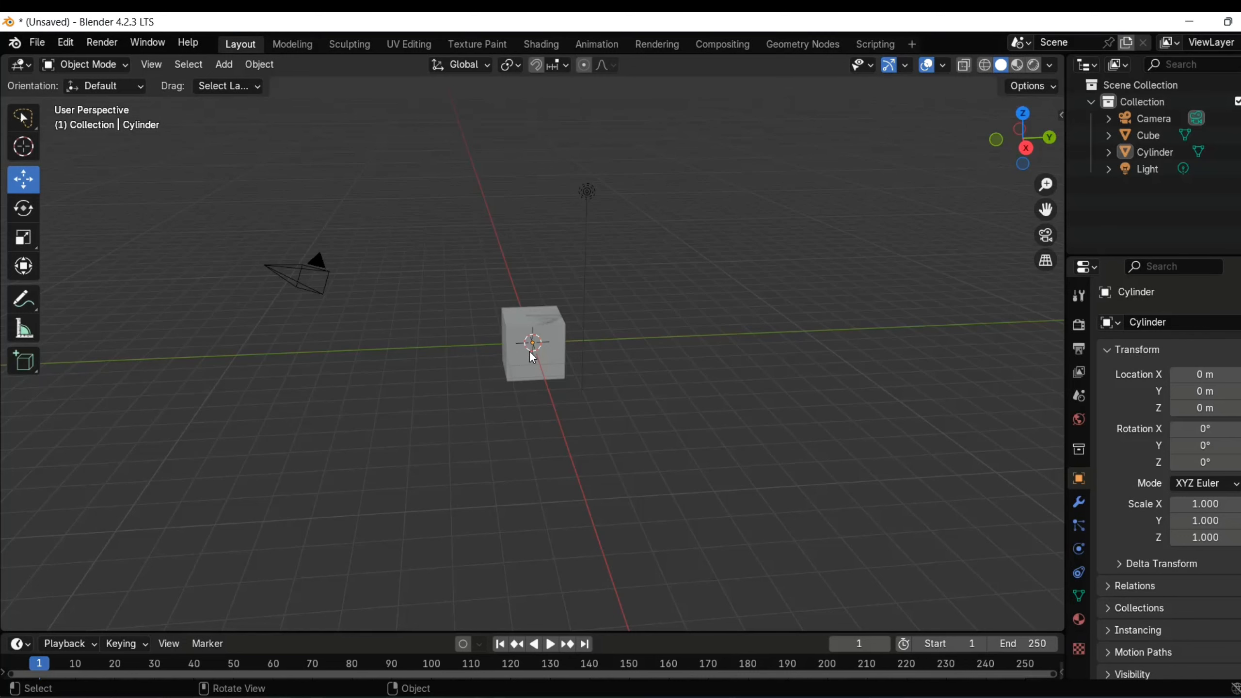
left_click(438, 352)
scroll(523, 345, "up", 5)
left_click(1153, 153)
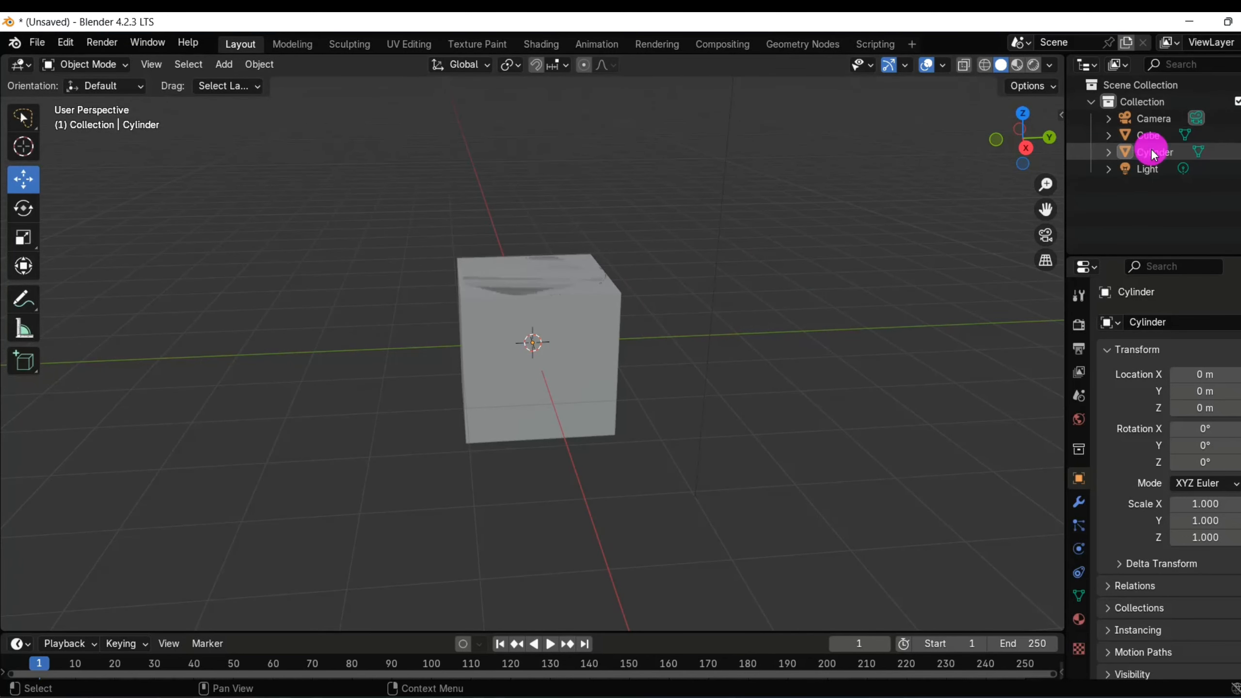
left_click_drag(605, 334, 807, 331)
scroll(587, 360, "down", 3)
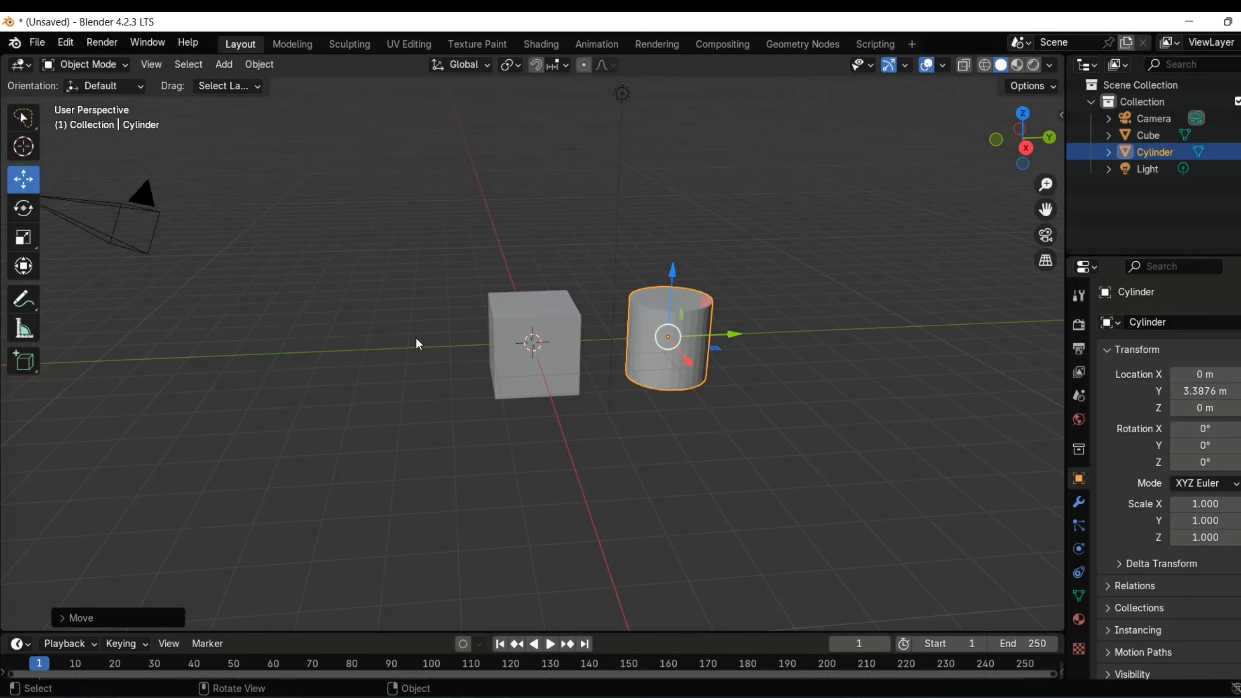
Place the 3D cursor beside the cube opposite the cylinder, at about (-0.76, -4.91, 0.46) m, and add a cone mesh there
left_click(24, 146)
left_click(329, 322)
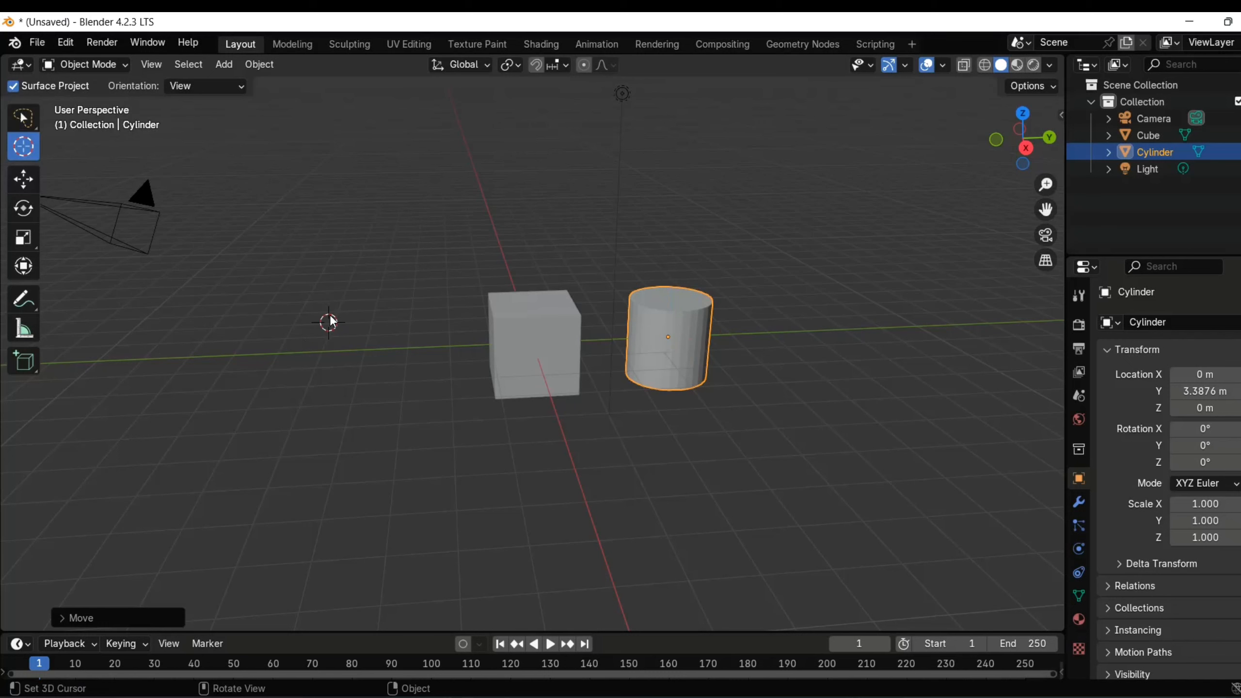
left_click(224, 64)
mouse_move(248, 83)
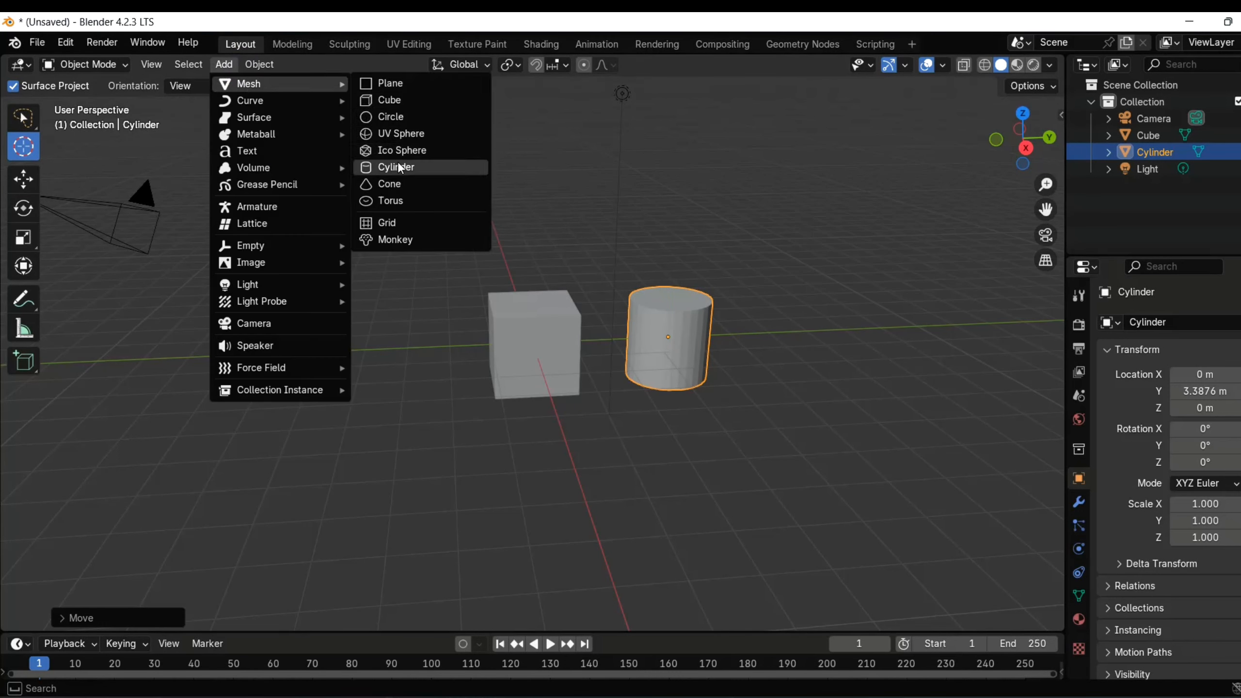
left_click(395, 186)
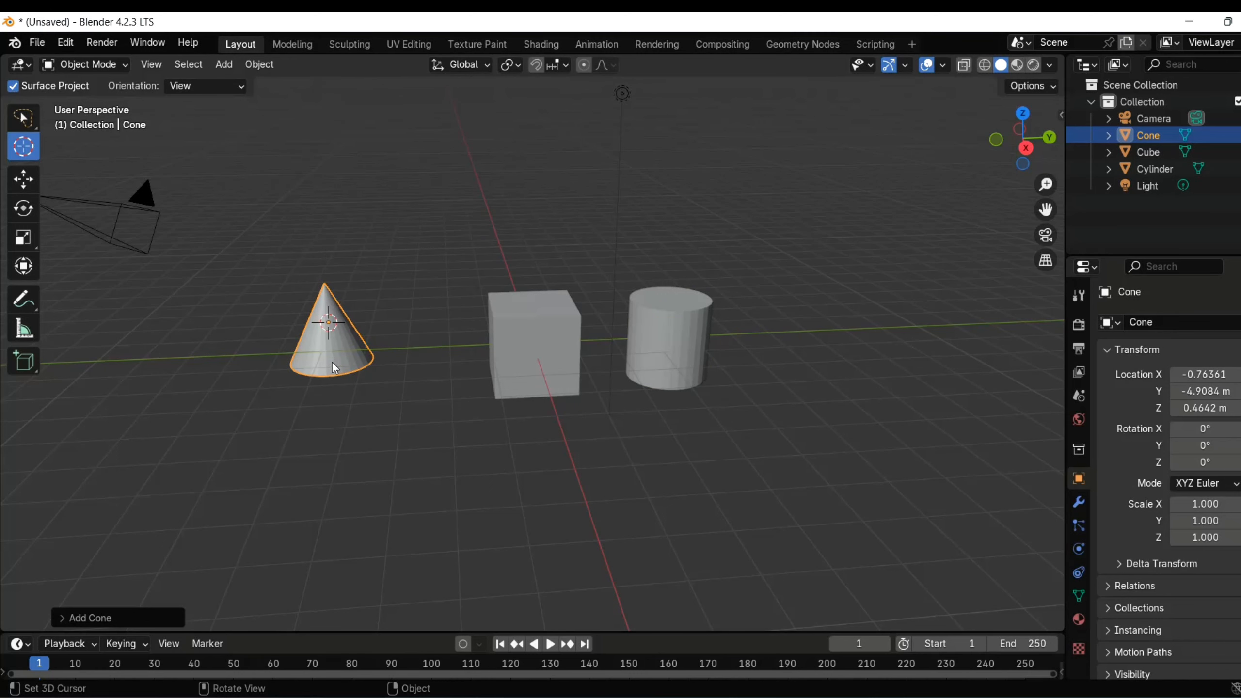
scroll(303, 210, "down", 4)
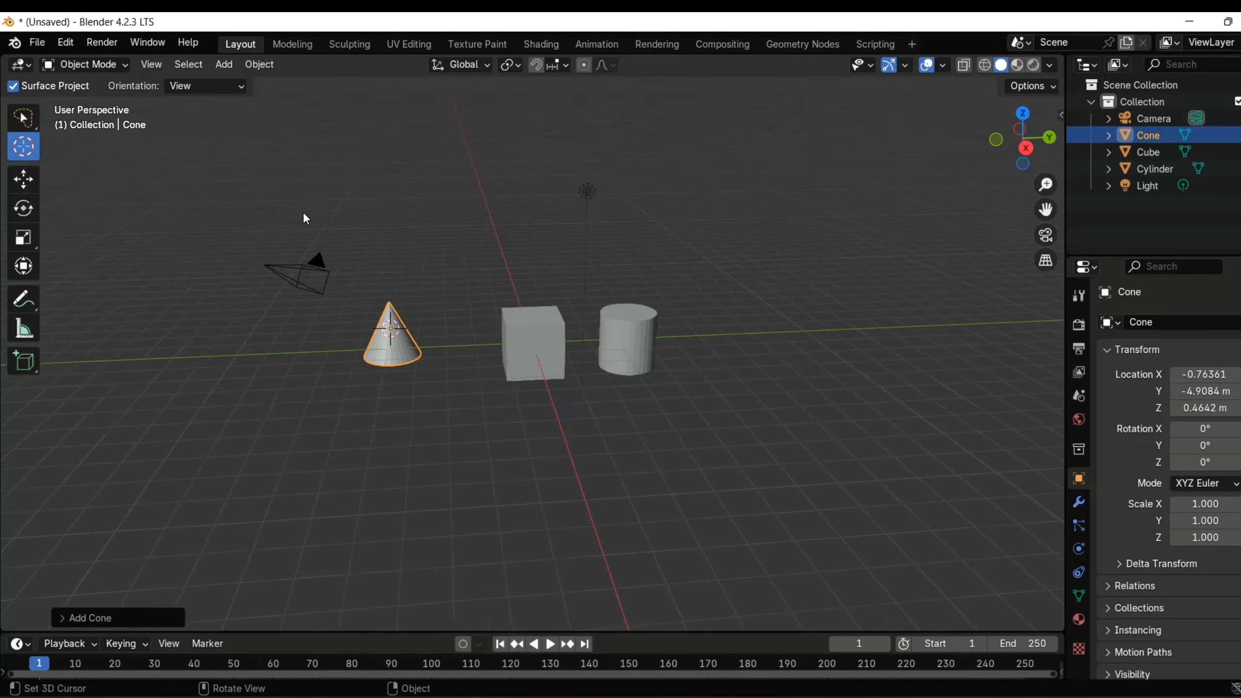
Switch to the Tweak selection tool, select the cone, cube and cylinder in turn, and clear the selection
left_click(25, 120)
mouse_move(34, 119)
left_mouse_down()
mouse_move(92, 133)
mouse_move(115, 162)
mouse_move(130, 122)
left_mouse_up()
left_click(130, 122)
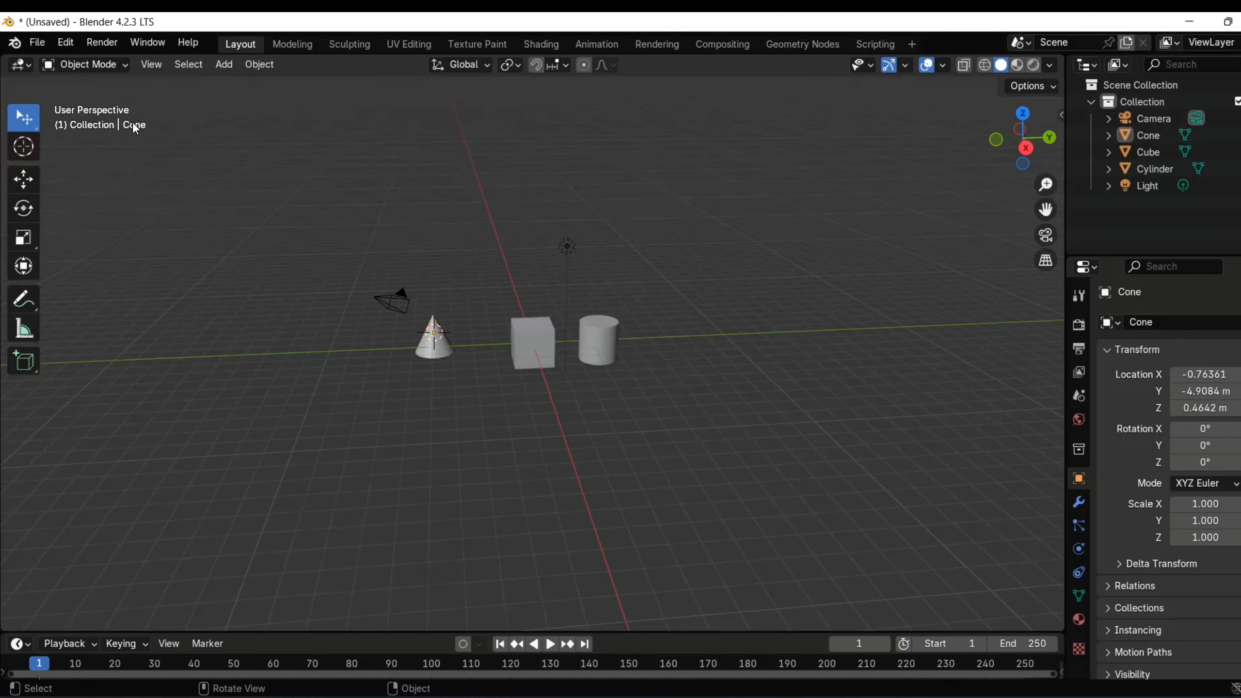
left_click(442, 353)
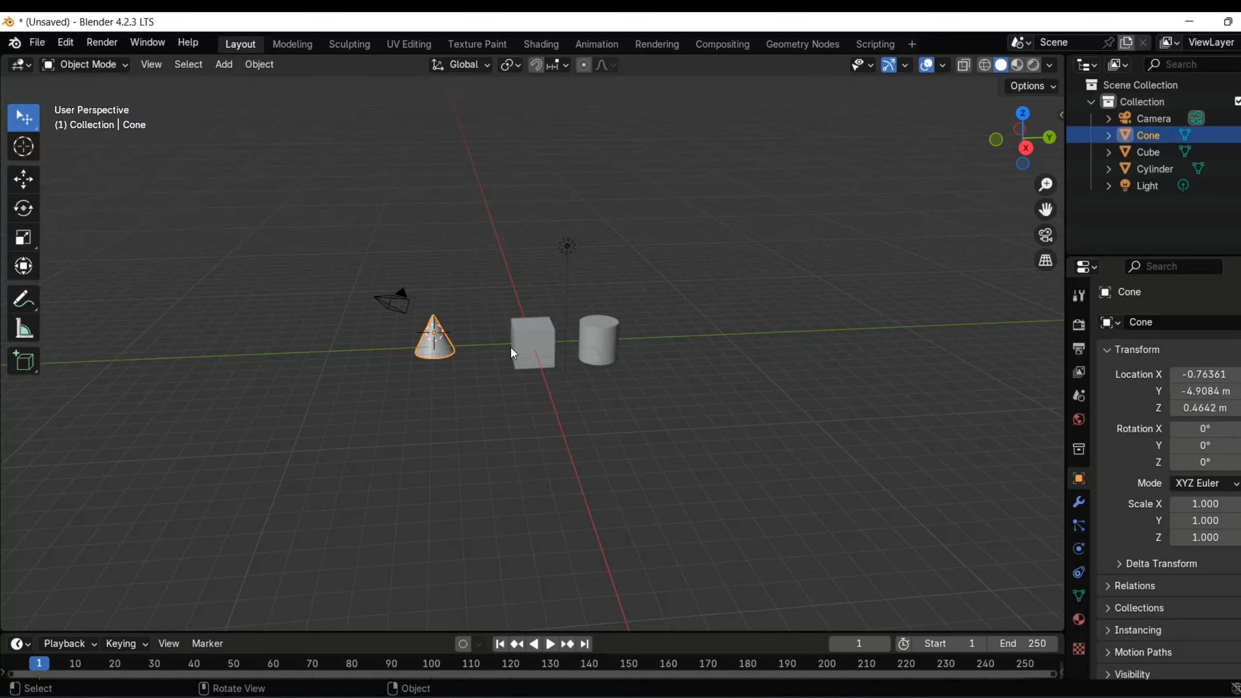
left_click(554, 352)
left_click(584, 352)
left_click(151, 163)
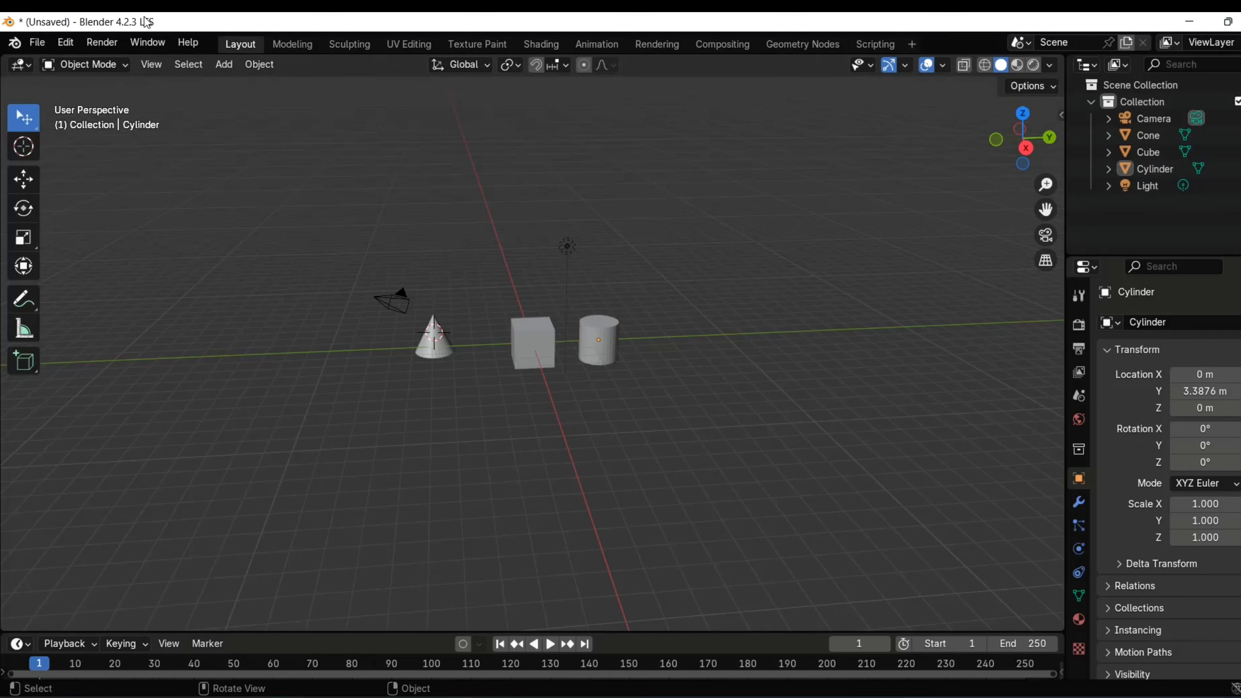
Switch to Select Lasso, lasso all objects in the scene including the camera and light, and clear the selection
left_click(24, 117)
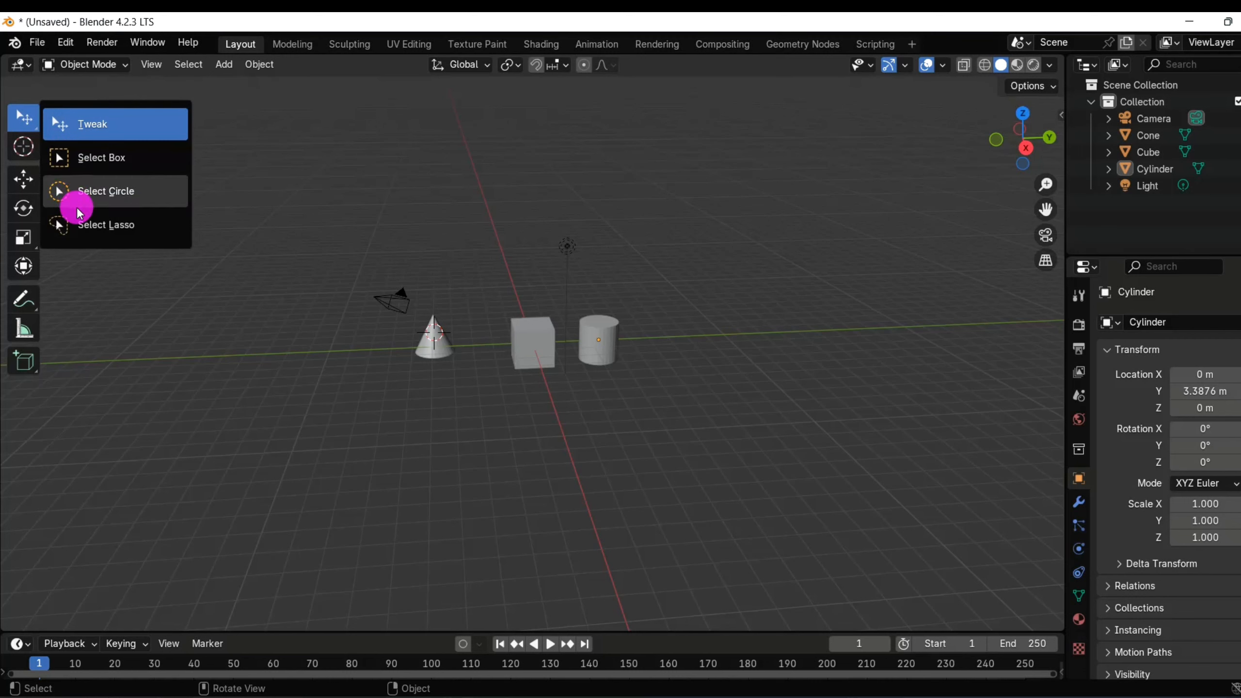
left_click(84, 224)
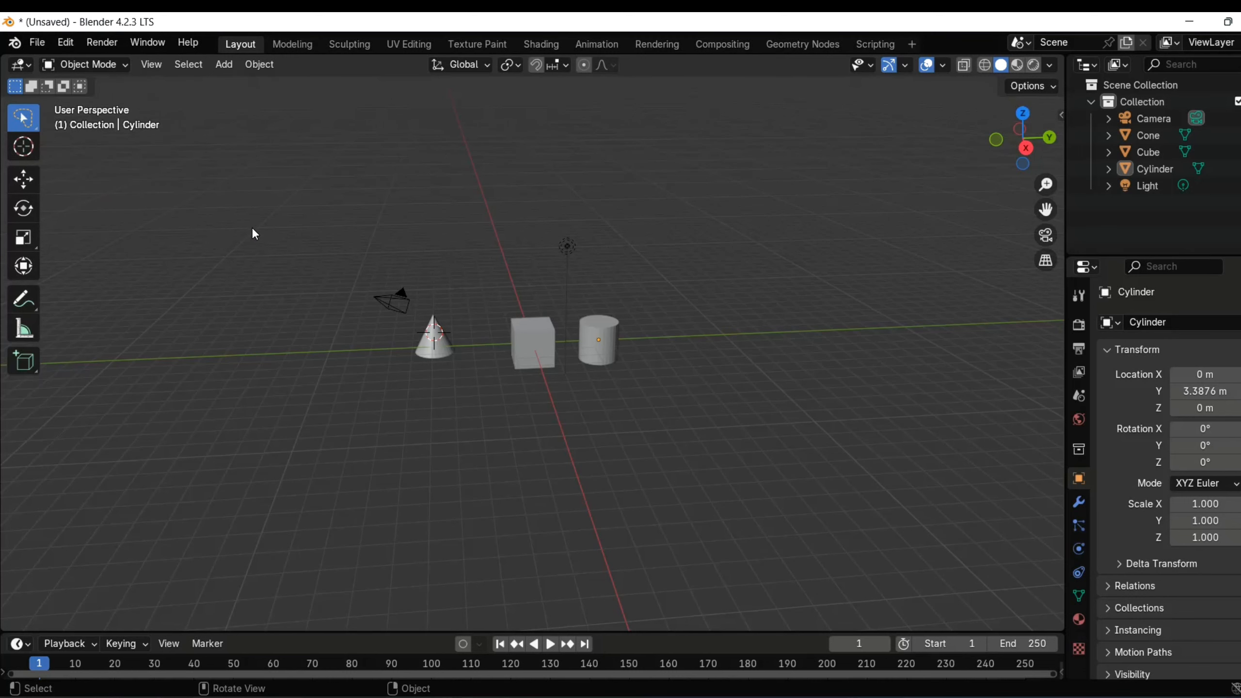
scroll(323, 267, "up", 4)
scroll(293, 239, "down", 3)
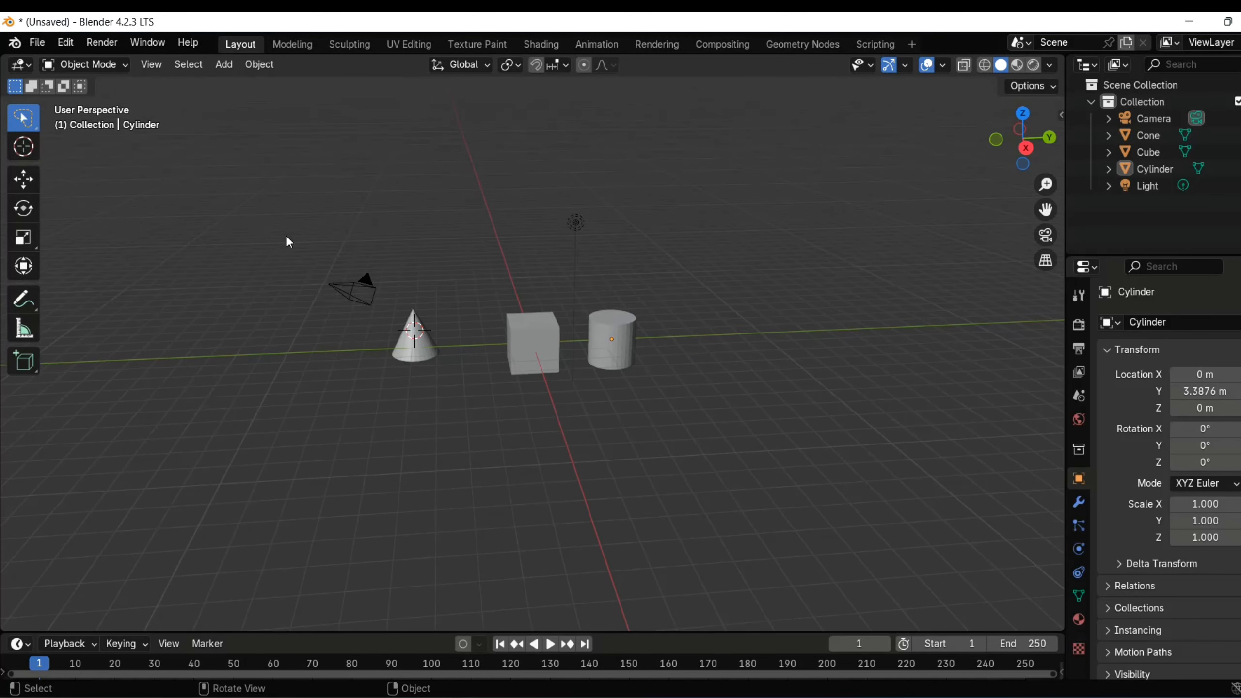
mouse_move(198, 176)
left_mouse_down()
mouse_move(684, 274)
mouse_move(728, 574)
mouse_move(432, 568)
mouse_move(296, 509)
mouse_move(175, 363)
mouse_move(144, 138)
mouse_move(164, 167)
mouse_move(203, 181)
left_mouse_up()
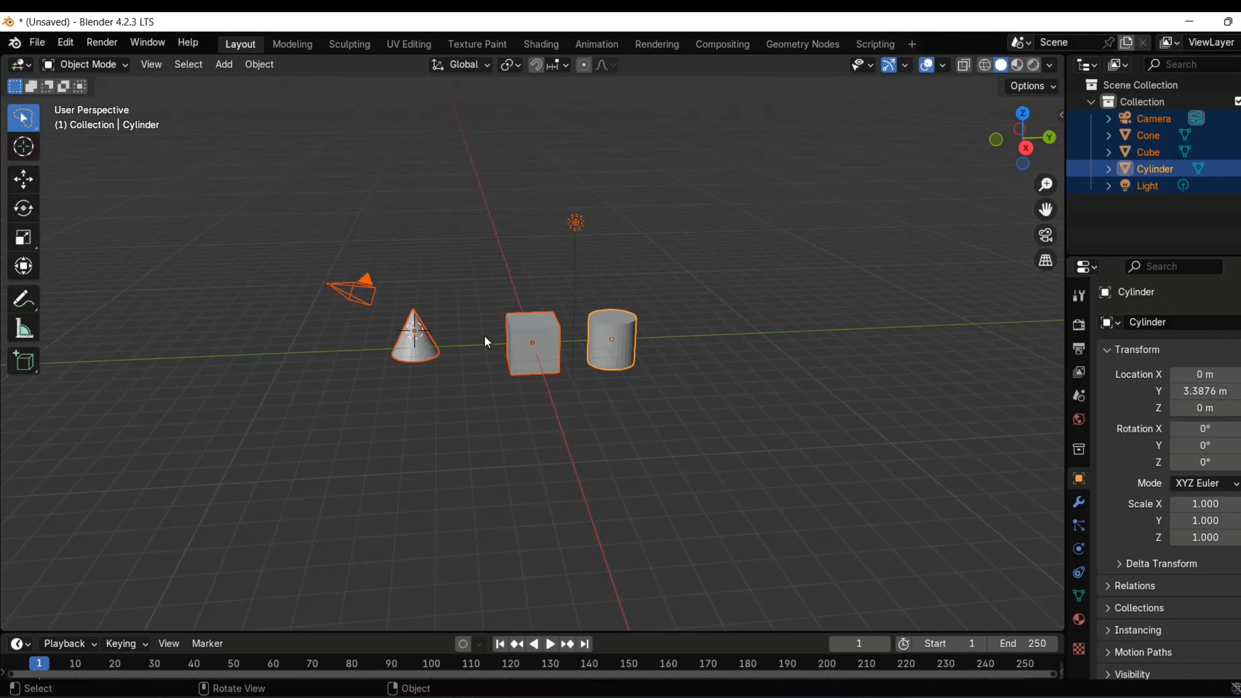
left_click(337, 196)
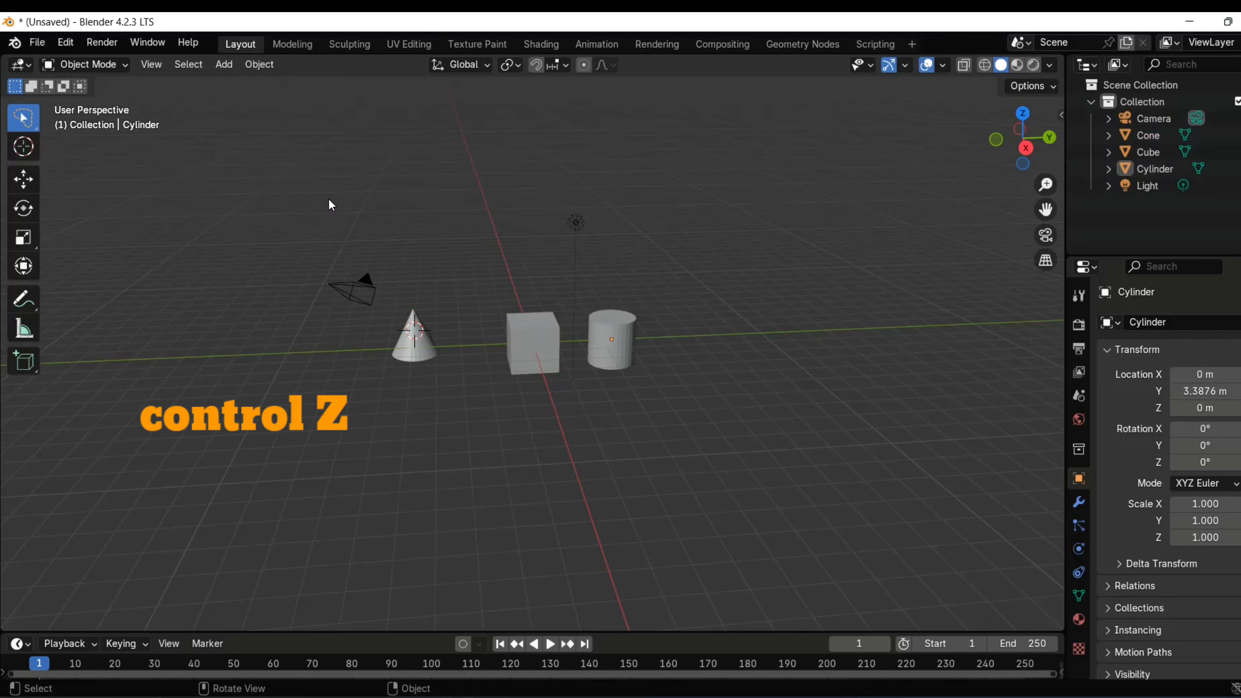
Undo the recent selections, the added cone and the cylinder's move along the Y axis
key("ctrl+z")
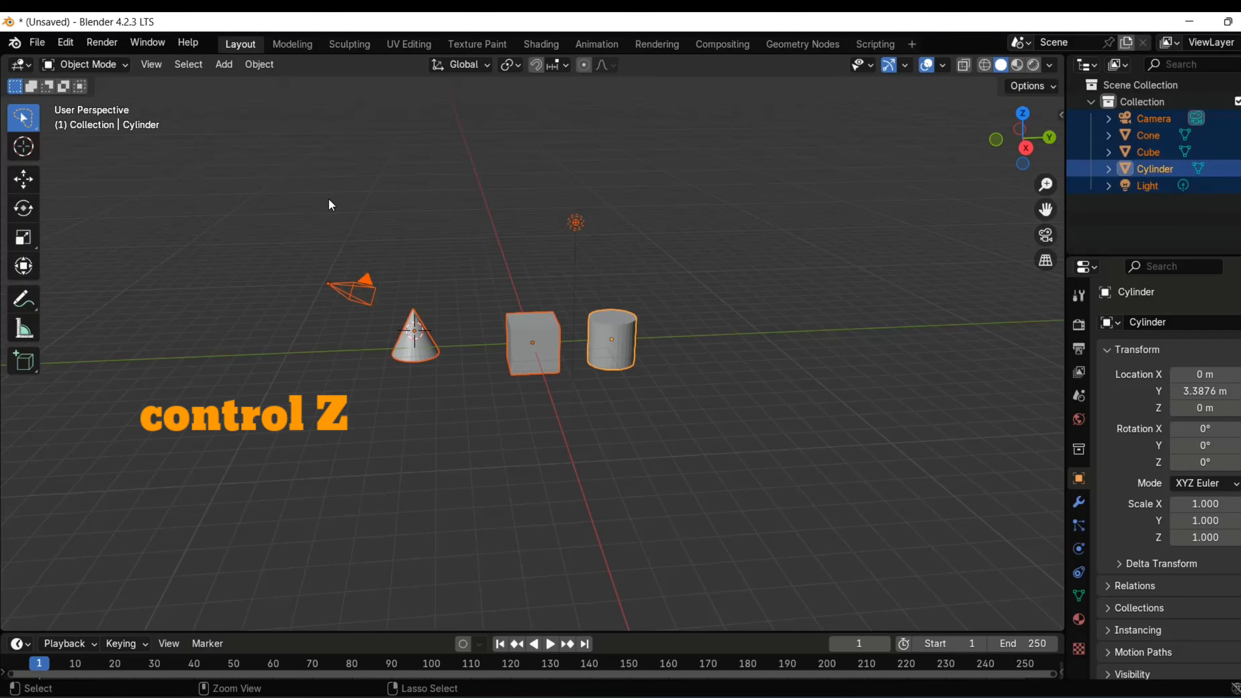
key("ctrl+z")
key("ctrl+z")
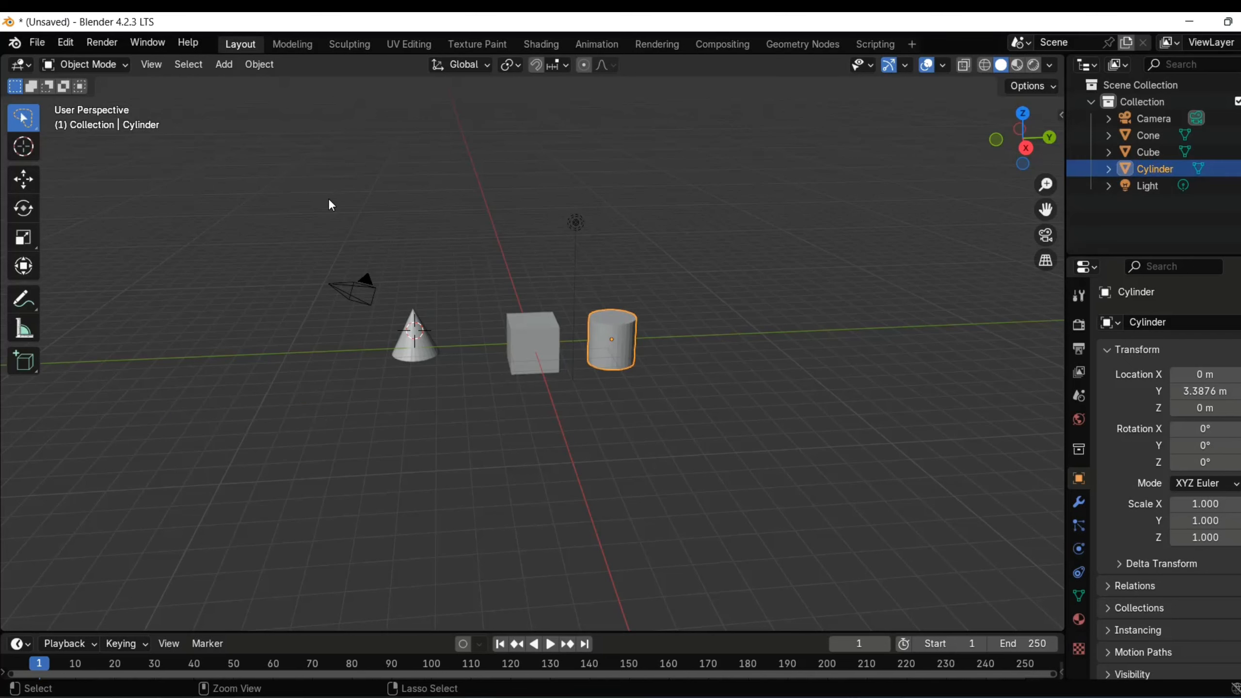
key("ctrl+z")
key("ctrl+z")
key("ctrl+z")
key("ctrl+z")
key("ctrl+z")
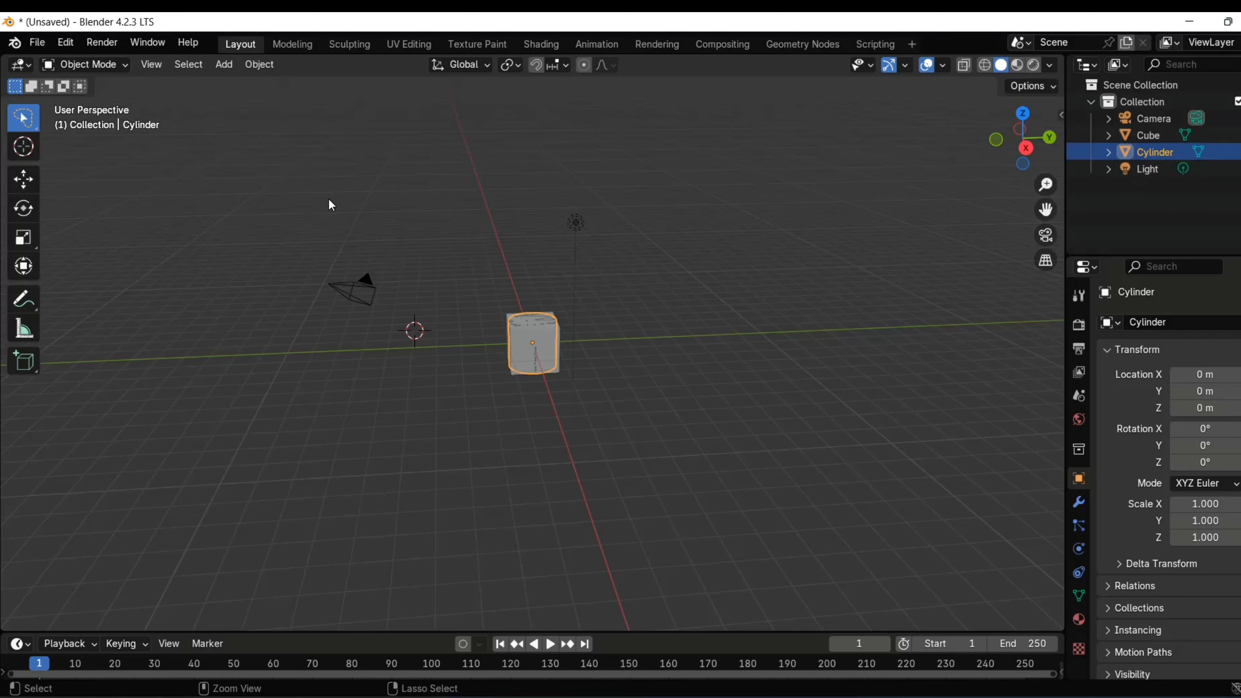
Undo and redo the cylinder's last selection change, and keep undoing until the cylinder is removed from the scene
key("ctrl+z")
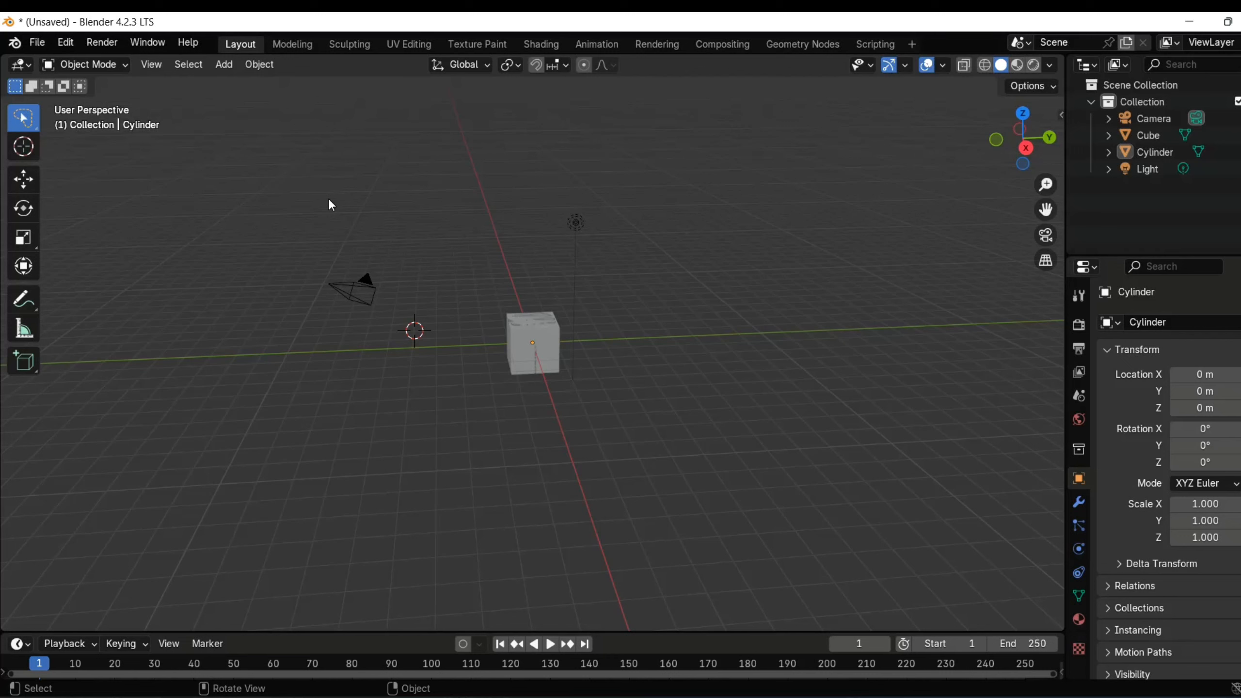
key("ctrl+shift+z")
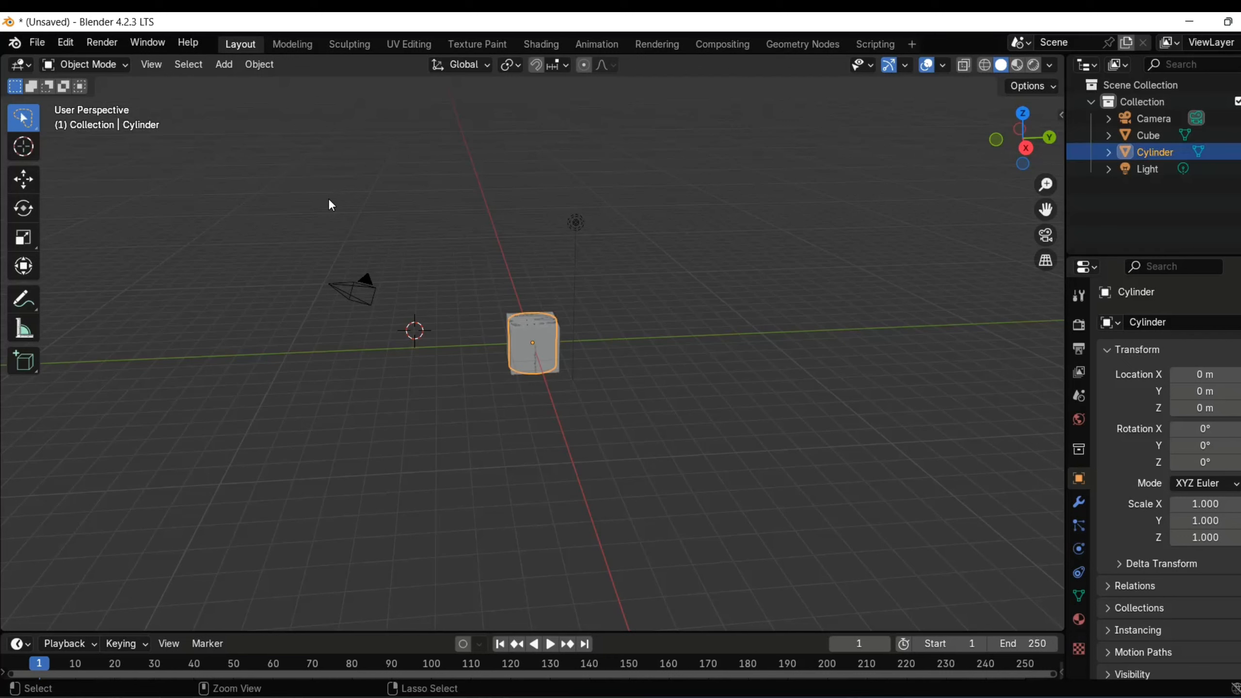
key("ctrl+z")
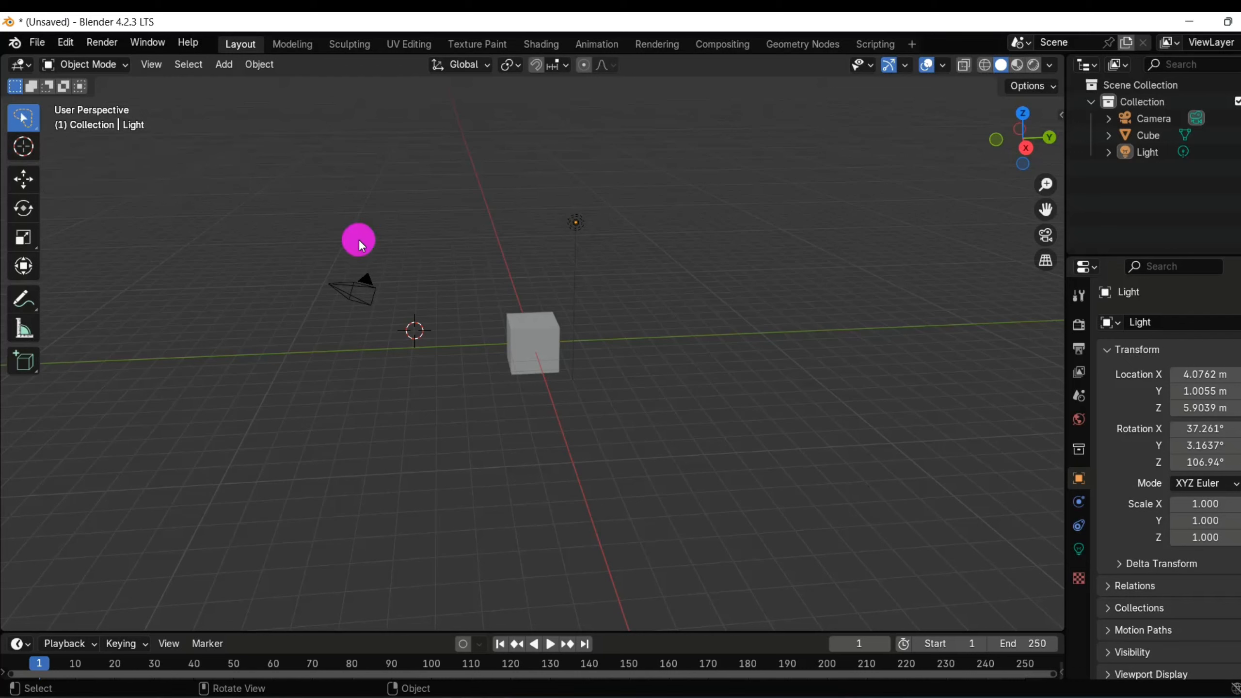
With the Cursor tool, place the 3D cursor at several spots, including on the cube, ending in empty space beyond the camera
left_click(29, 155)
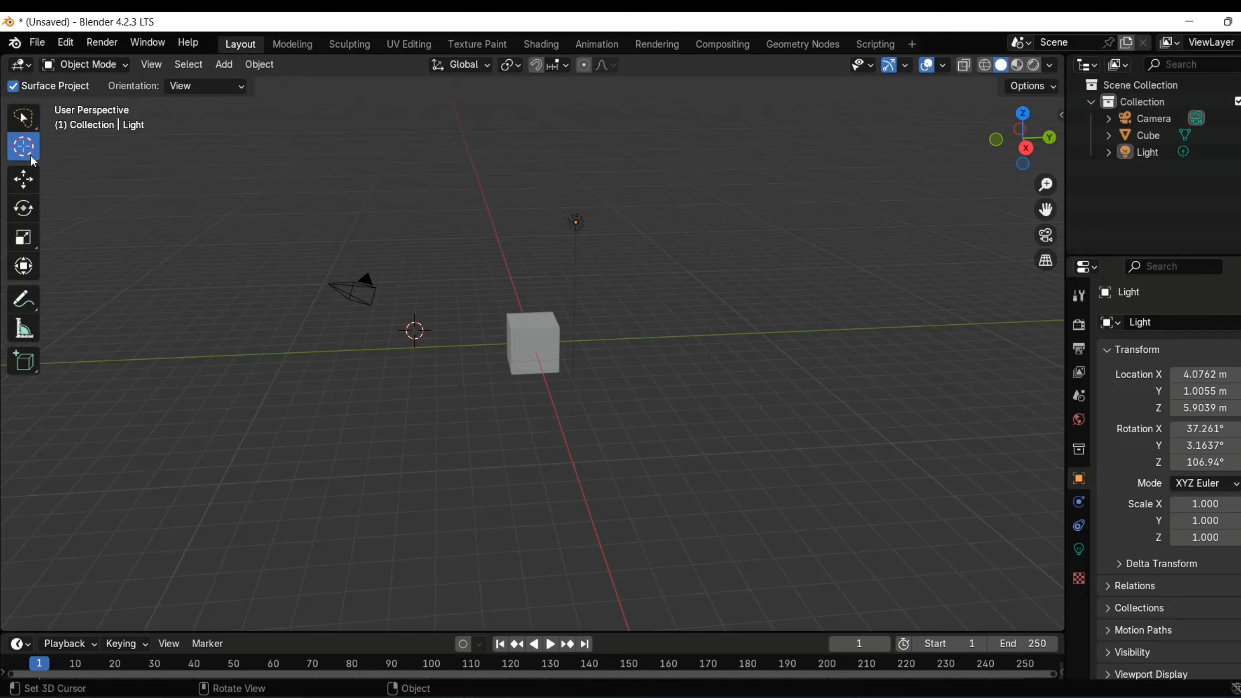
left_click(366, 228)
left_click(249, 331)
left_click(532, 342)
left_click(208, 231)
left_click(205, 264)
left_click(225, 187)
left_click(221, 255)
left_click(240, 232)
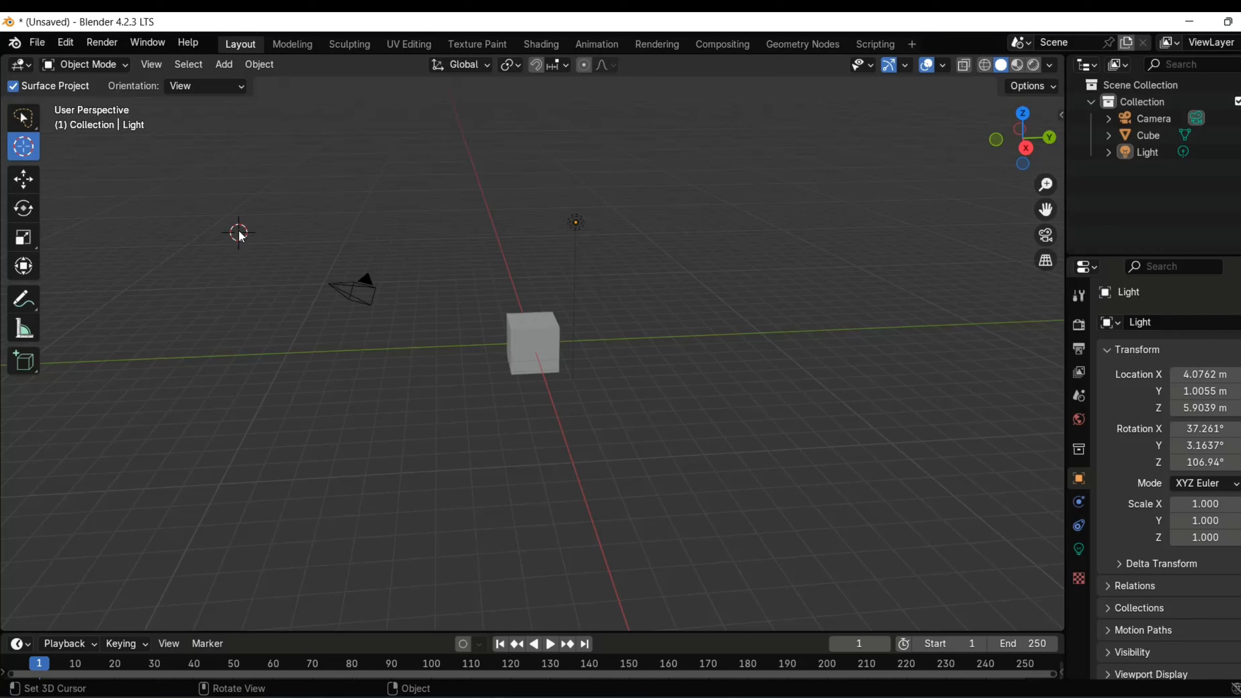
Add a second cube mesh at the 3D cursor, at about (-1.97, -11.77, 4.55) m
left_click(227, 65)
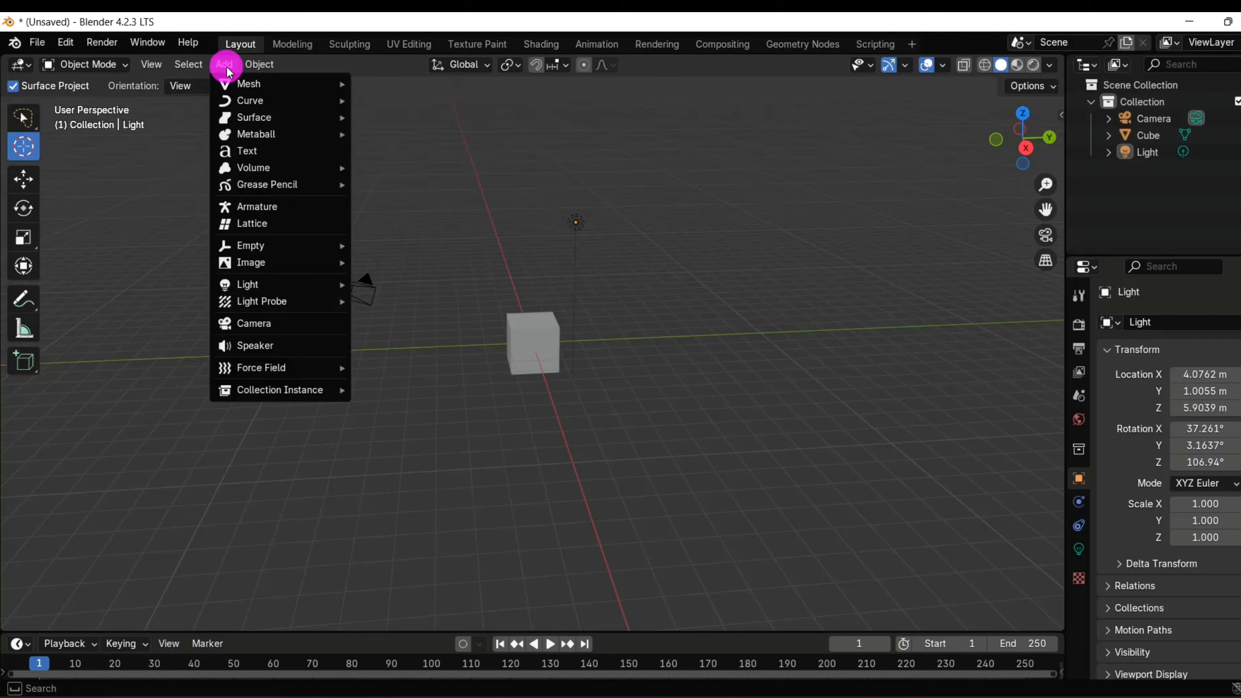
mouse_move(239, 89)
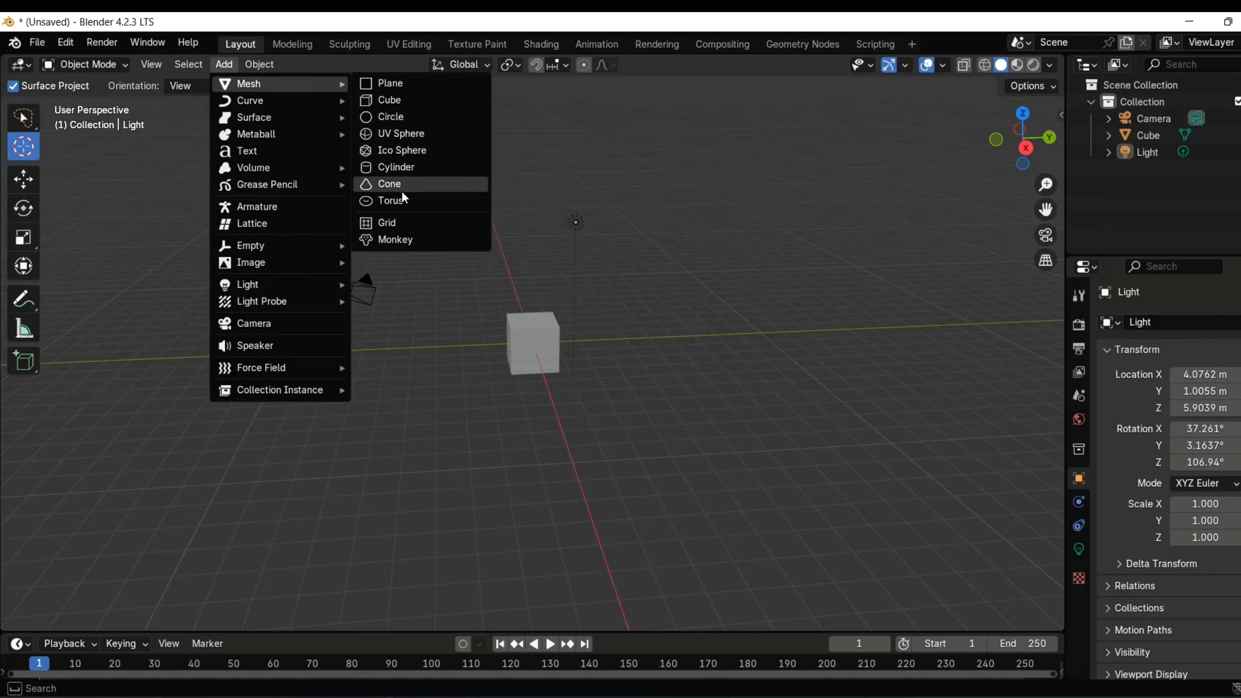
left_click(400, 110)
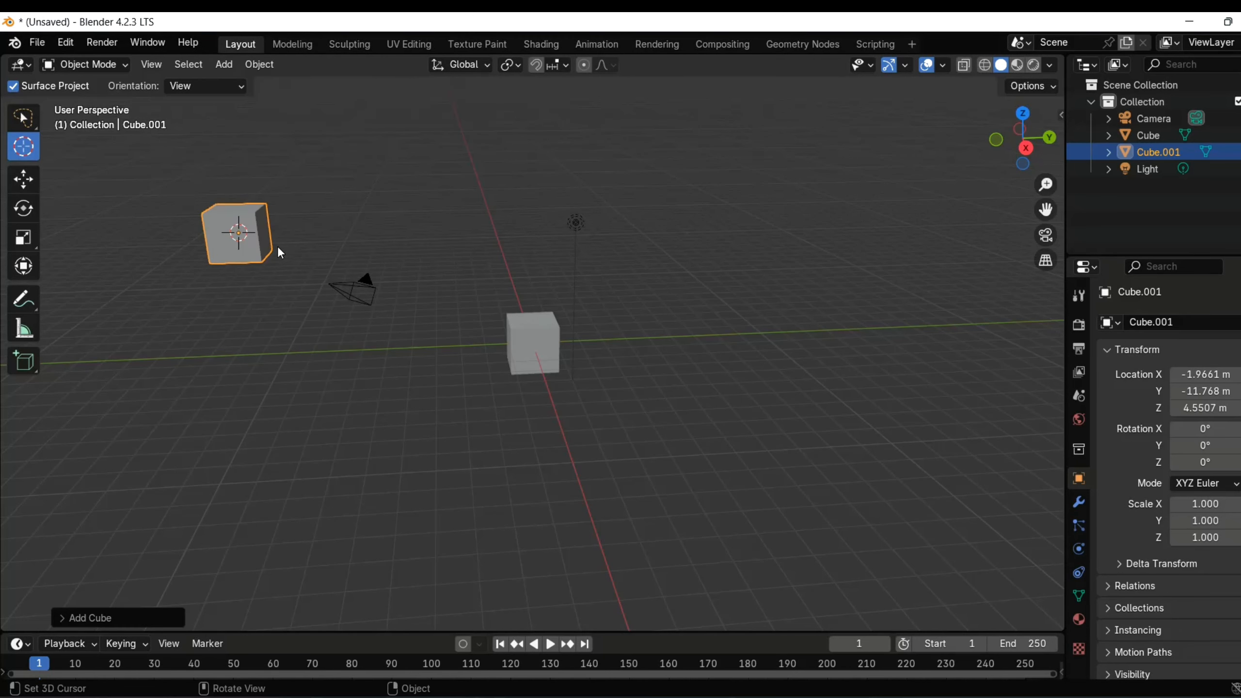
Place the 3D cursor below the camera at about (0.83, -8.43, -1.68) m and add a plane mesh there
left_click(329, 398)
left_click(224, 65)
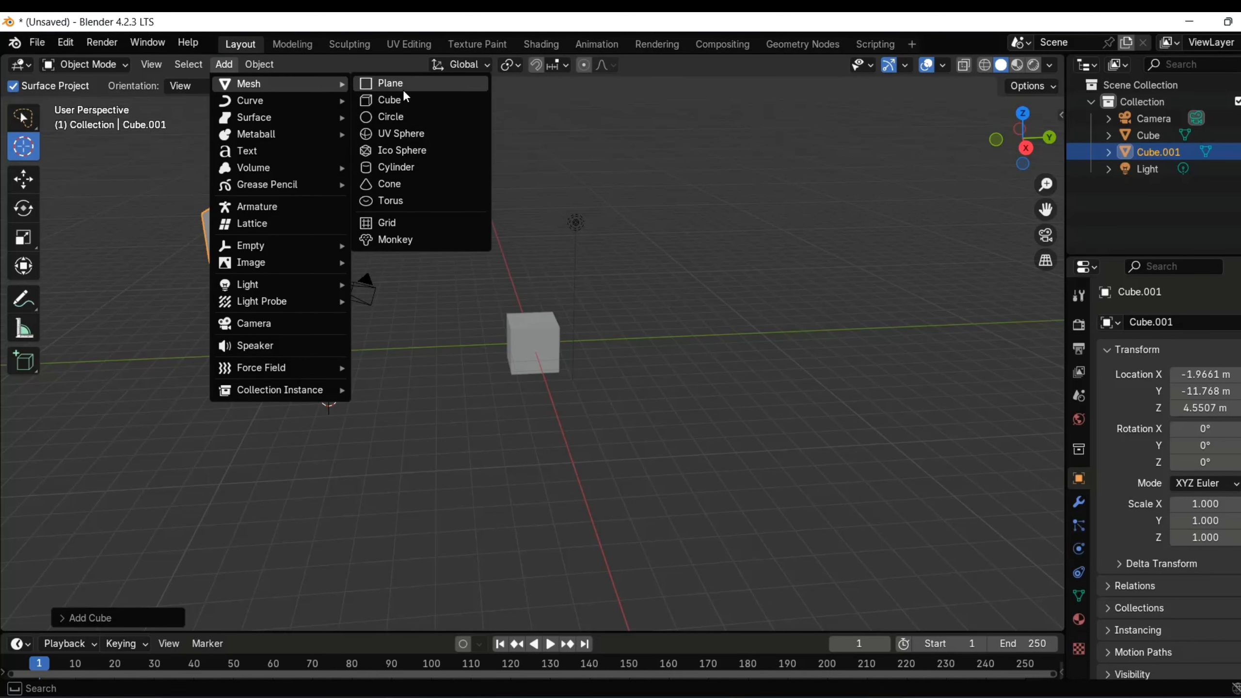
left_click(403, 90)
scroll(369, 386, "down", 3)
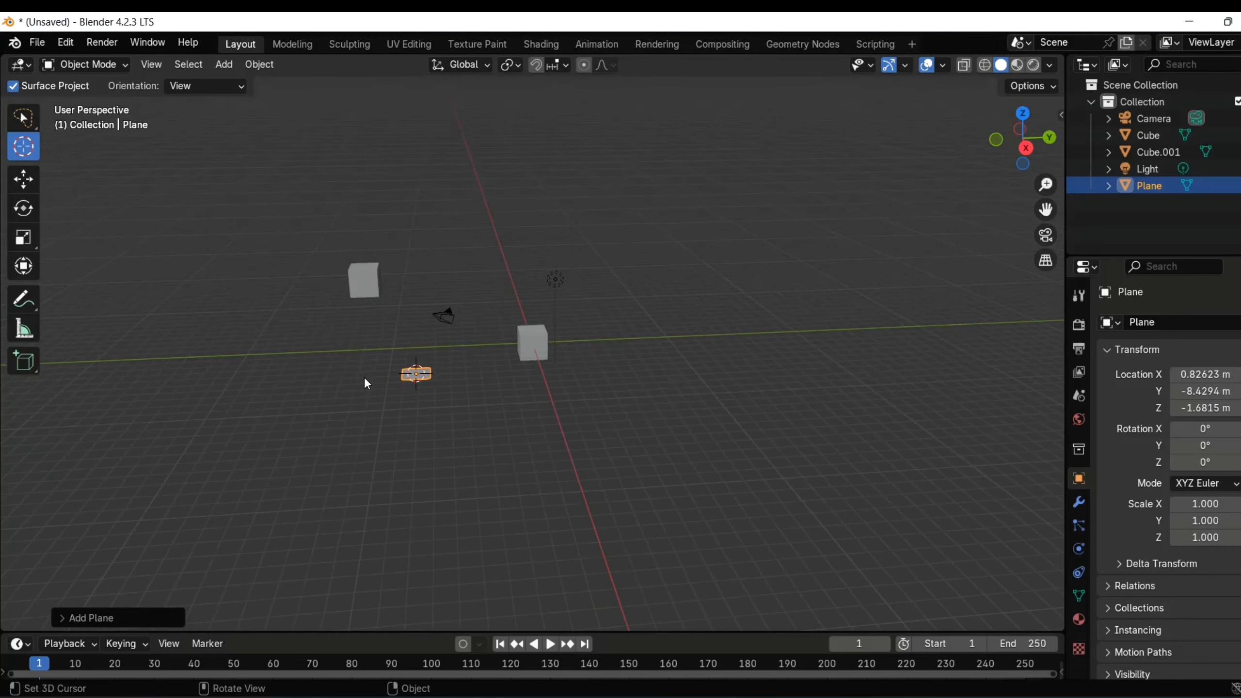
scroll(390, 377, "up", 5)
scroll(360, 418, "down", 4)
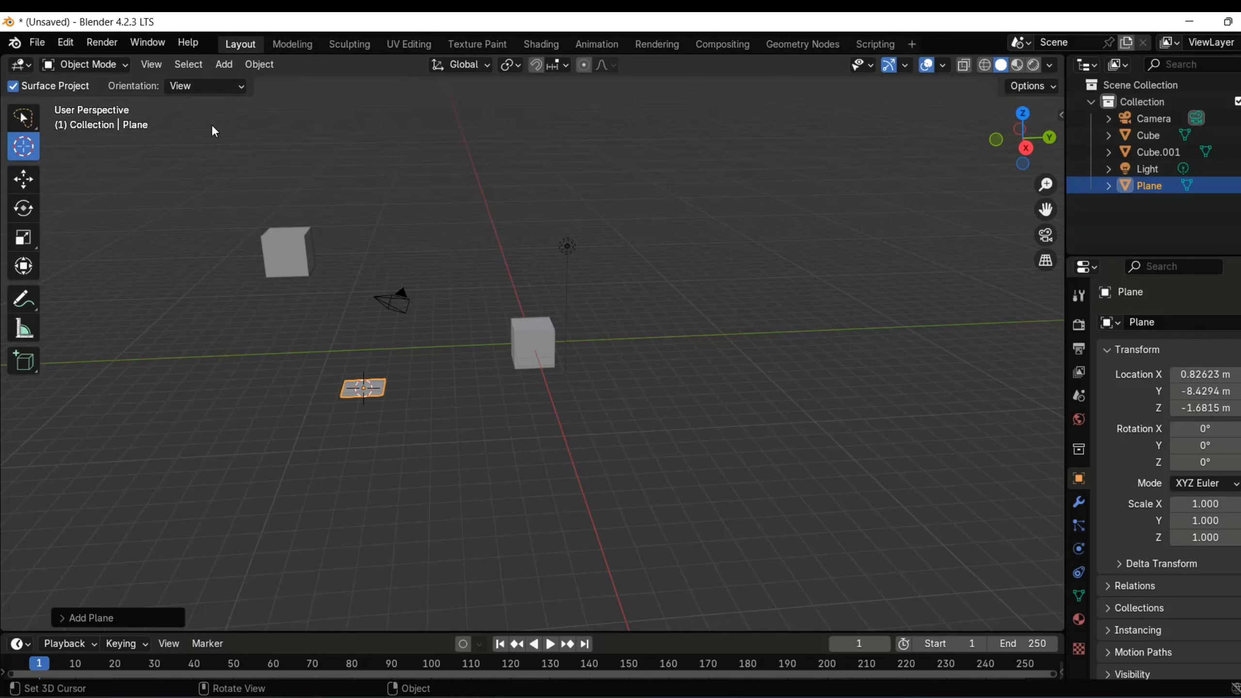
Add a monkey mesh on the plane and set the 3D cursor on it
key("shift+a")
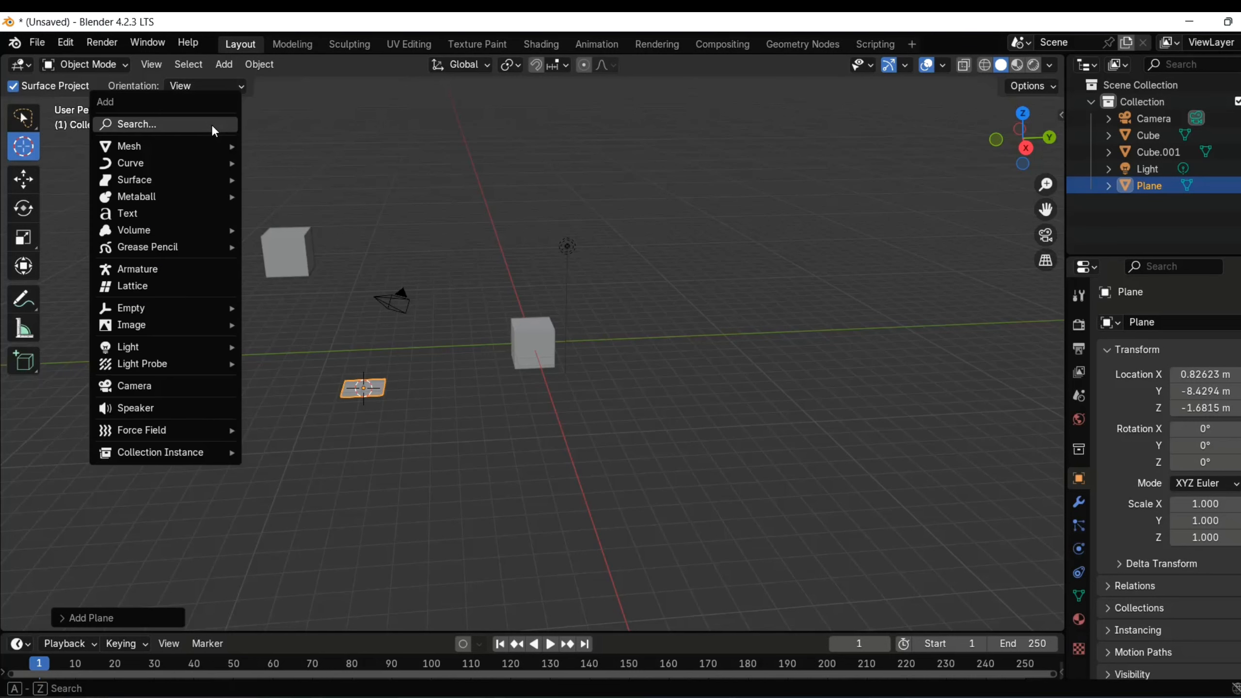
mouse_move(205, 146)
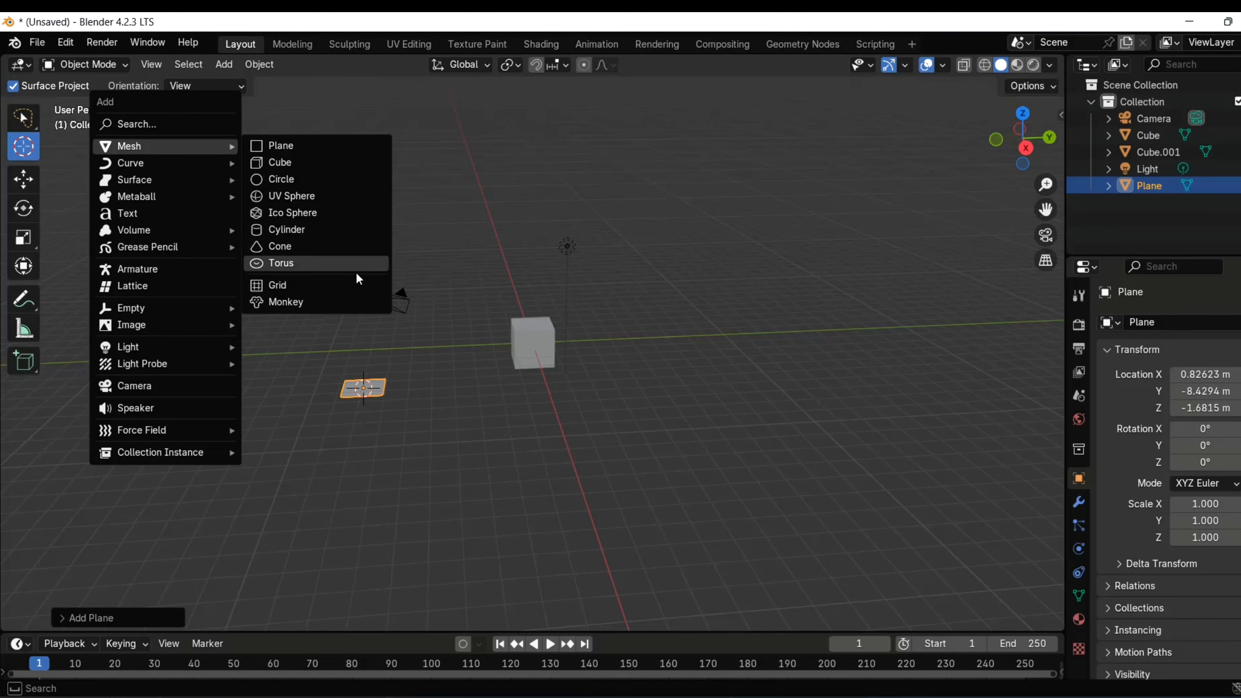
left_click(330, 304)
middle_click_drag(318, 305, 334, 419)
left_click(332, 403)
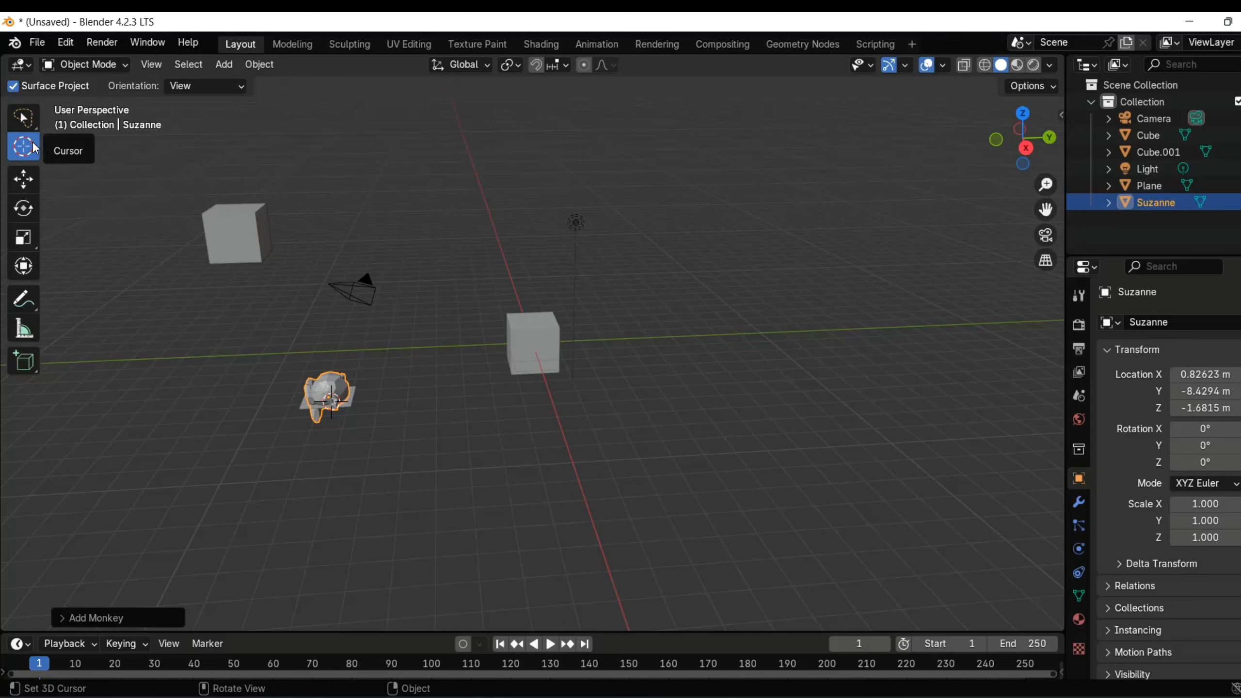
Place the 3D cursor on the cube at the world origin
left_click(526, 342)
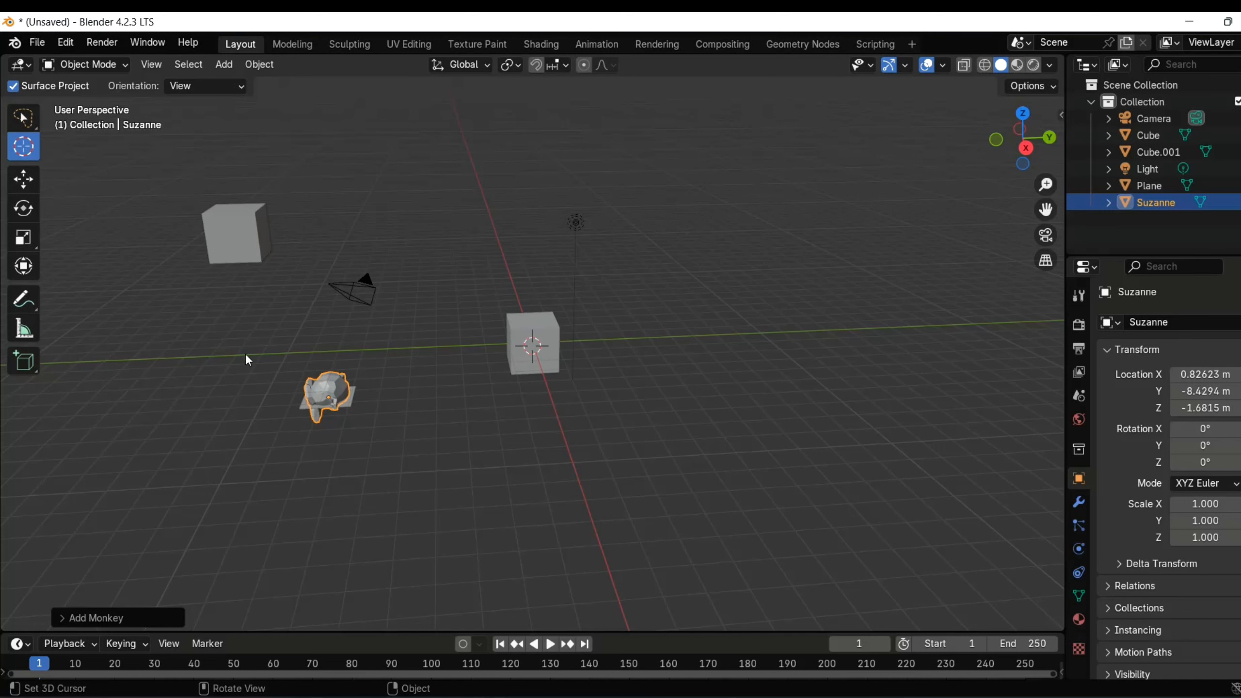
scroll(318, 568, "up", 5)
scroll(324, 554, "down", 2)
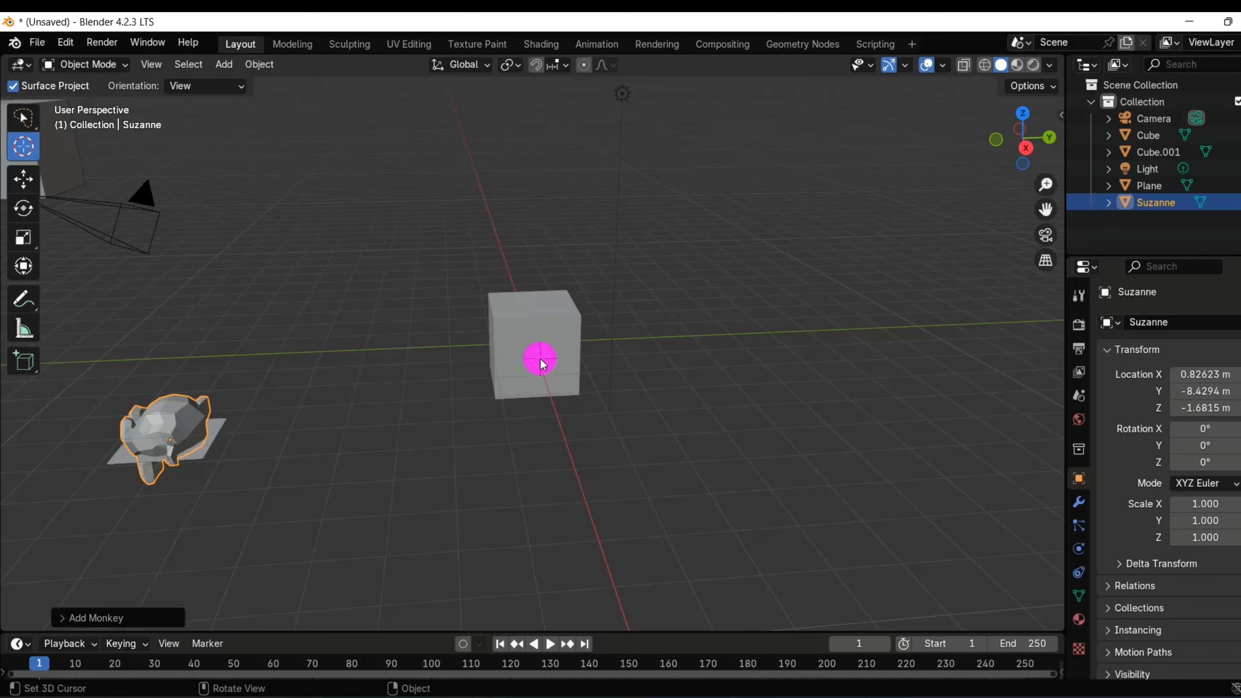
Select the original cube and move it up along Z to about 2.68 m and along Y to about 1.32 m
left_click(33, 181)
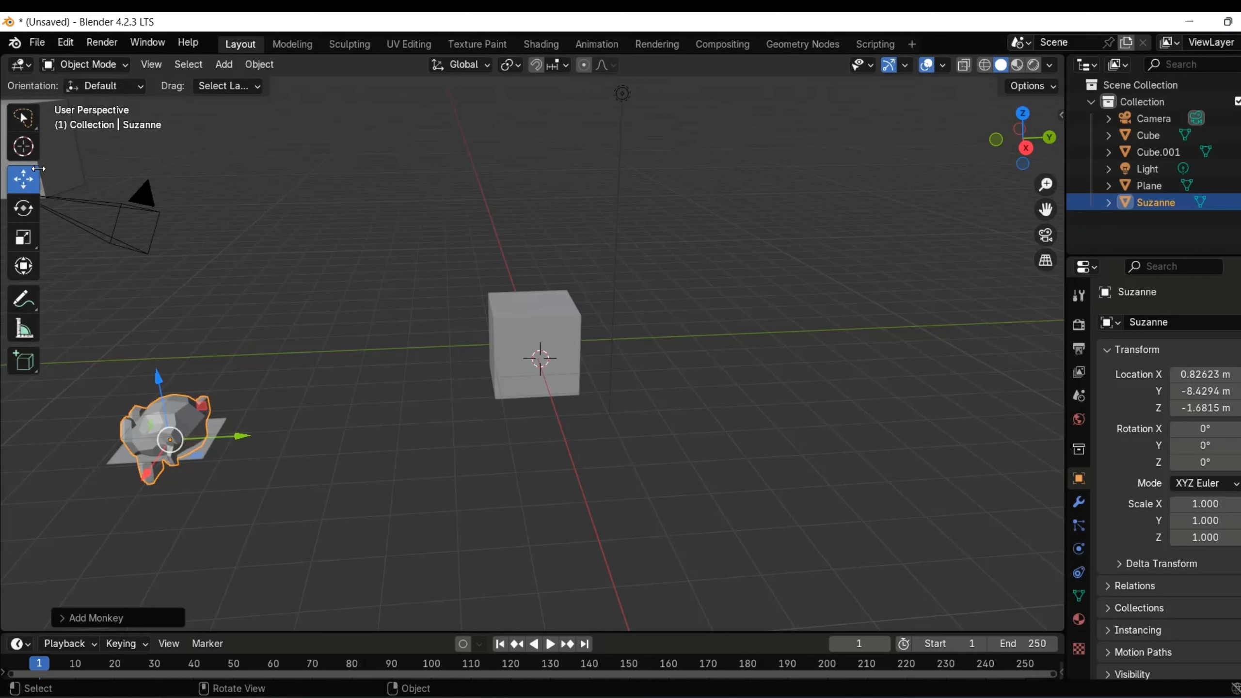
left_click(534, 355)
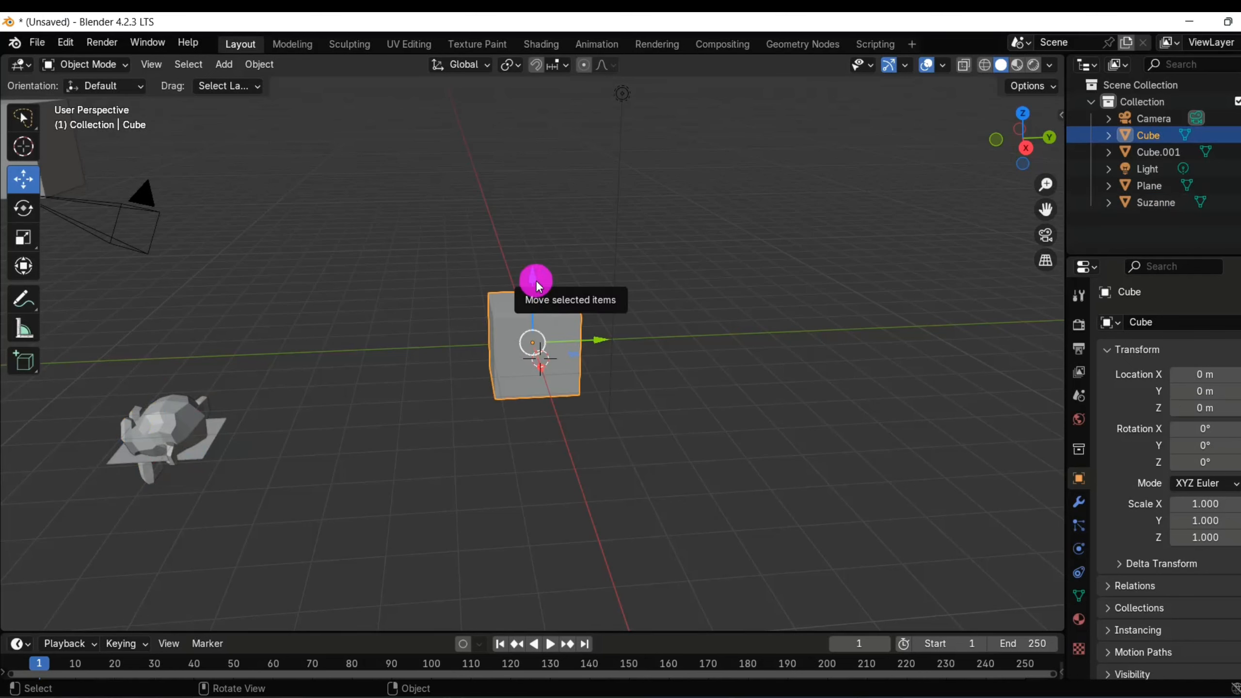
left_click_drag(540, 287, 535, 168)
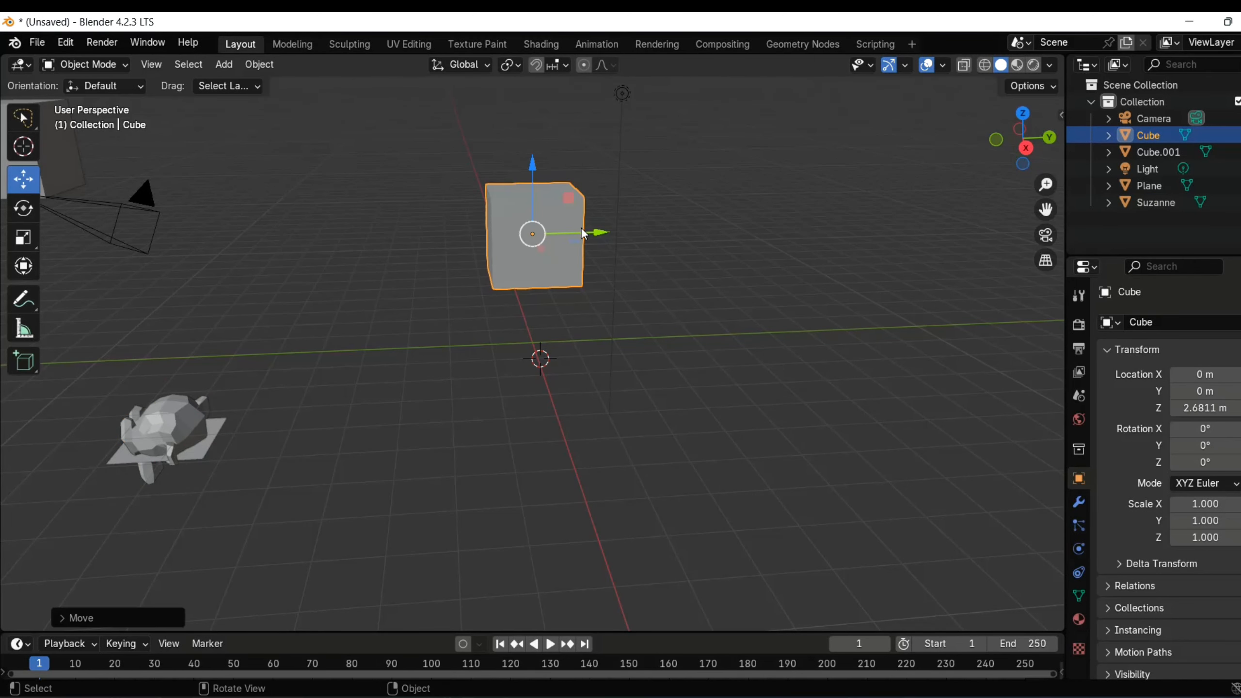
left_click_drag(584, 234, 655, 231)
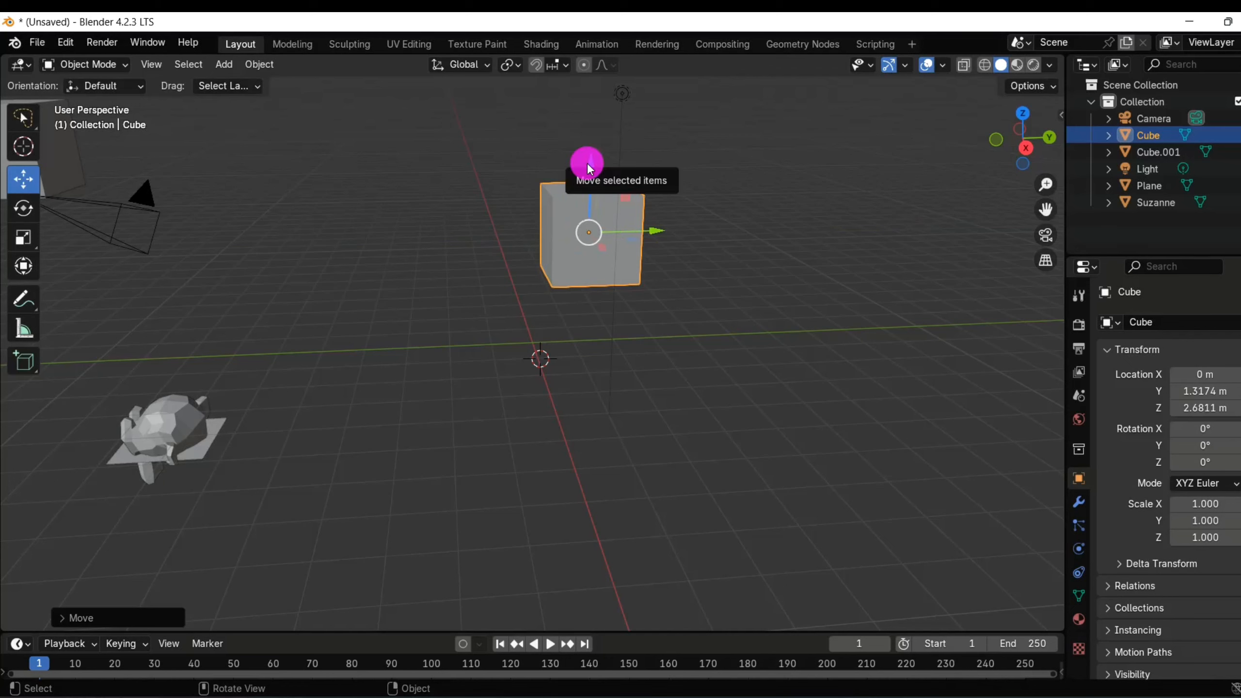
Move the original cube to about X 2.50 m, Y -0.50 m, Z 1.01 m
left_click_drag(590, 169, 577, 247)
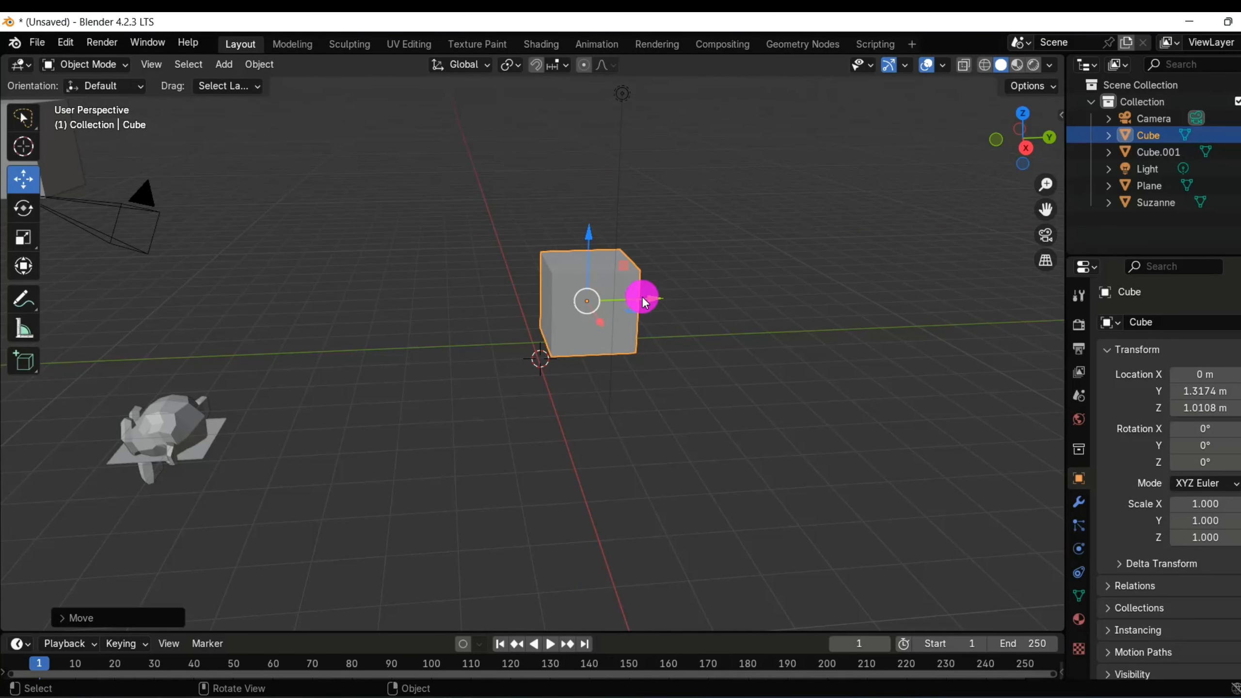
left_click_drag(644, 303, 579, 348)
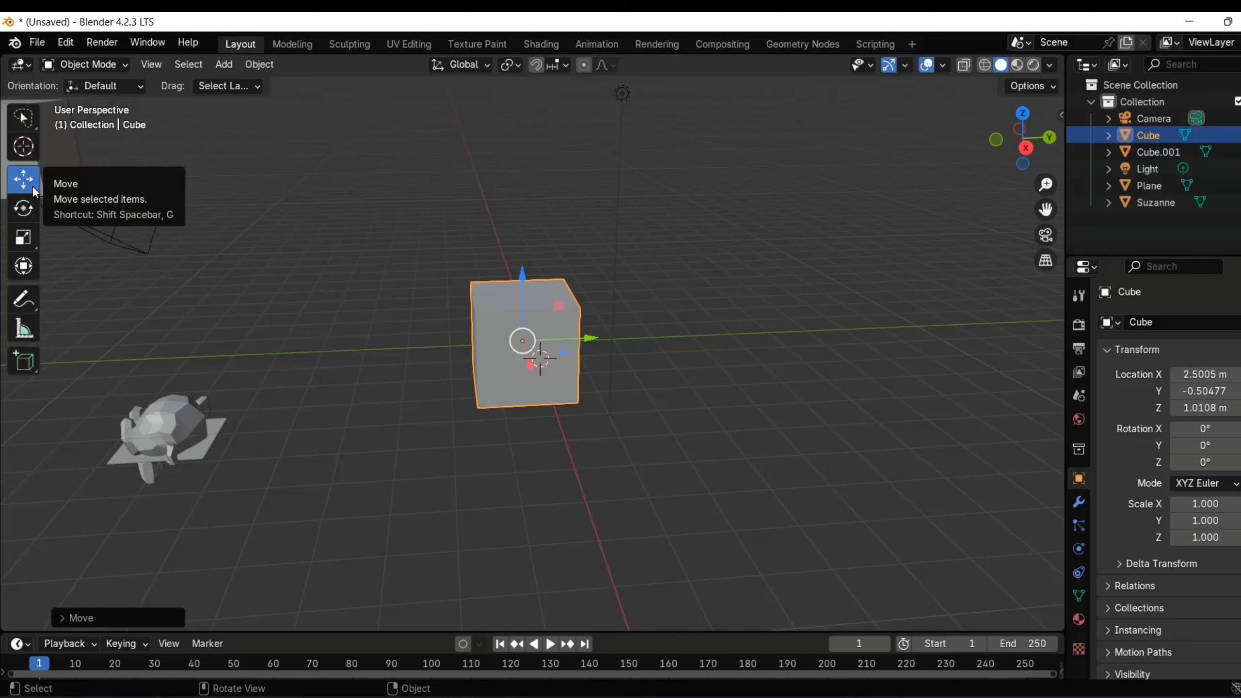
Rotate the cube to about 145° around X, 23° around Y and -171° around Z
left_click(25, 216)
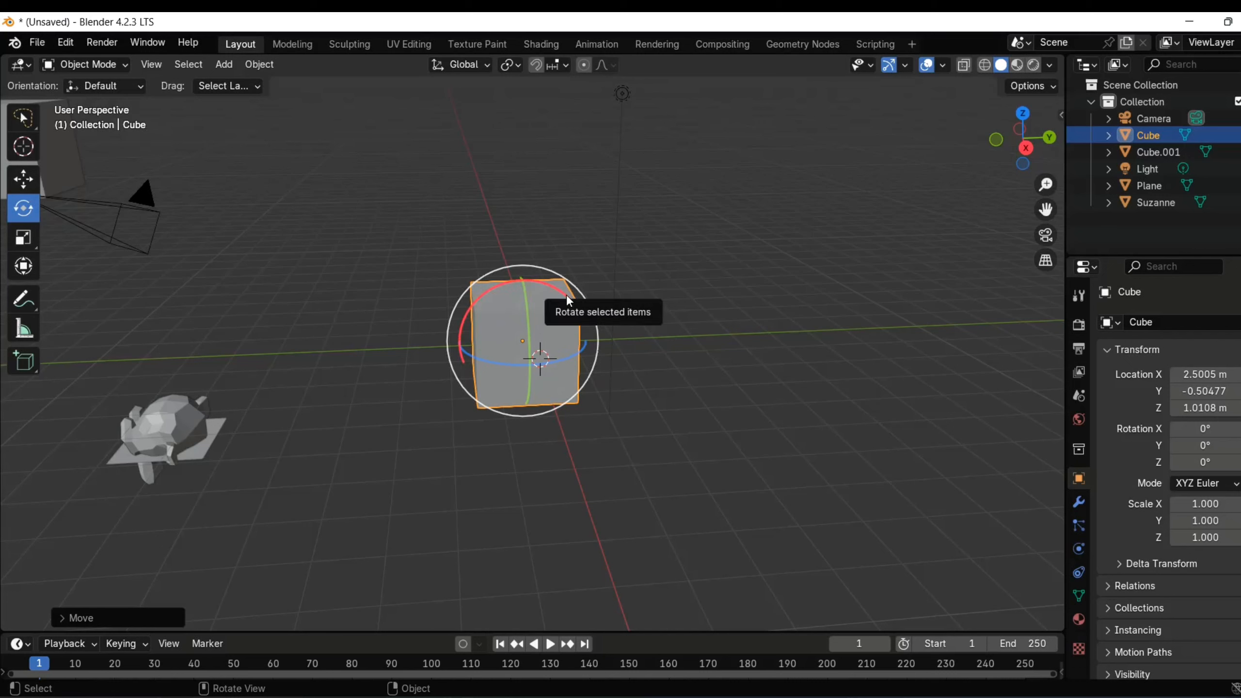
left_click_drag(569, 299, 430, 341)
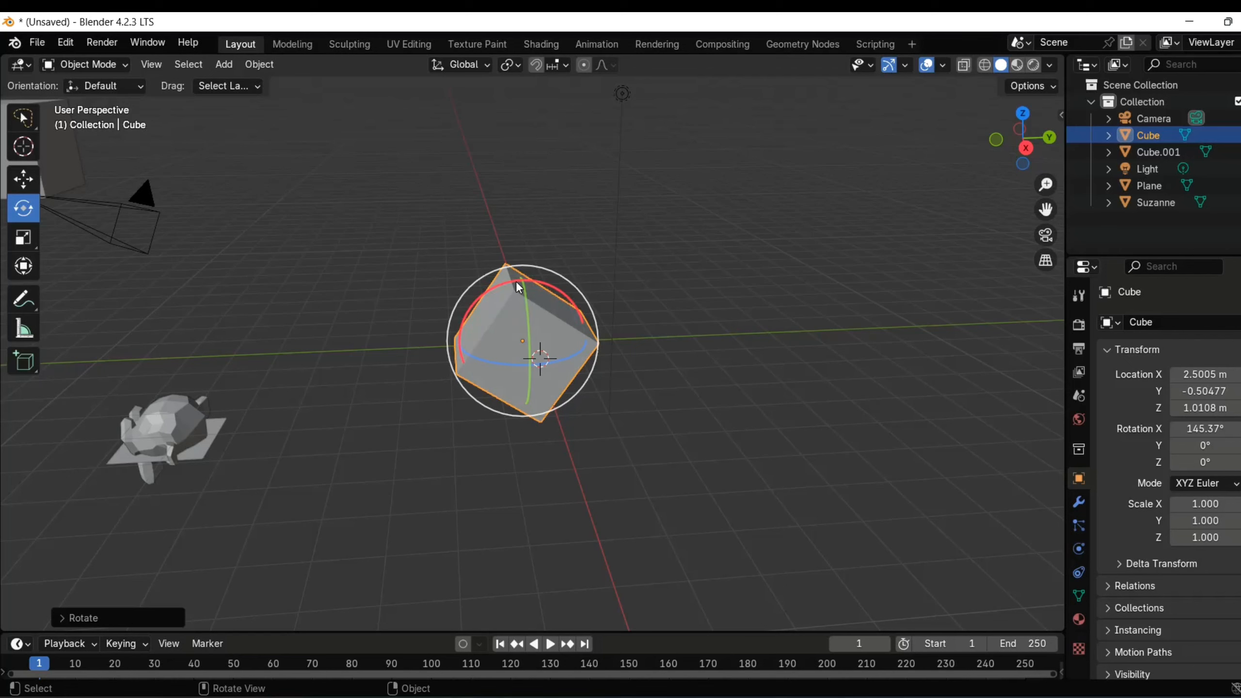
left_click_drag(521, 285, 476, 367)
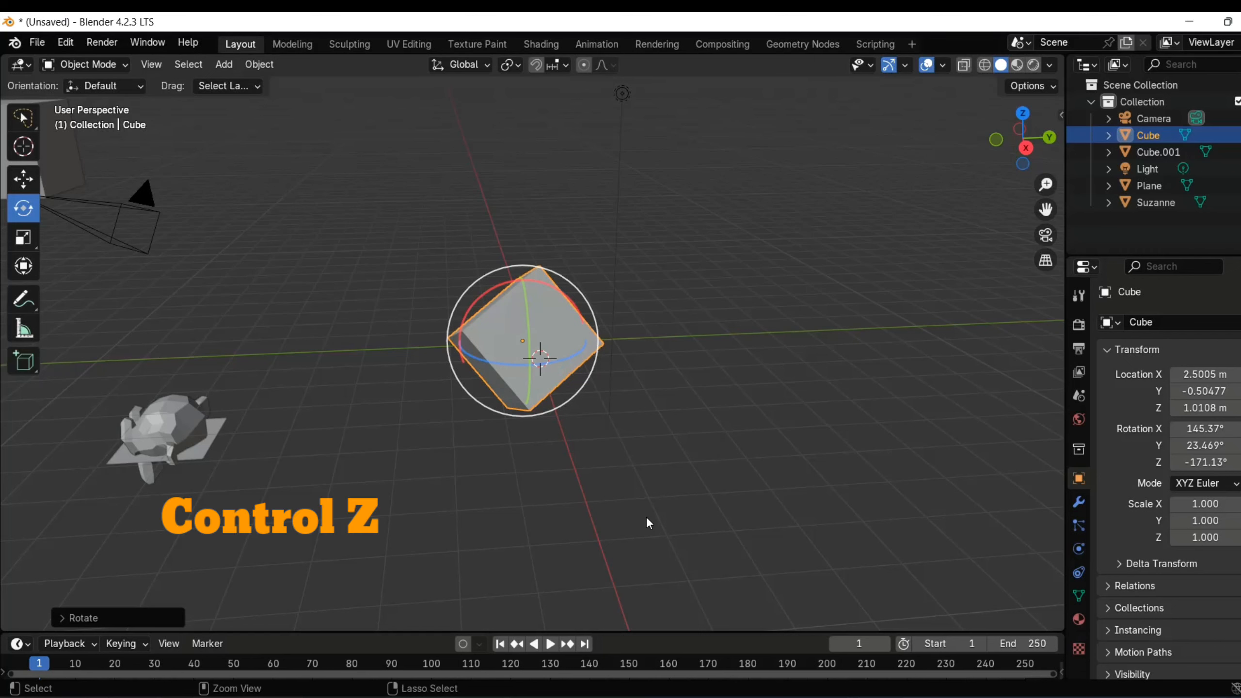
Undo the cube's rotations and moves back to its place at the world origin
key("ctrl+z")
key("ctrl+z")
key("ctrl+z")
key("ctrl+z")
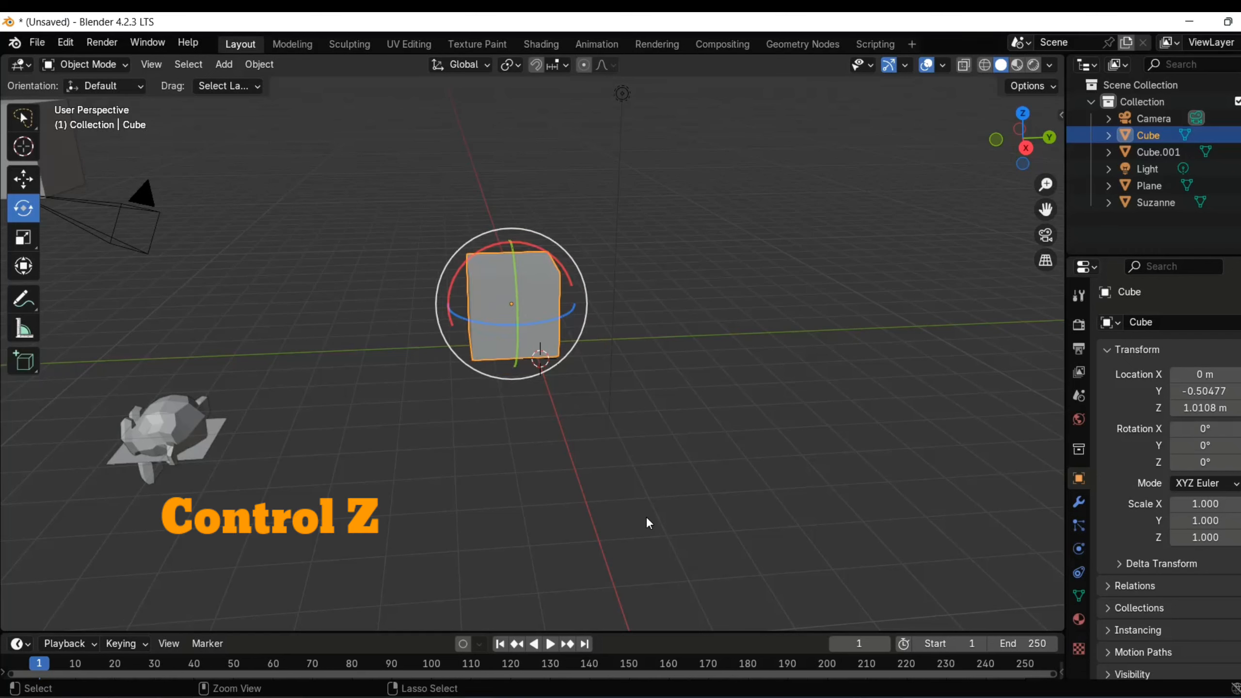
key("ctrl+z")
key("ctrl+z")
key("ctrl+z")
key("ctrl+z")
key("ctrl+z")
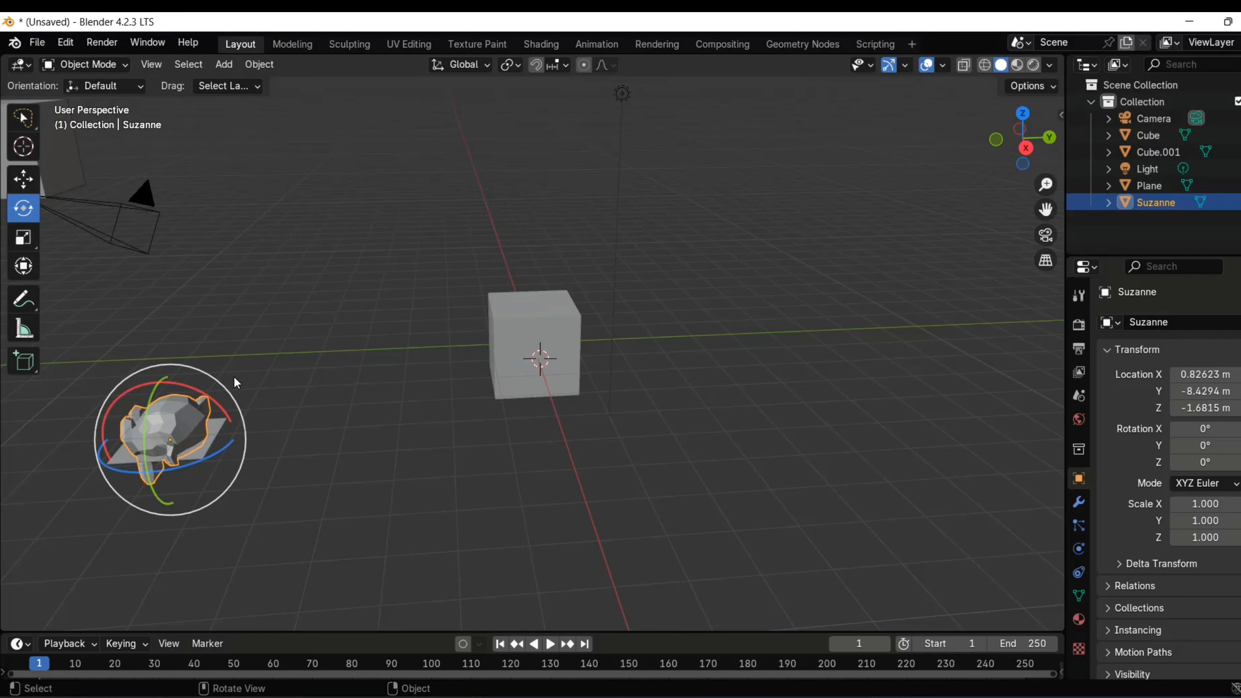
Switch to the Tweak selection tool and delete the monkey mesh lying on the plane
mouse_move(126, 366)
left_mouse_down()
mouse_move(158, 410)
mouse_move(167, 480)
mouse_move(151, 481)
left_mouse_up()
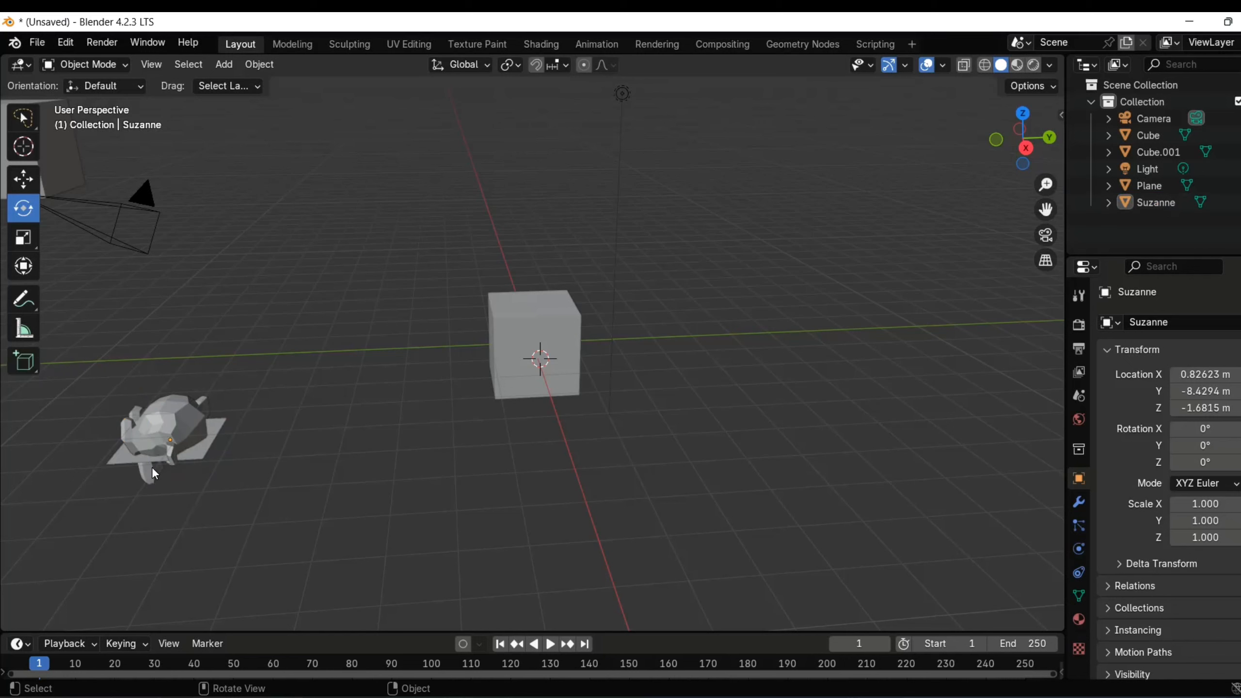
left_click(156, 453)
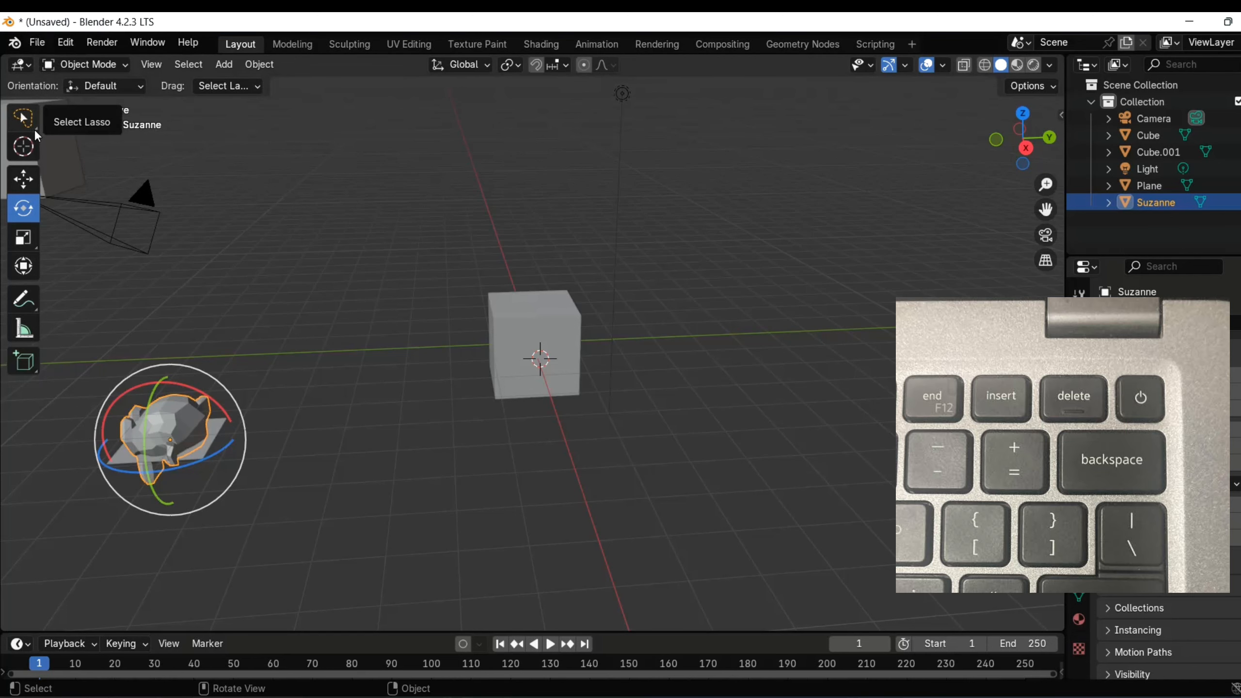
left_click(32, 125)
left_click_drag(32, 125, 43, 123)
left_click(74, 123)
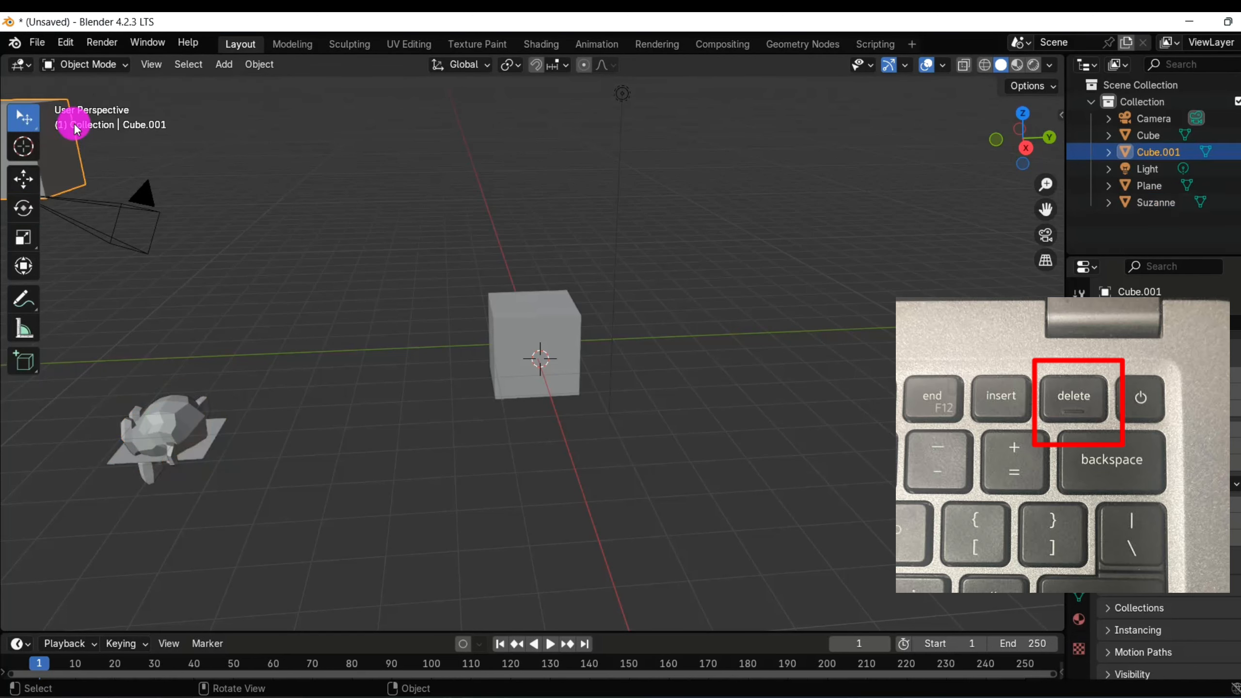
left_click(161, 440)
key("Delete")
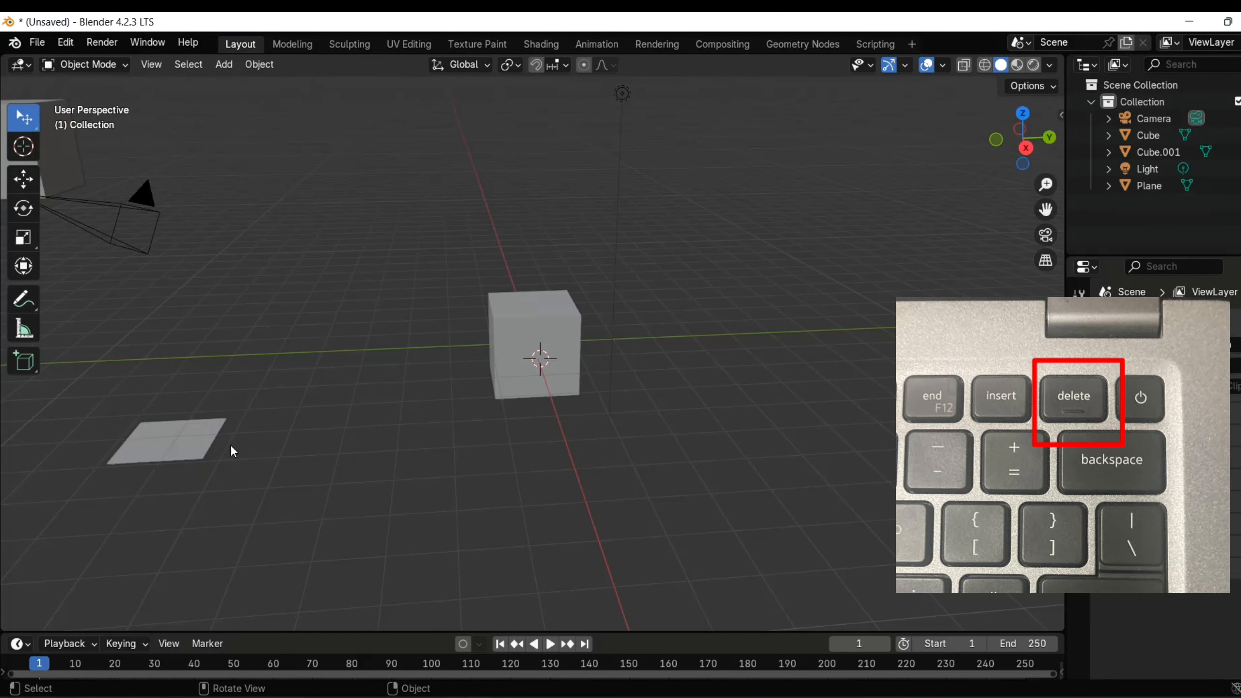
Delete the plane and the extra cube near the camera
left_click(175, 420)
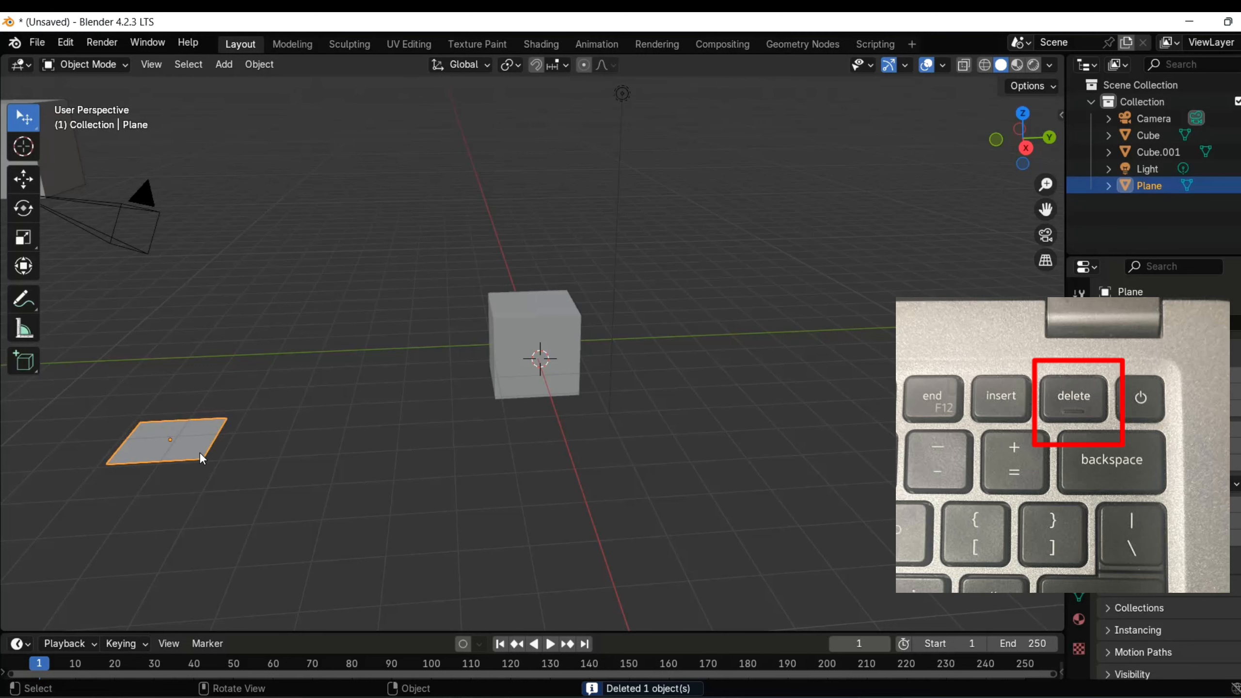
key("Delete")
scroll(196, 416, "down", 2)
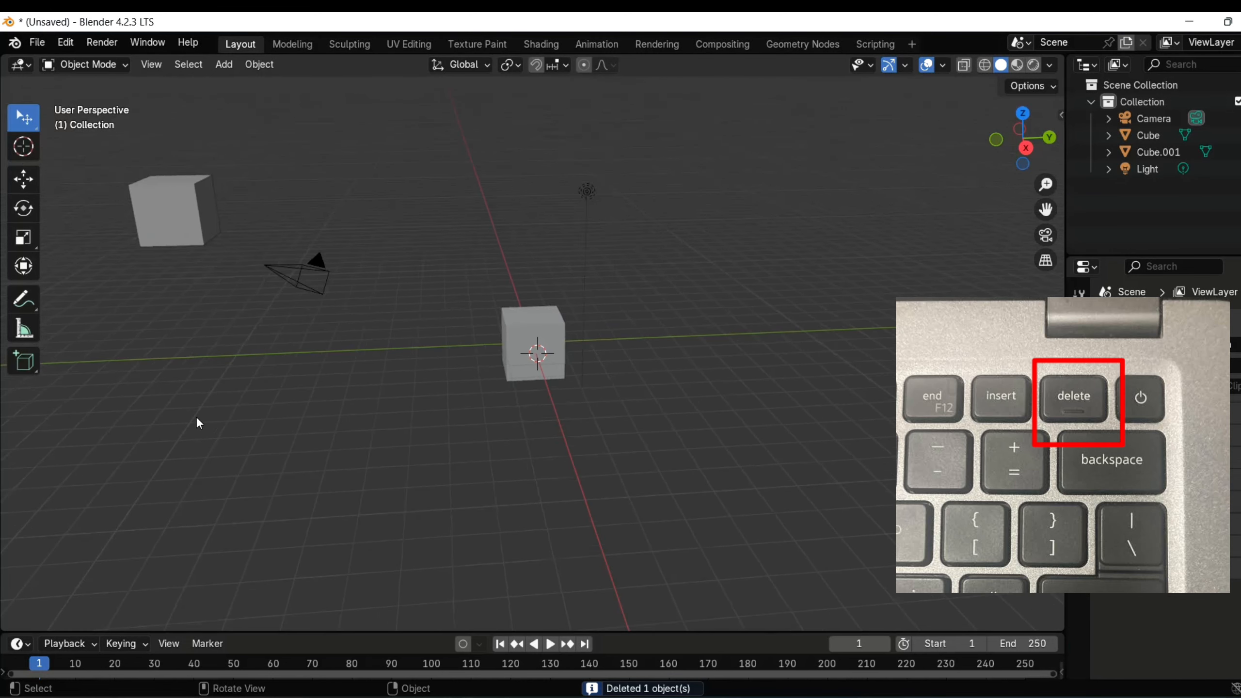
scroll(197, 419, "down", 3)
left_click(352, 279)
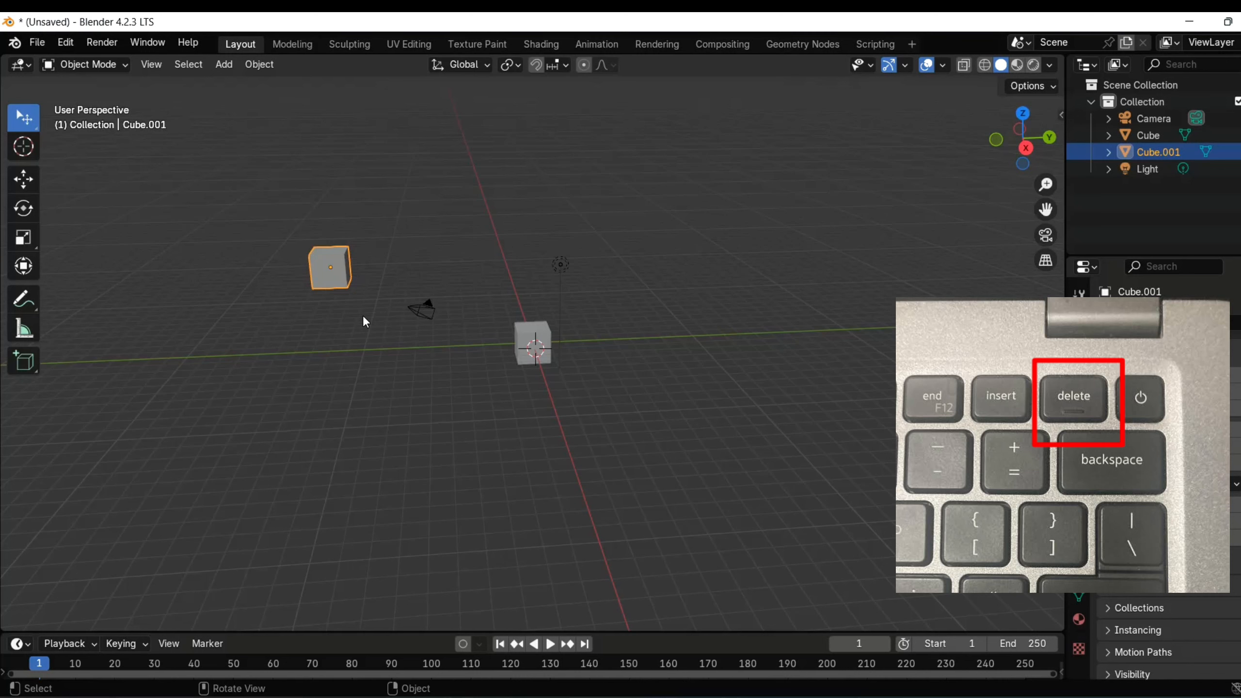
key("Delete")
scroll(373, 444, "up", 4)
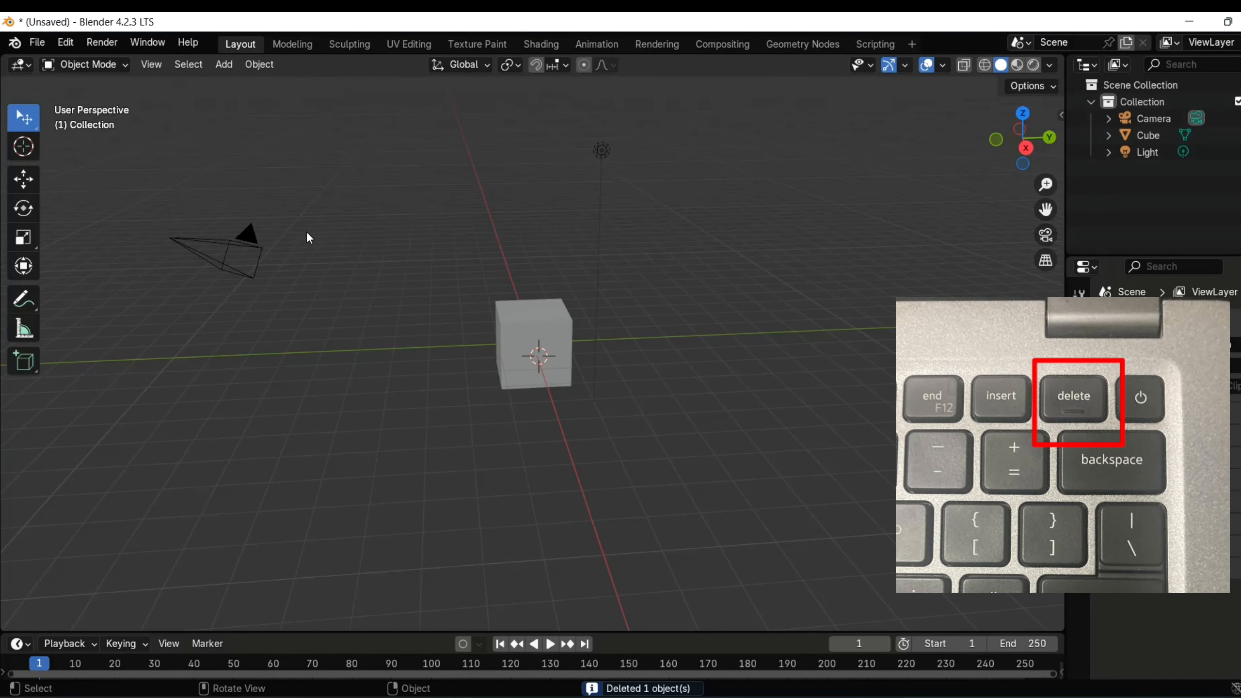
Delete the light and the camera so that only the cube is left in the scene
left_click(243, 254)
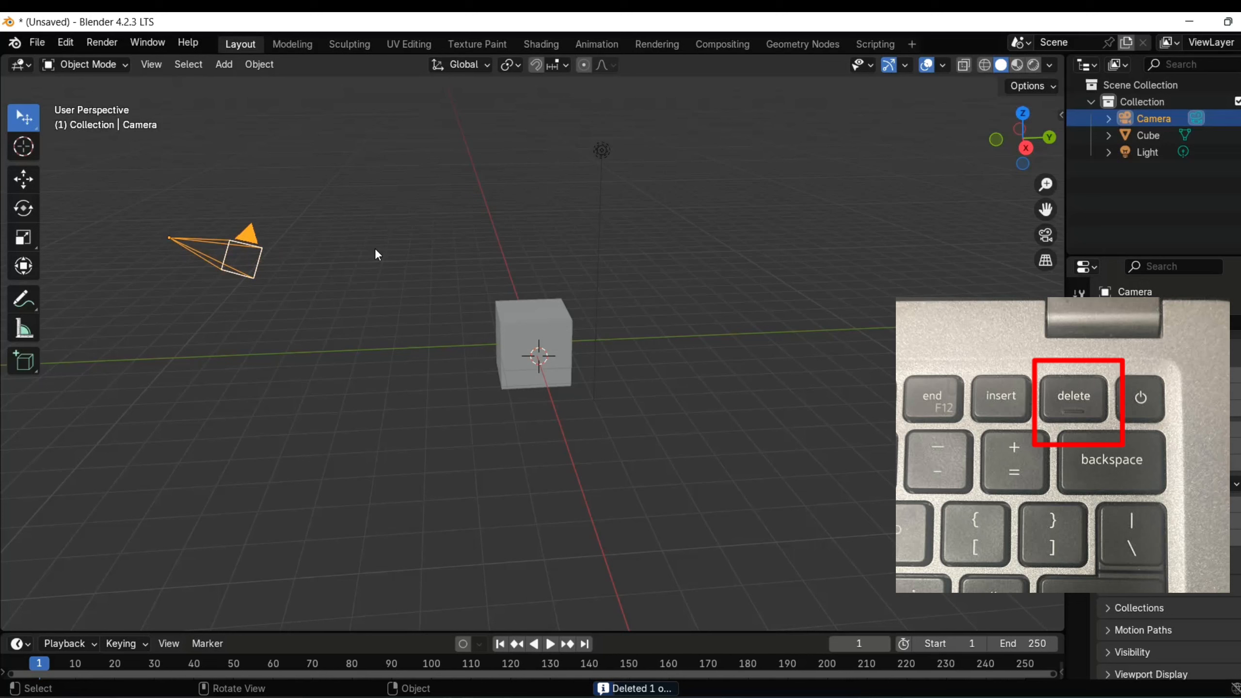
left_click(611, 164)
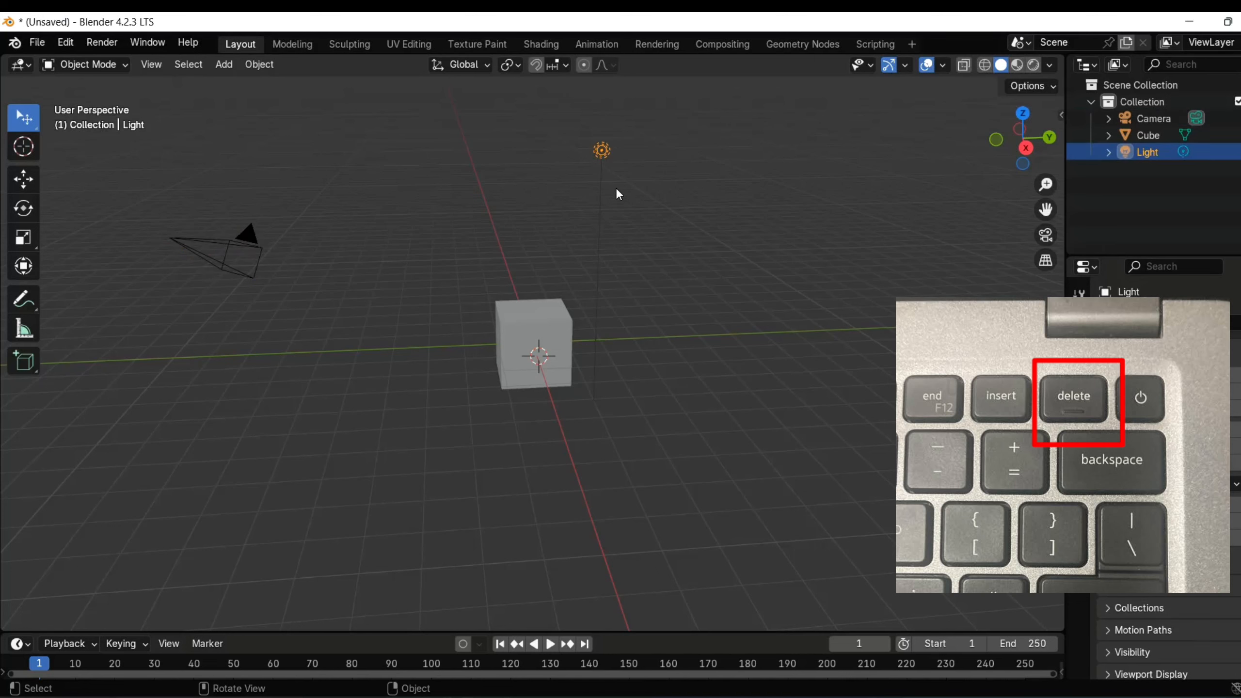
key("Delete")
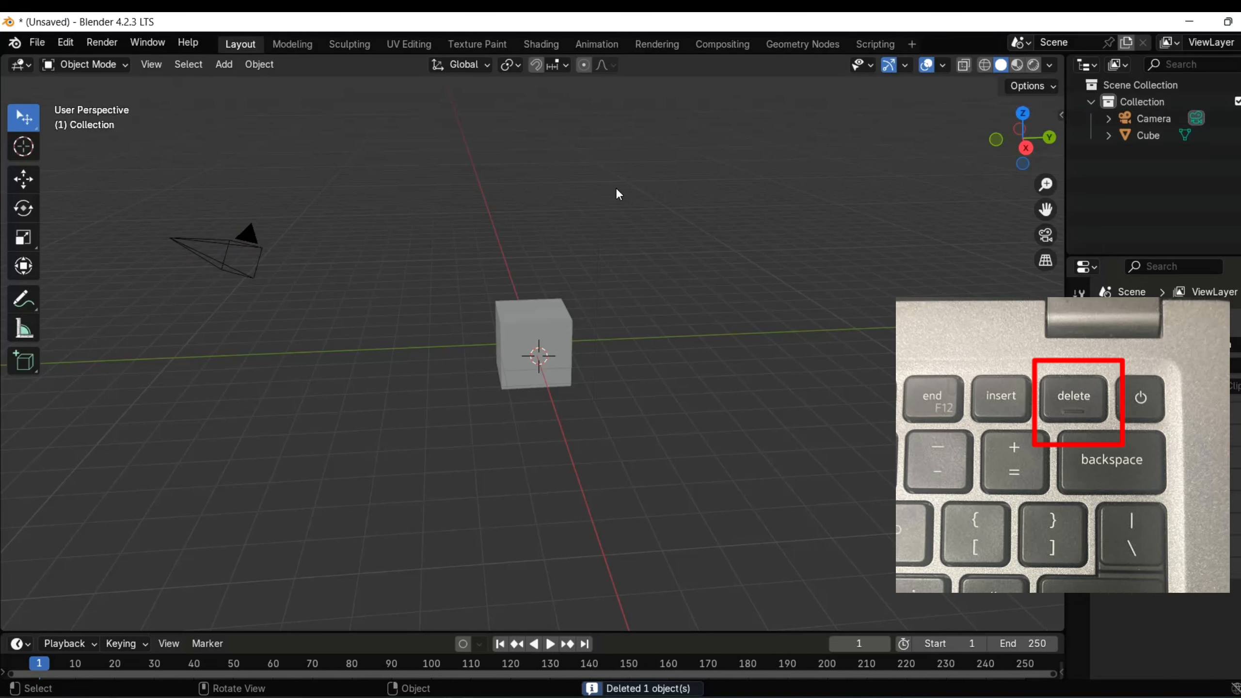
left_click(261, 264)
key("Delete")
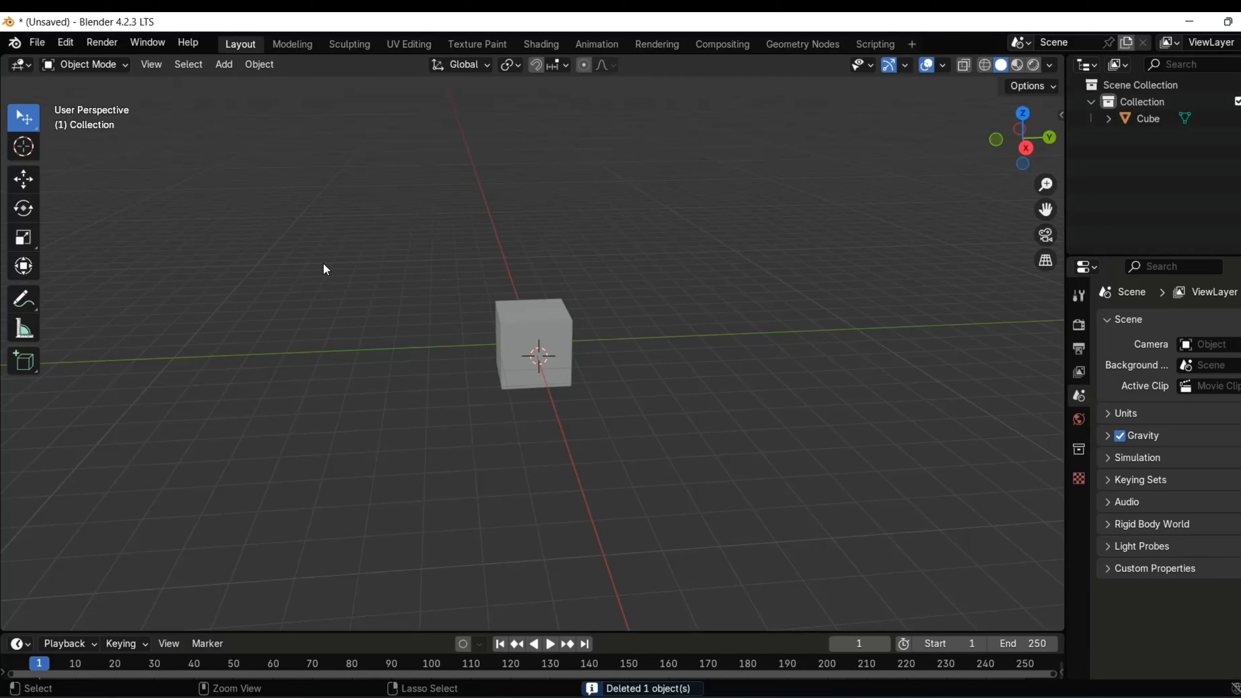
Undo the deletion of the camera and the light
key("ctrl+z")
key("ctrl+z")
key("ctrl+z")
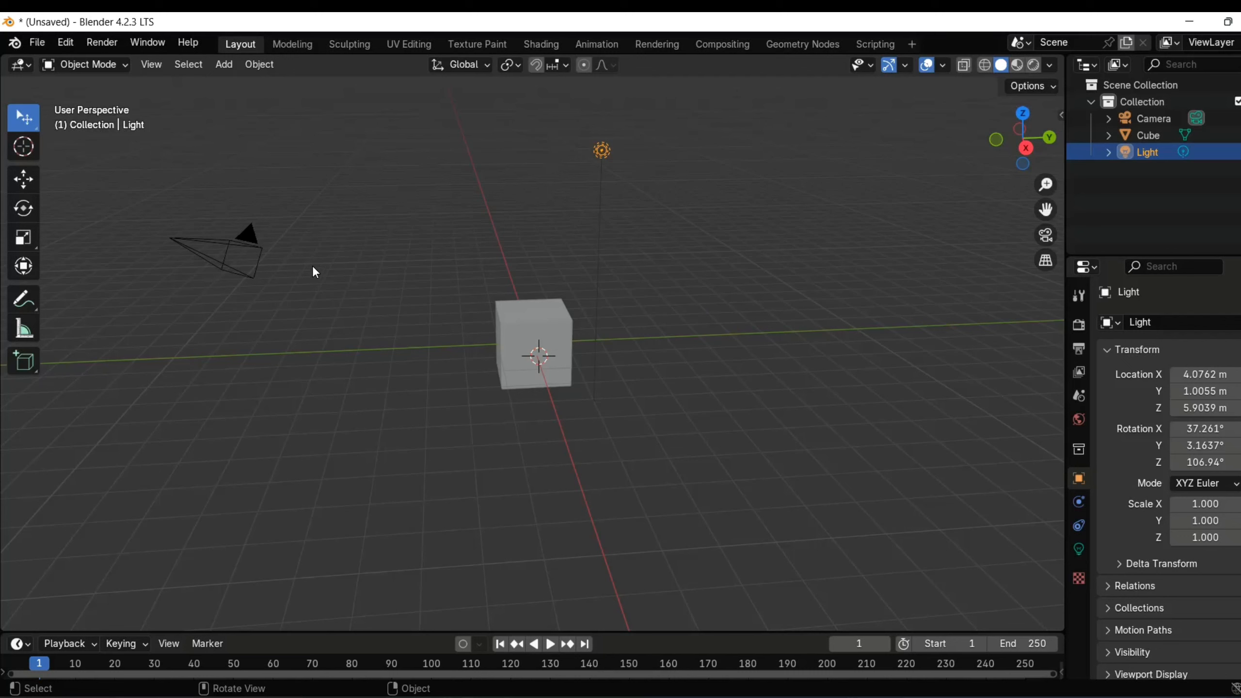
Select the camera and the light one after the other and delete each from the scene
left_click(255, 257)
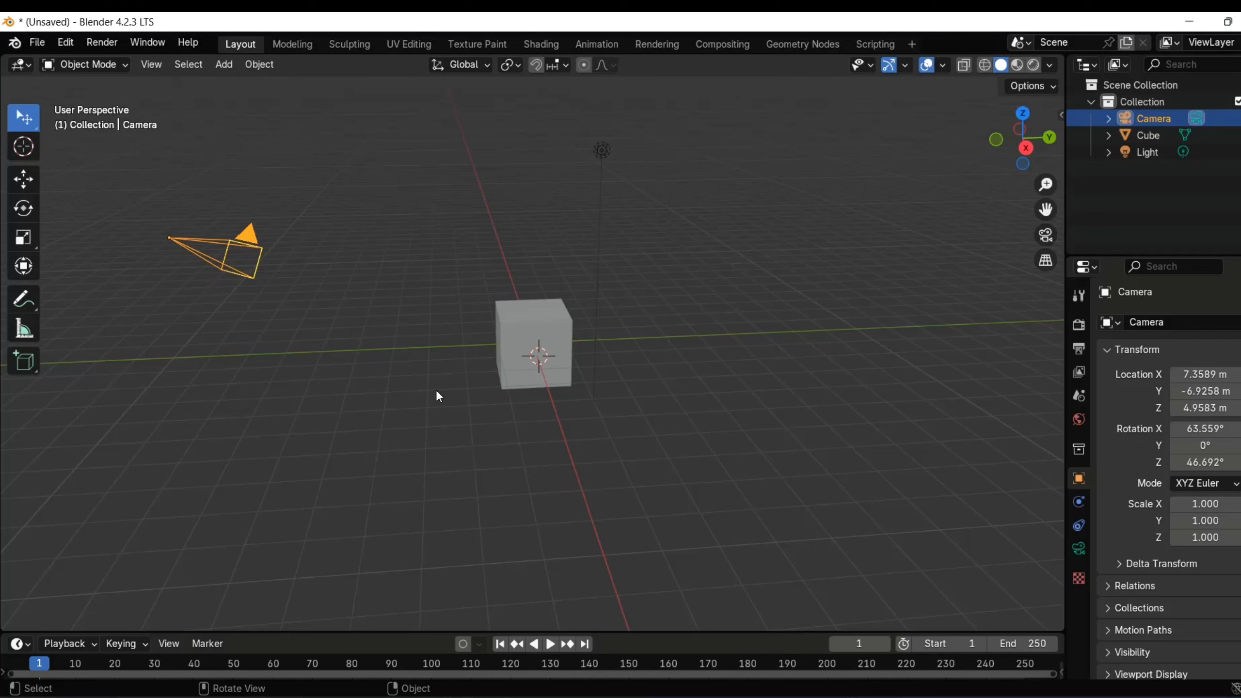
key("Delete")
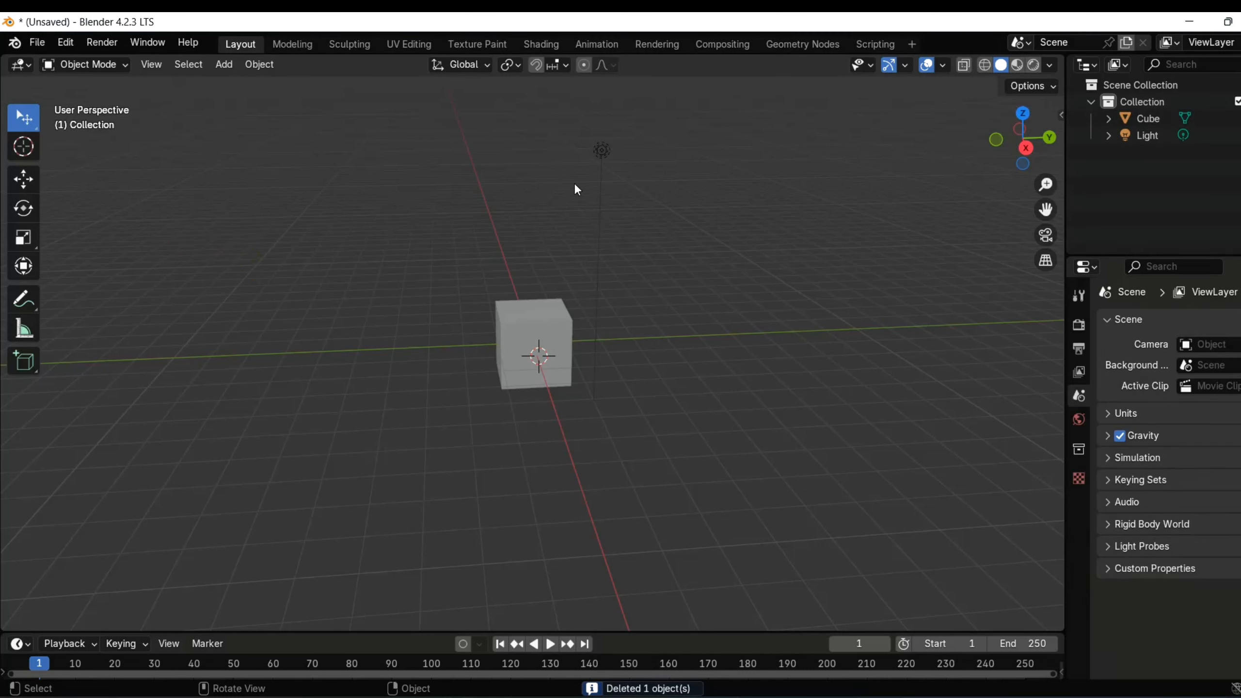
left_click(604, 155)
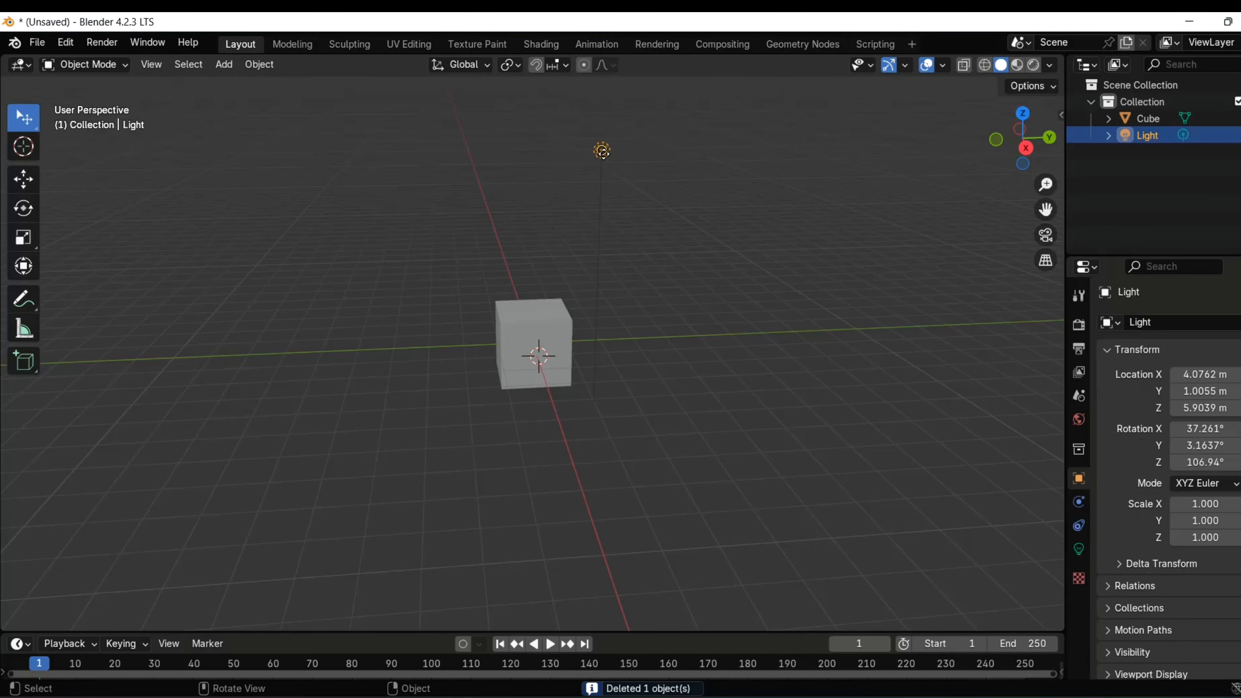
key("Delete")
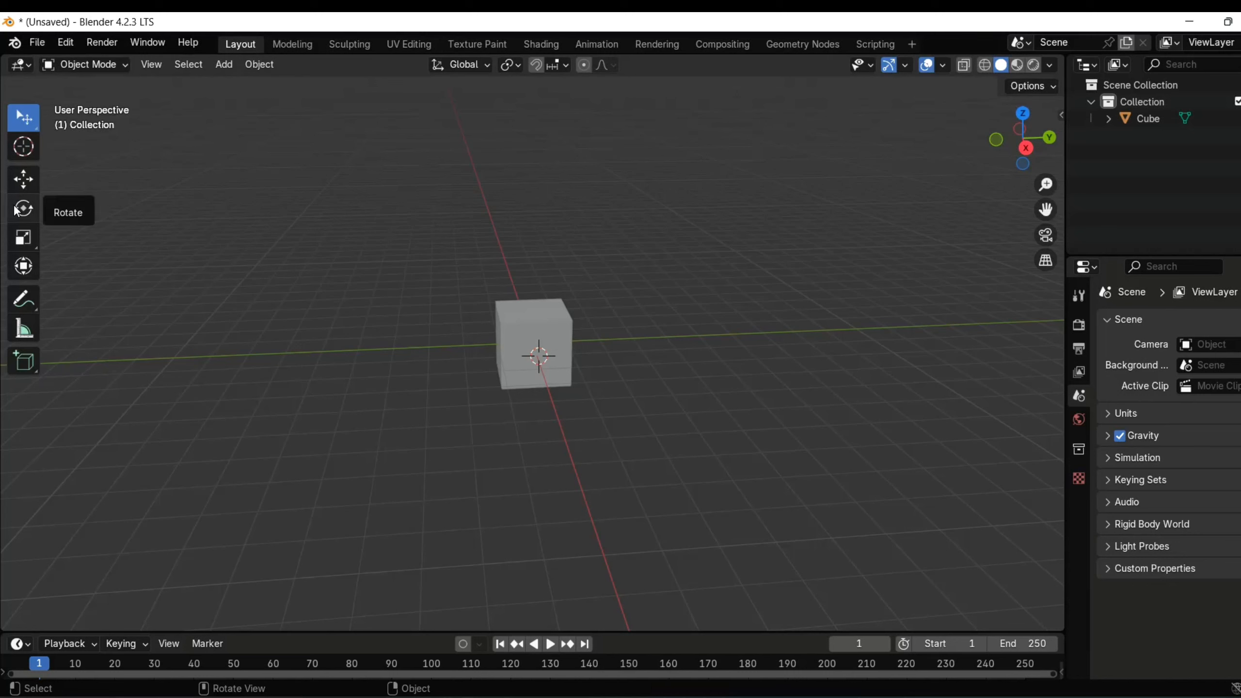
Scale the cube with the Scale tool to about 1.91 along X, 1.60 along Y and 1.94 along Z
left_click(23, 239)
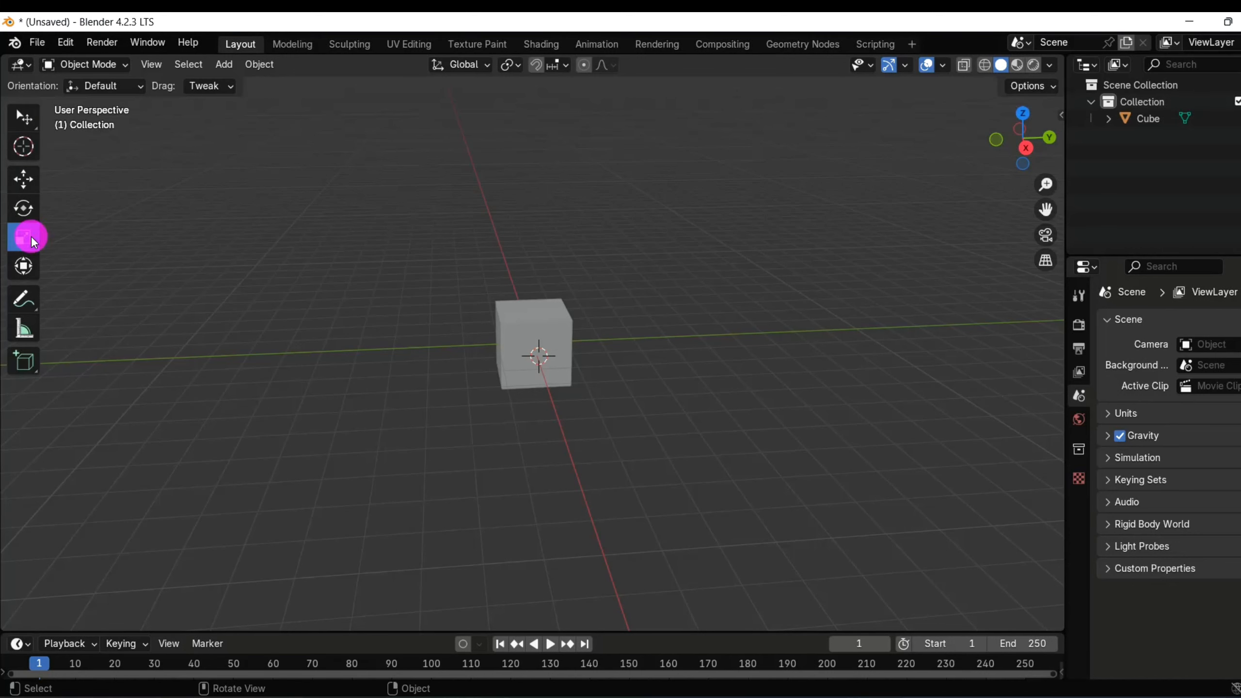
left_click(574, 332)
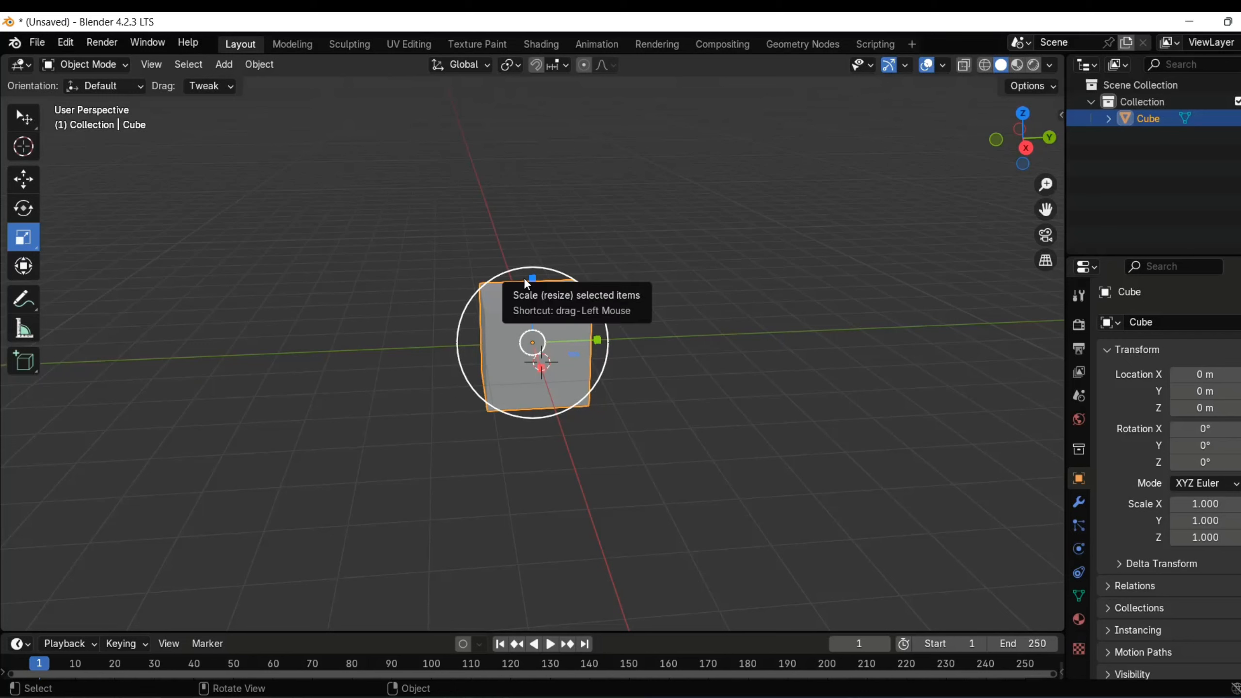
left_click_drag(533, 277, 542, 207)
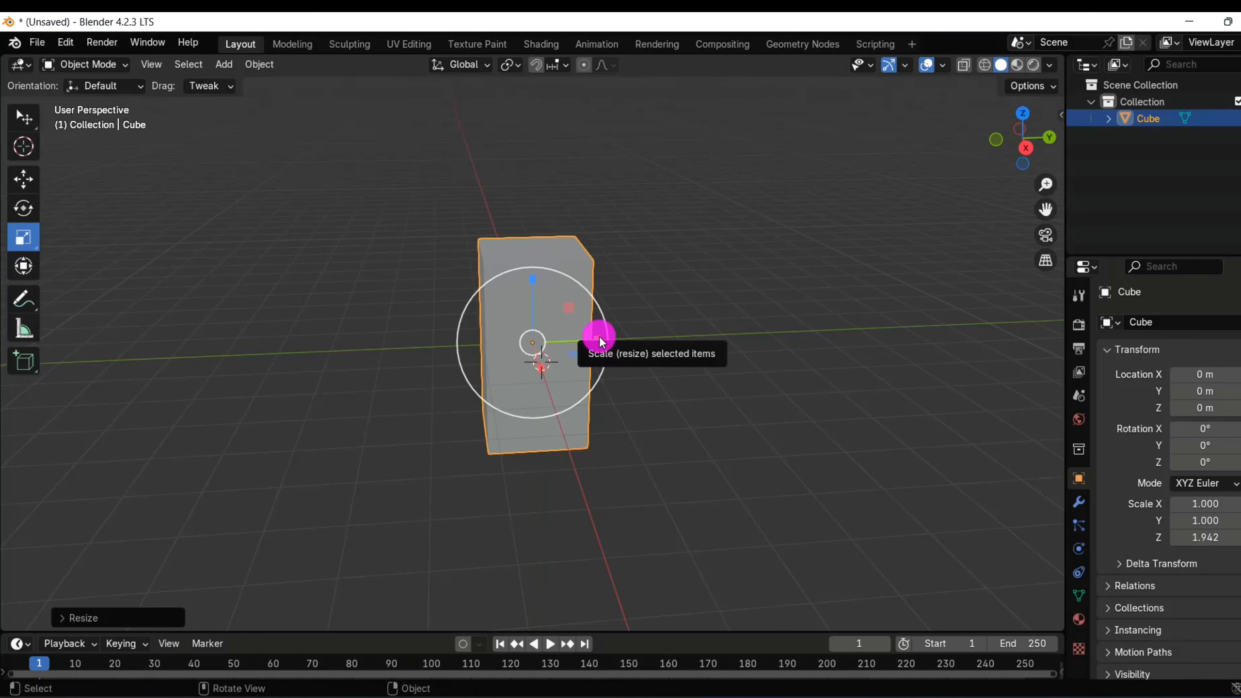
left_click_drag(599, 337, 639, 338)
left_click_drag(545, 372, 545, 387)
middle_click_drag(715, 321, 706, 346)
scroll(705, 342, "down", 4)
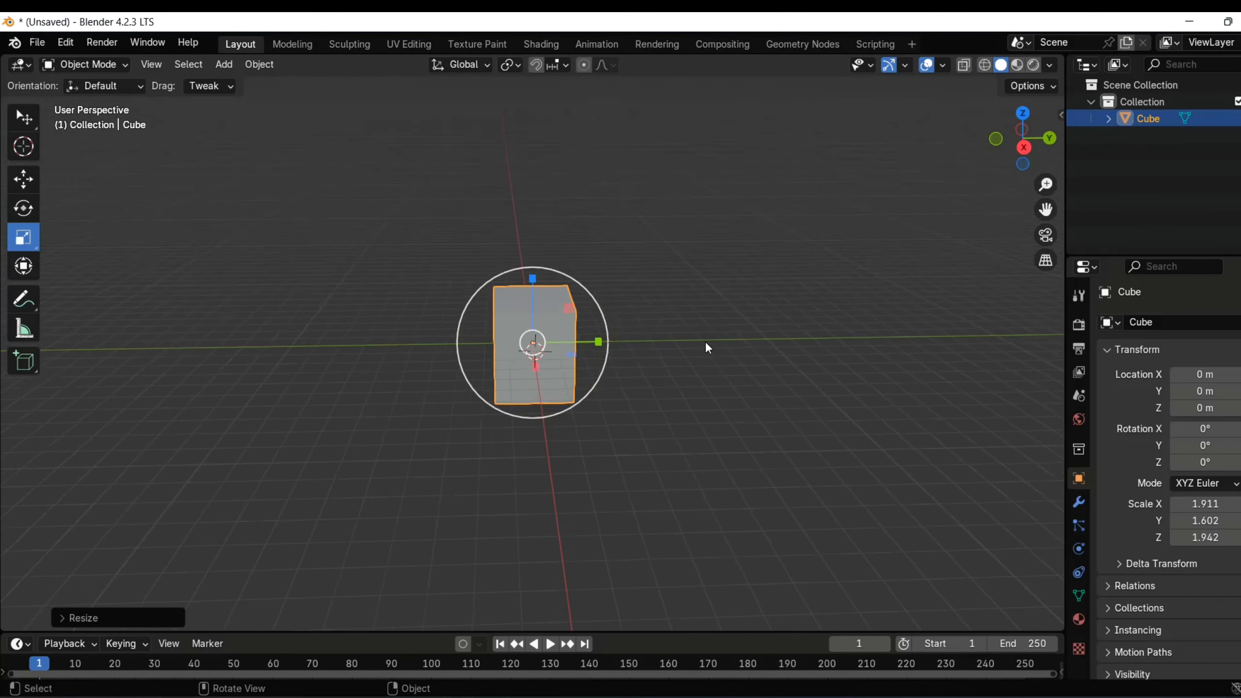
scroll(705, 342, "up", 4)
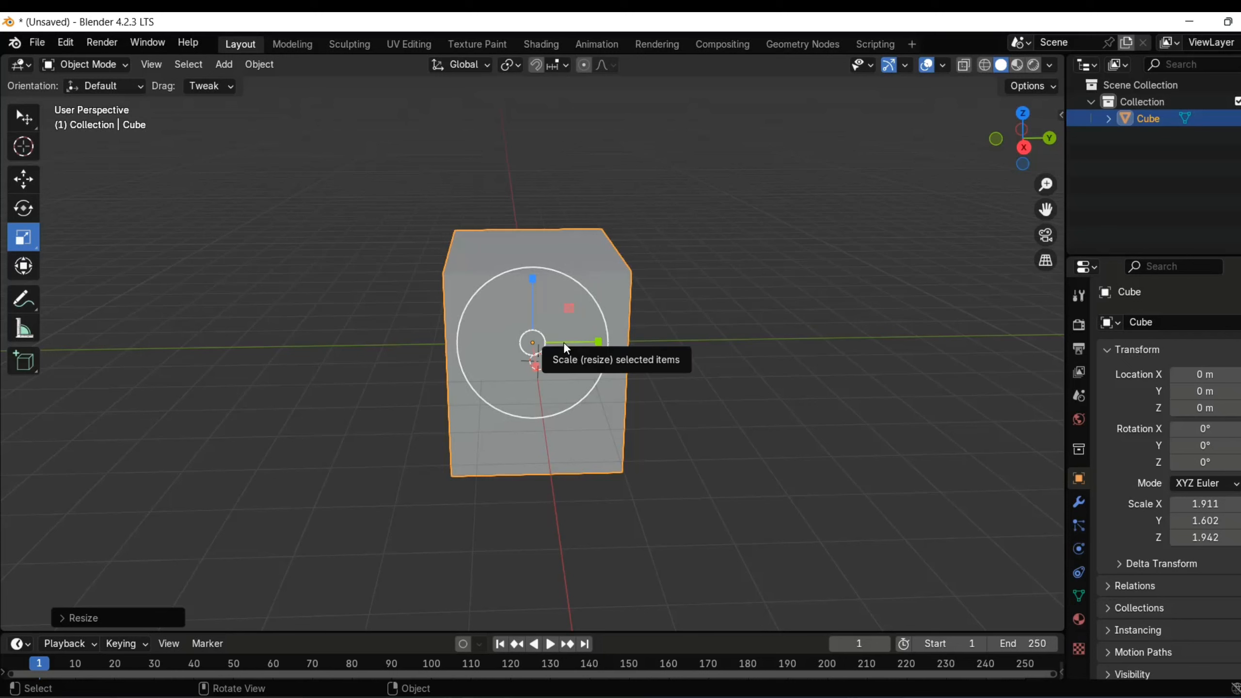
Adjust the cube with the Transform tool to about 2.1 m Z location, 2.197 X scale and 0.32° Y rotation, ending on the Tweak tool
left_click(28, 269)
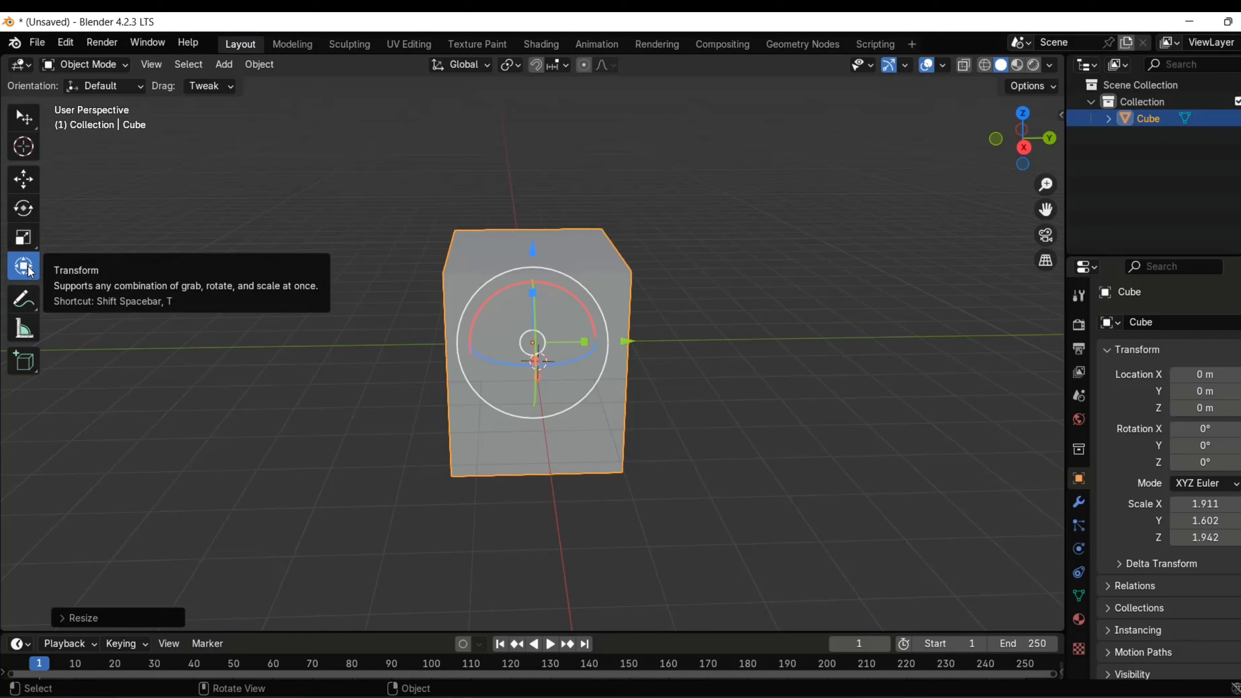
middle_click_drag(762, 381, 433, 402)
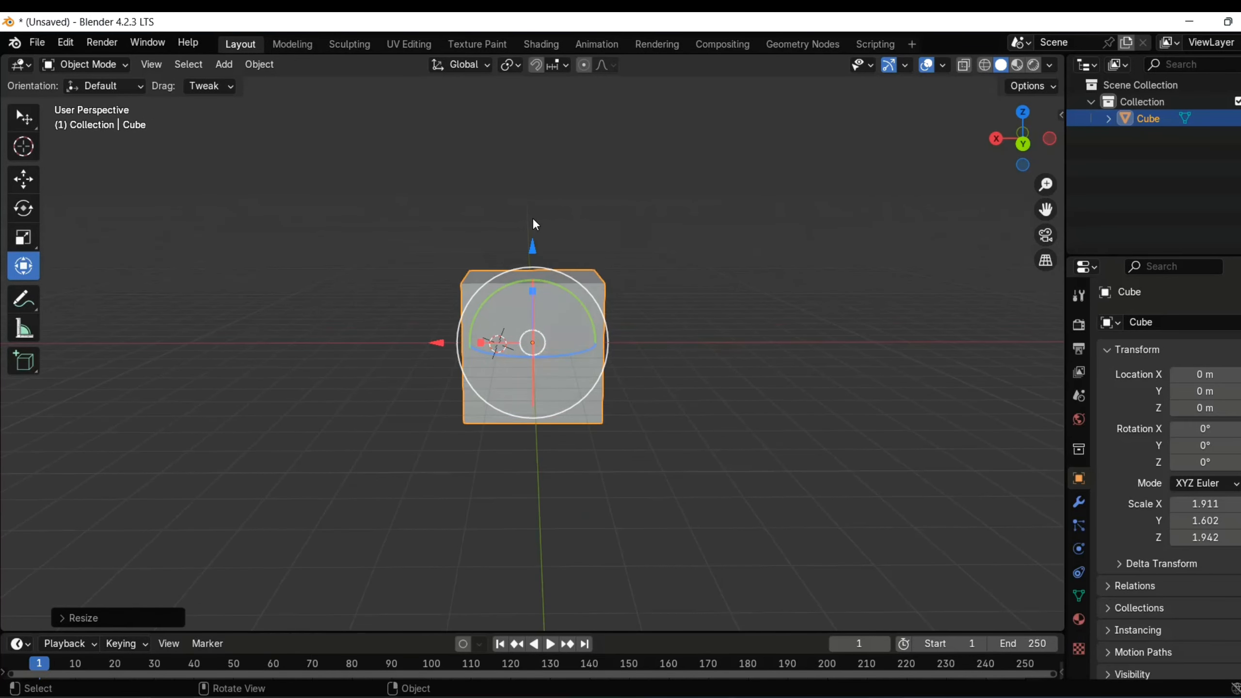
left_click_drag(532, 249, 531, 211)
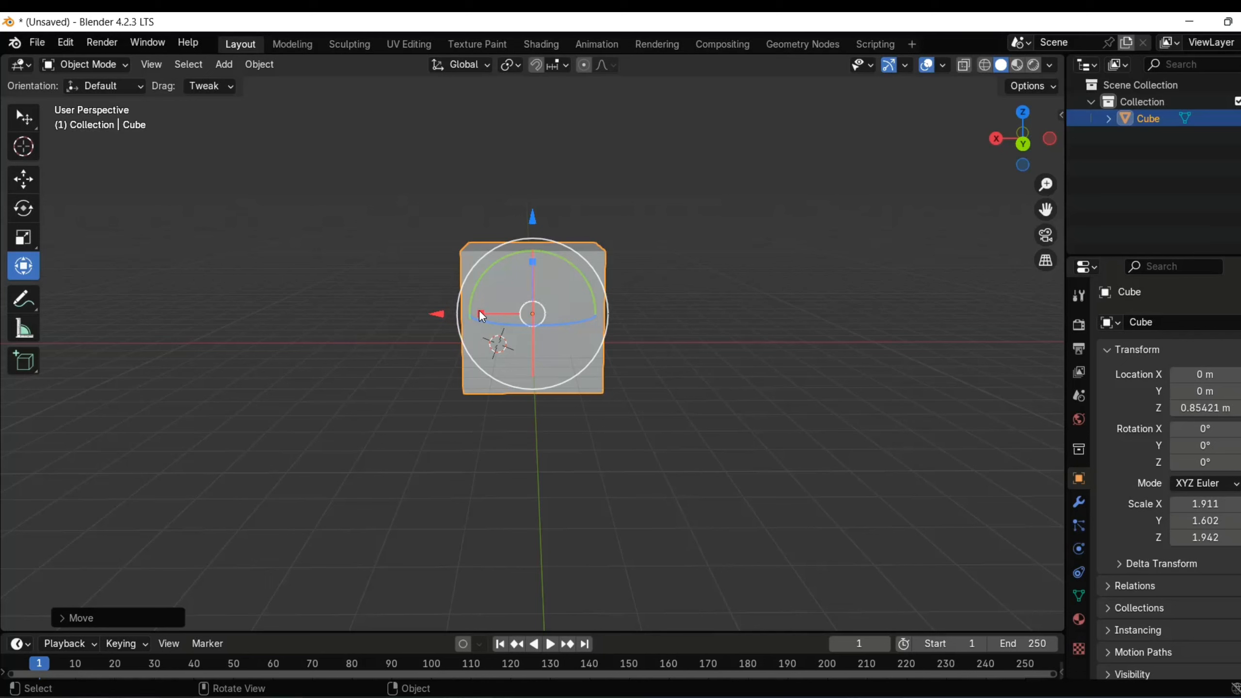
left_click_drag(481, 317, 478, 305)
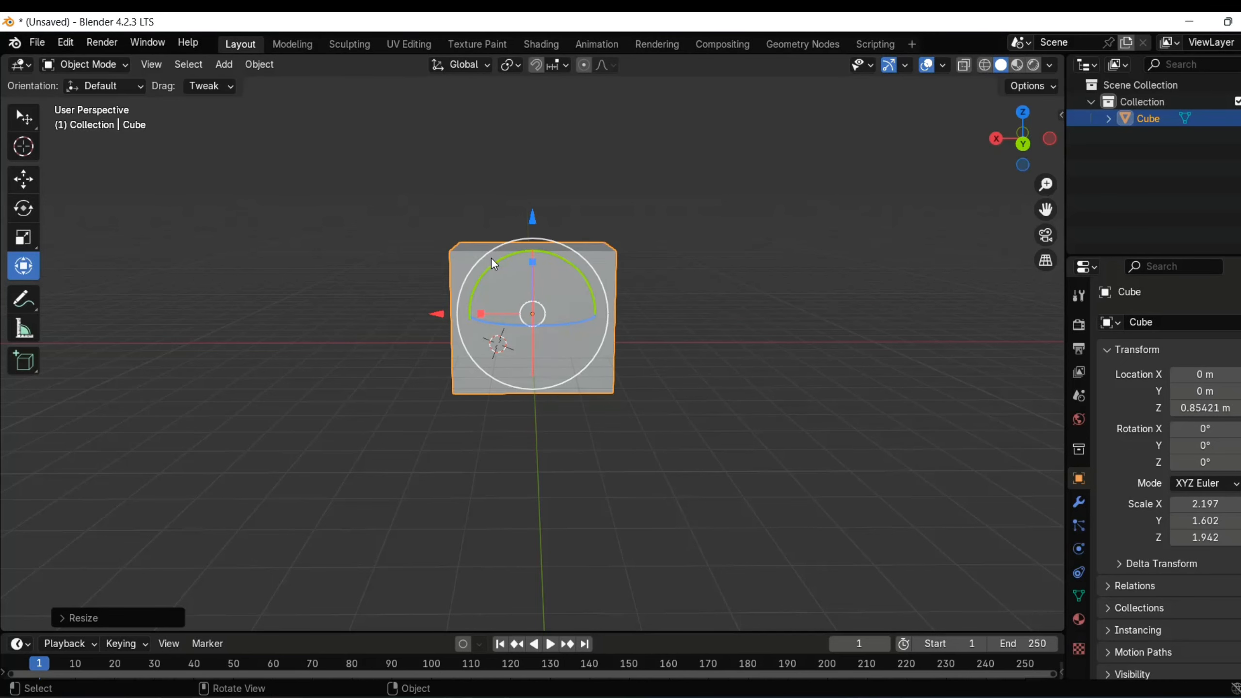
left_click_drag(492, 258, 532, 172)
middle_click_drag(481, 383, 582, 364)
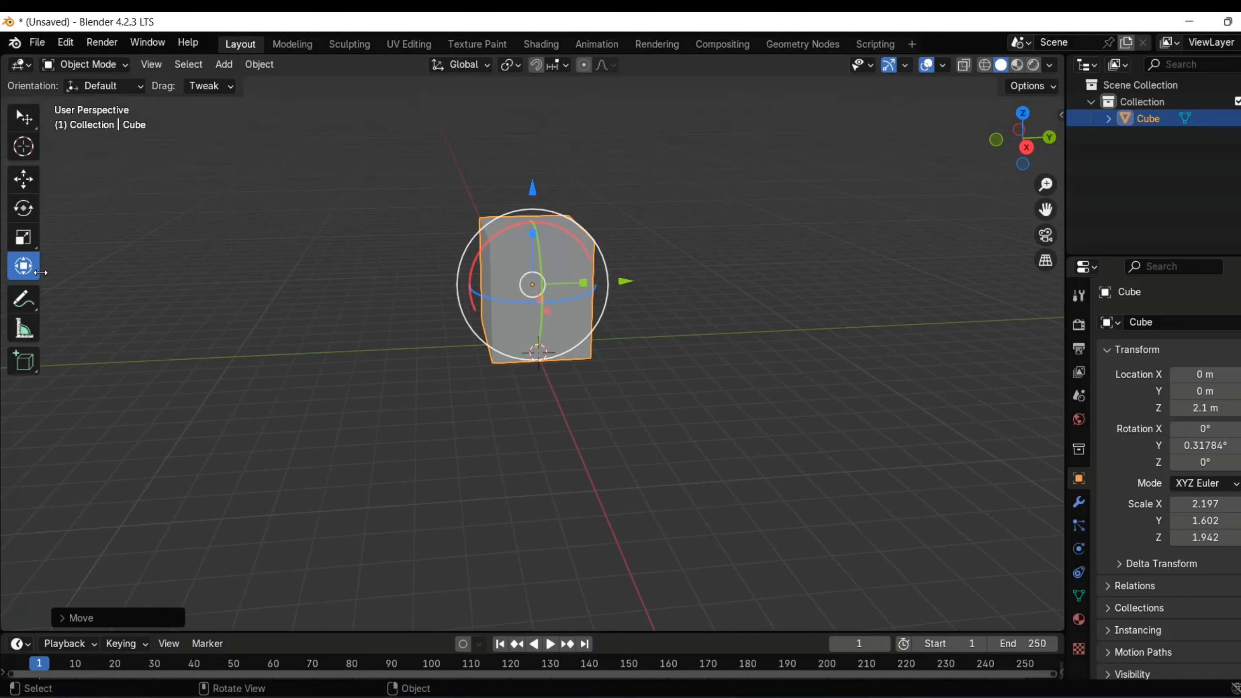
left_click(32, 299)
left_click(23, 117)
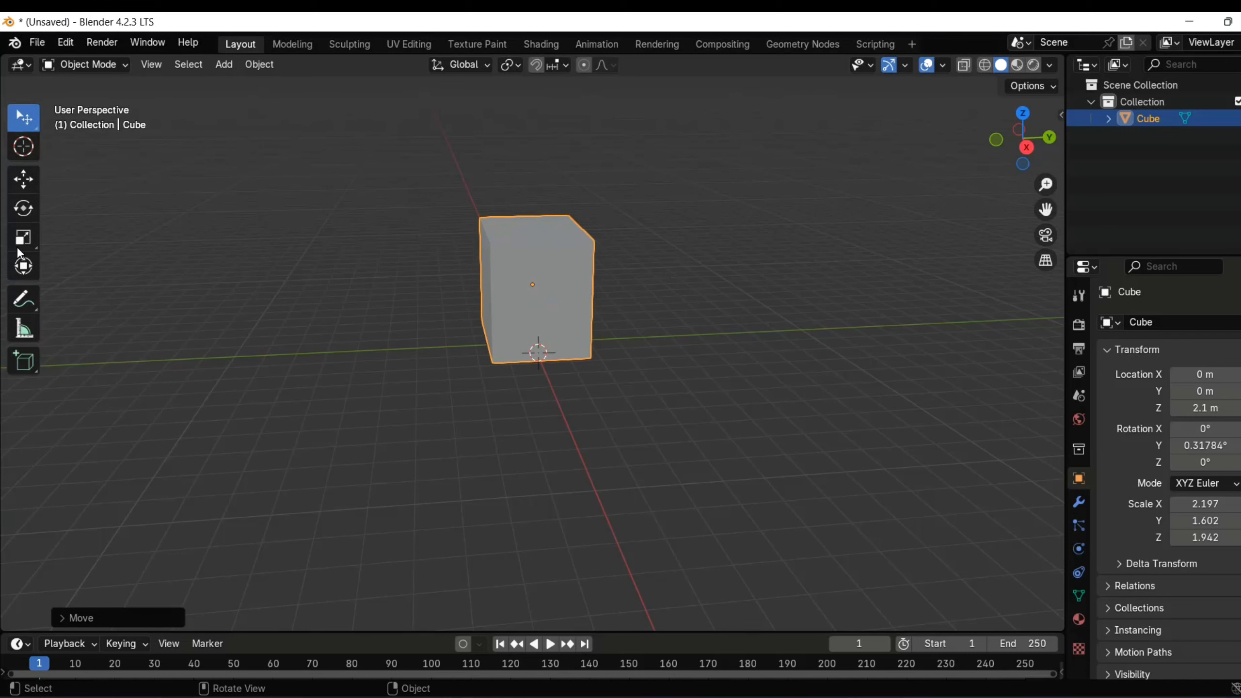
Draw a freehand annotation stroke around the cube with the Annotate tool and undo it
left_click(25, 297)
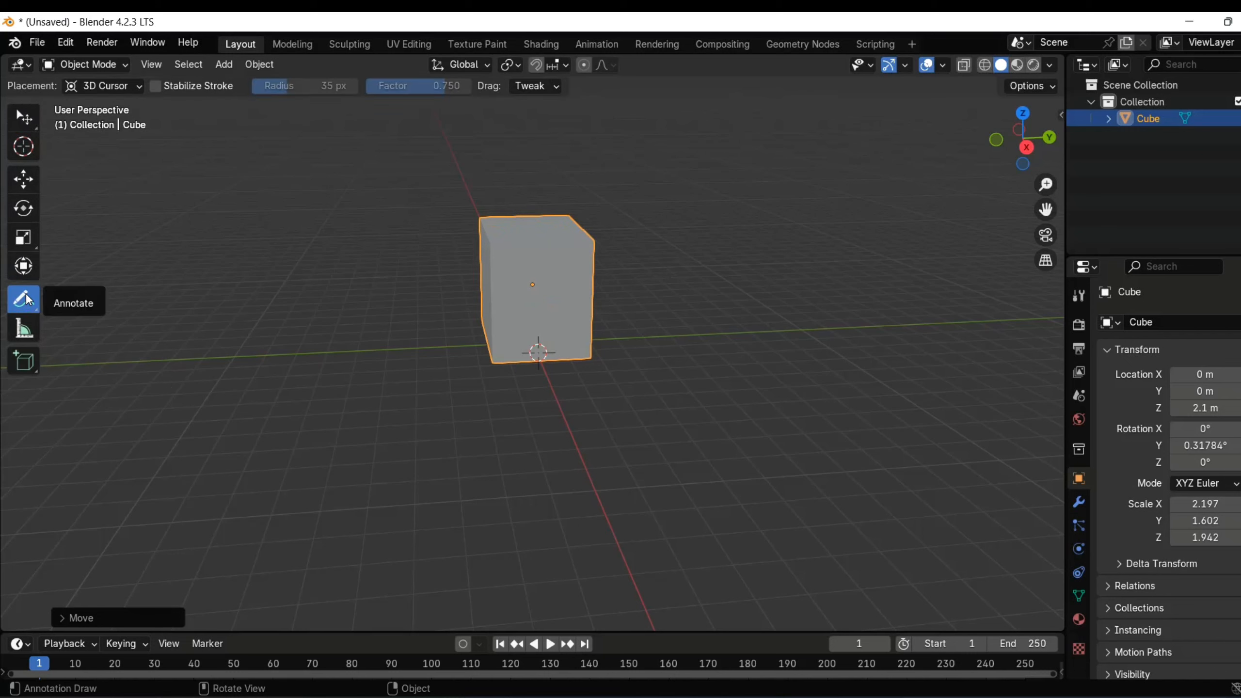
left_click(415, 156)
mouse_move(416, 156)
left_mouse_down()
mouse_move(430, 633)
mouse_move(668, 559)
mouse_move(701, 432)
left_mouse_up()
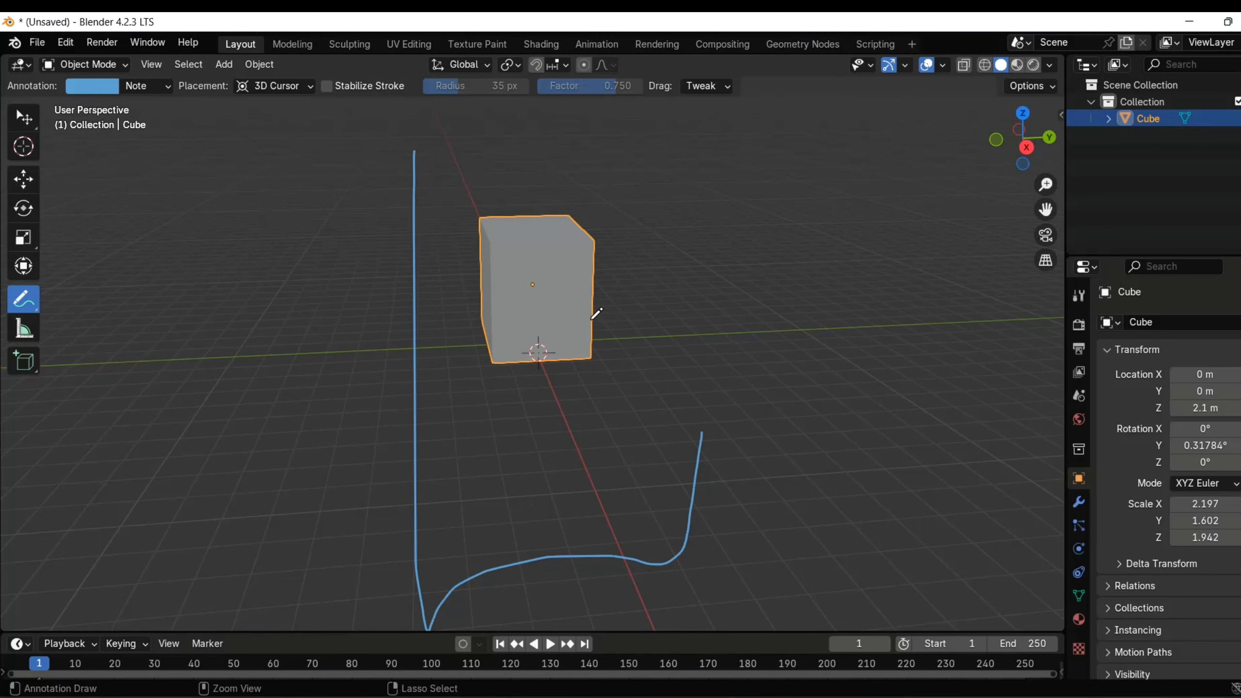
key("ctrl+z")
Annotate a vertical line and a horizontal curve across the cube plus a crossed mark beside it, then undo the last two strokes
scroll(595, 314, "up", 3)
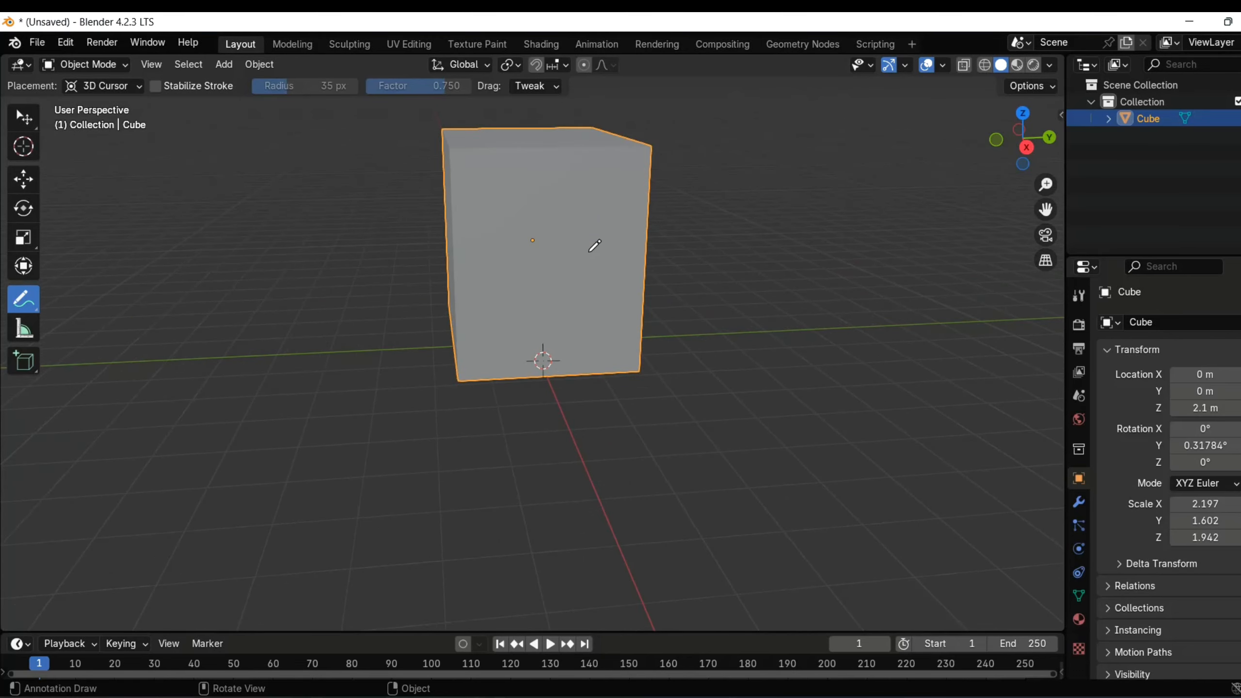
scroll(565, 227, "down", 3)
middle_click_drag(565, 230, 545, 222)
left_click_drag(541, 157, 538, 419)
mouse_move(345, 274)
left_mouse_down()
mouse_move(767, 300)
mouse_move(826, 289)
mouse_move(886, 335)
mouse_move(890, 322)
left_mouse_up()
left_click_drag(889, 287, 856, 386)
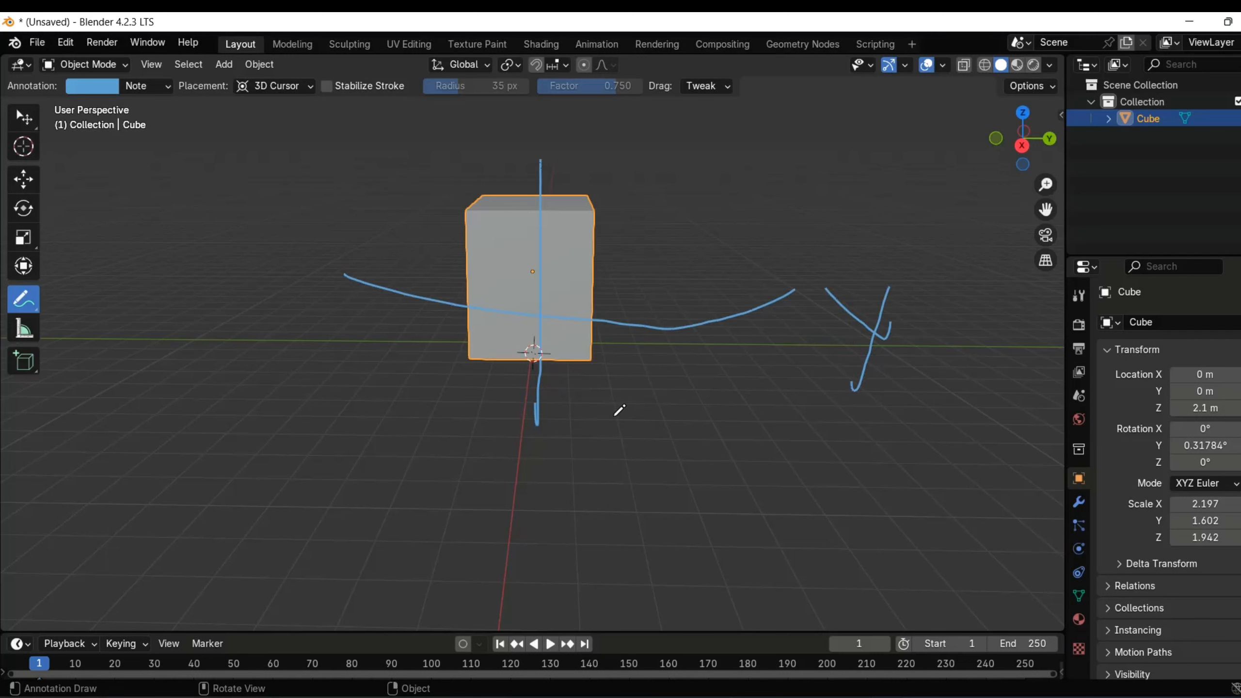
key("ctrl+z")
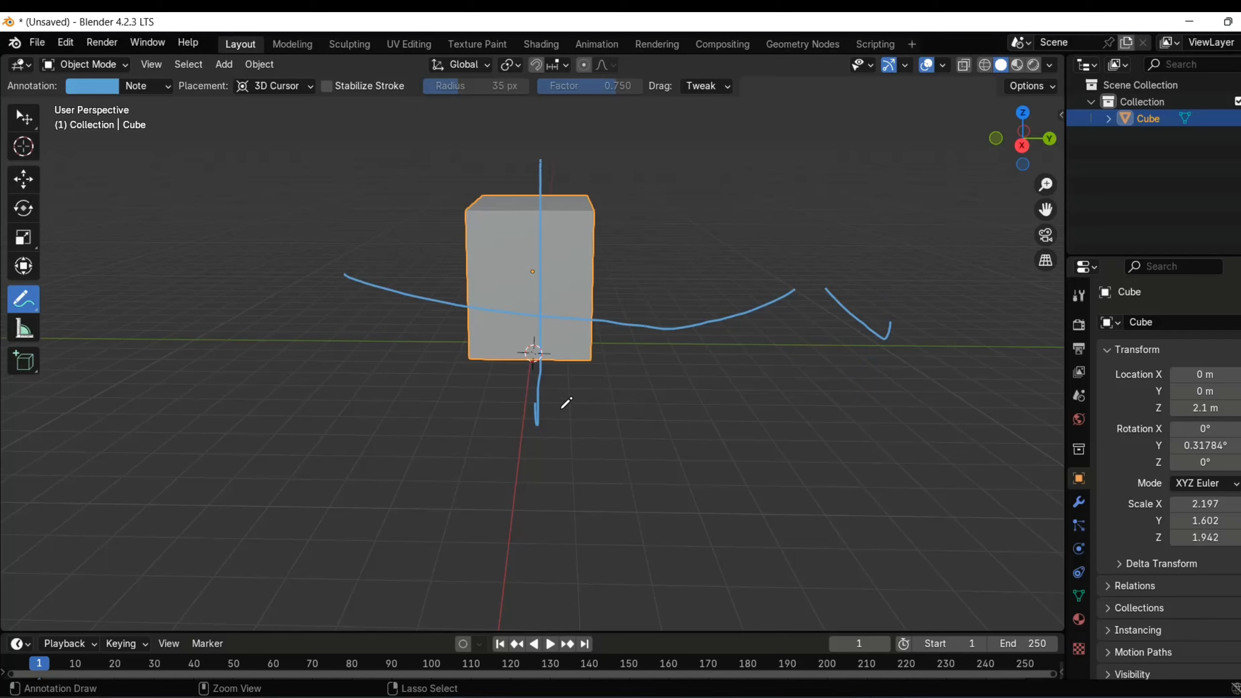
key("ctrl+z")
Draw two pairs of annotation strokes below and beside the cube, plus a bent line running above it
left_click_drag(553, 429, 758, 531)
mouse_move(710, 434)
left_mouse_down()
mouse_move(654, 613)
mouse_move(646, 570)
left_mouse_up()
left_click_drag(826, 247, 883, 321)
mouse_move(897, 255)
left_mouse_down()
mouse_move(875, 388)
mouse_move(846, 440)
left_mouse_up()
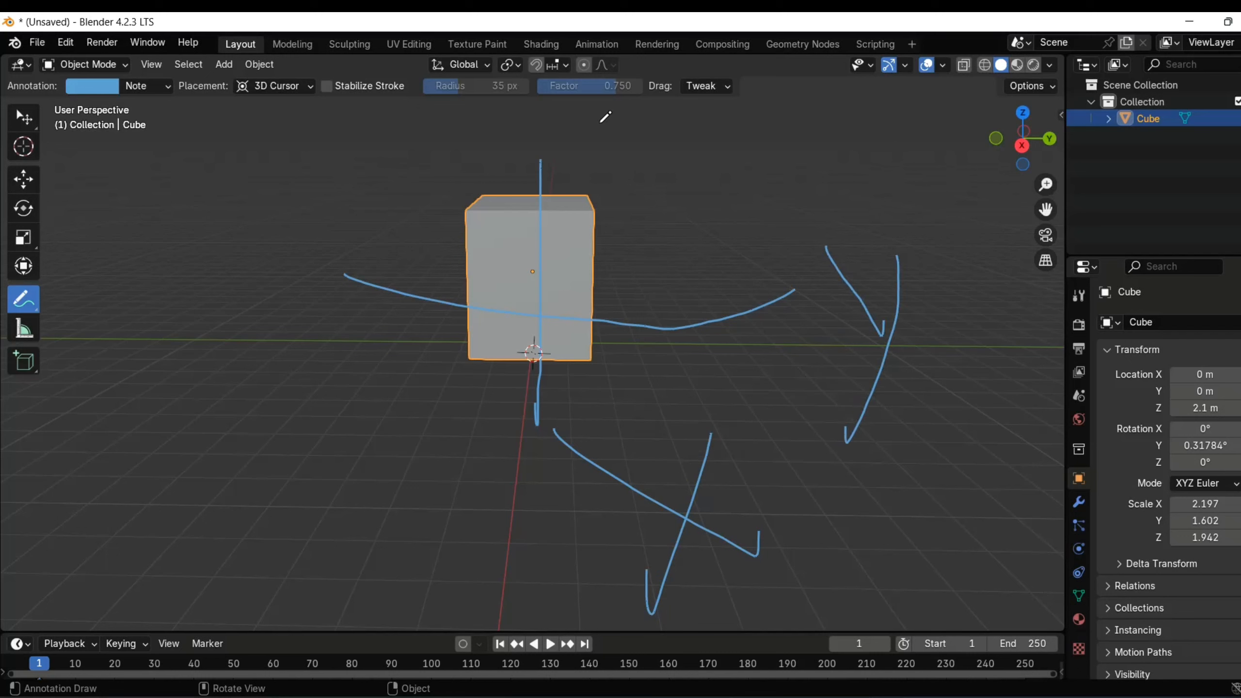
mouse_move(567, 115)
left_mouse_down()
mouse_move(621, 124)
mouse_move(825, 226)
left_mouse_up()
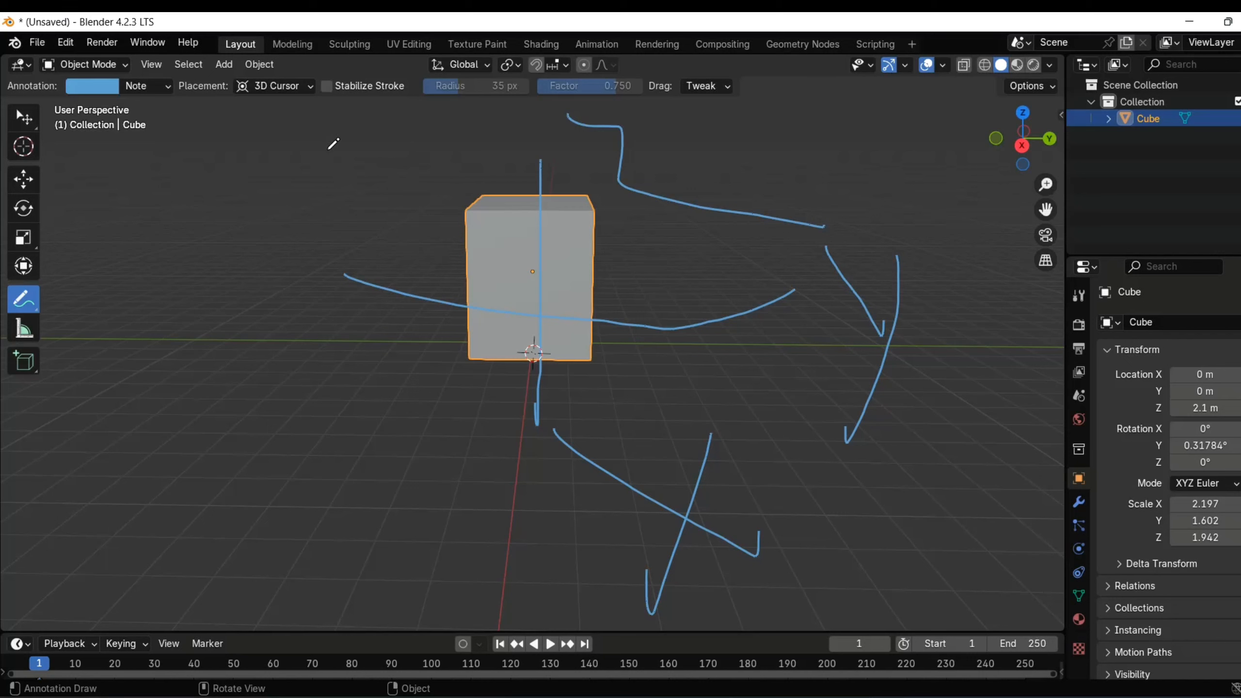
Undo all the annotation strokes drawn around the cube
key("ctrl+z")
key("ctrl+z")
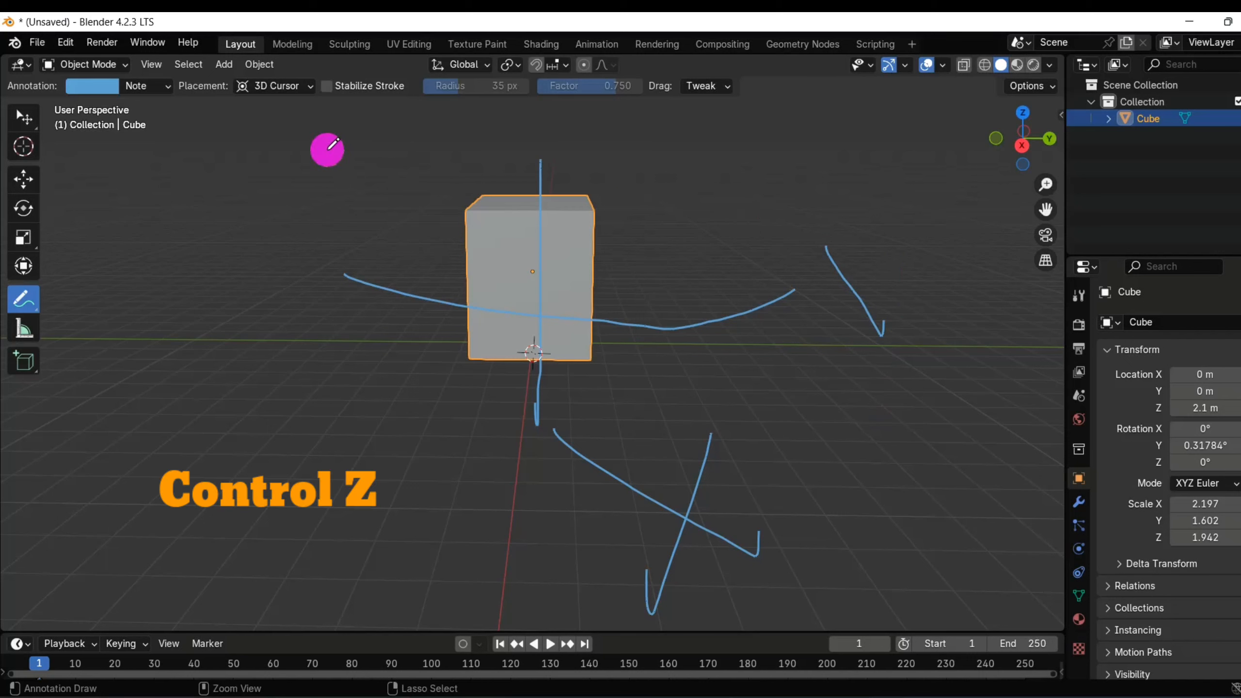
key("ctrl+z")
key("ctrl+z")
key("ctrl+z")
key("ctrl+z")
key("ctrl+z")
key("ctrl+z")
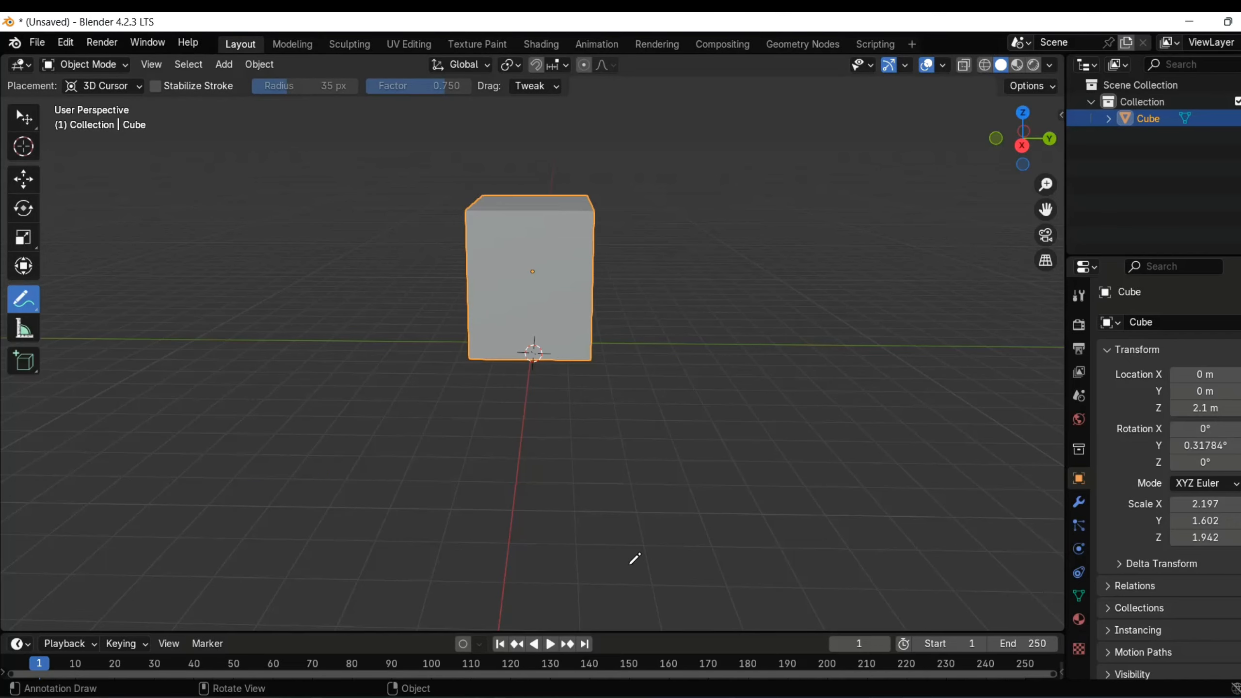
Measure the height, the width and a slanted distance across the cube's side face with the Measure tool
middle_click_drag(660, 398, 584, 421)
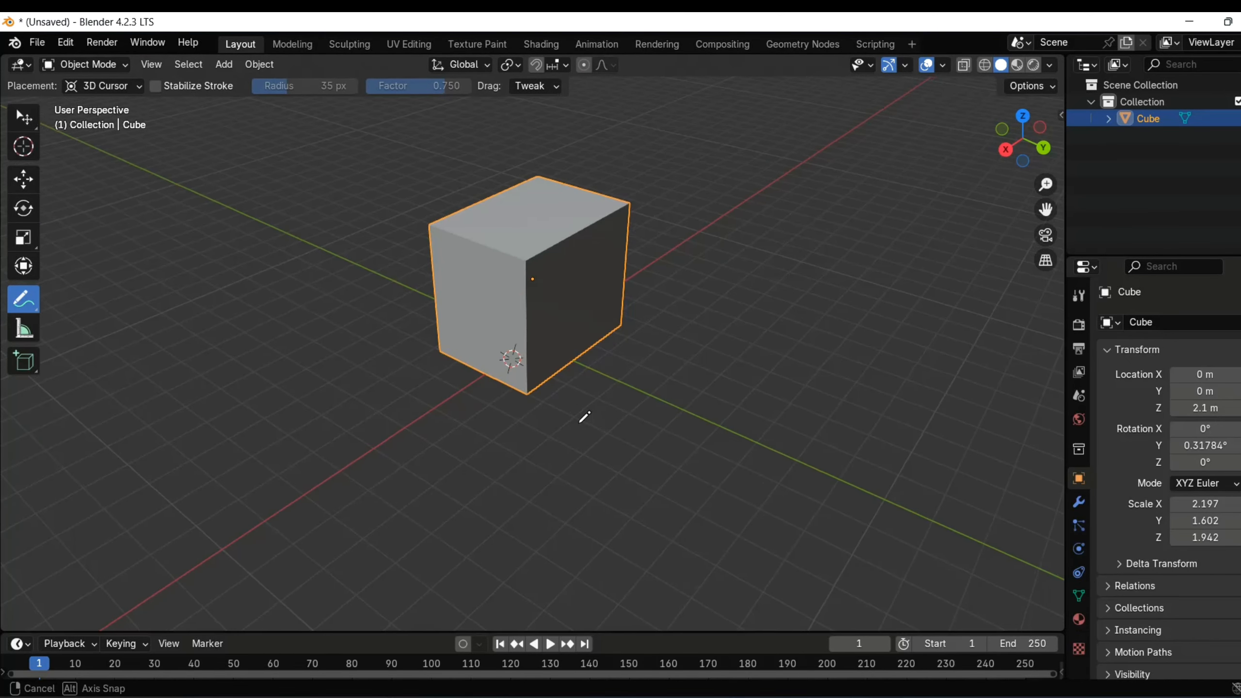
scroll(185, 392, "up", 2)
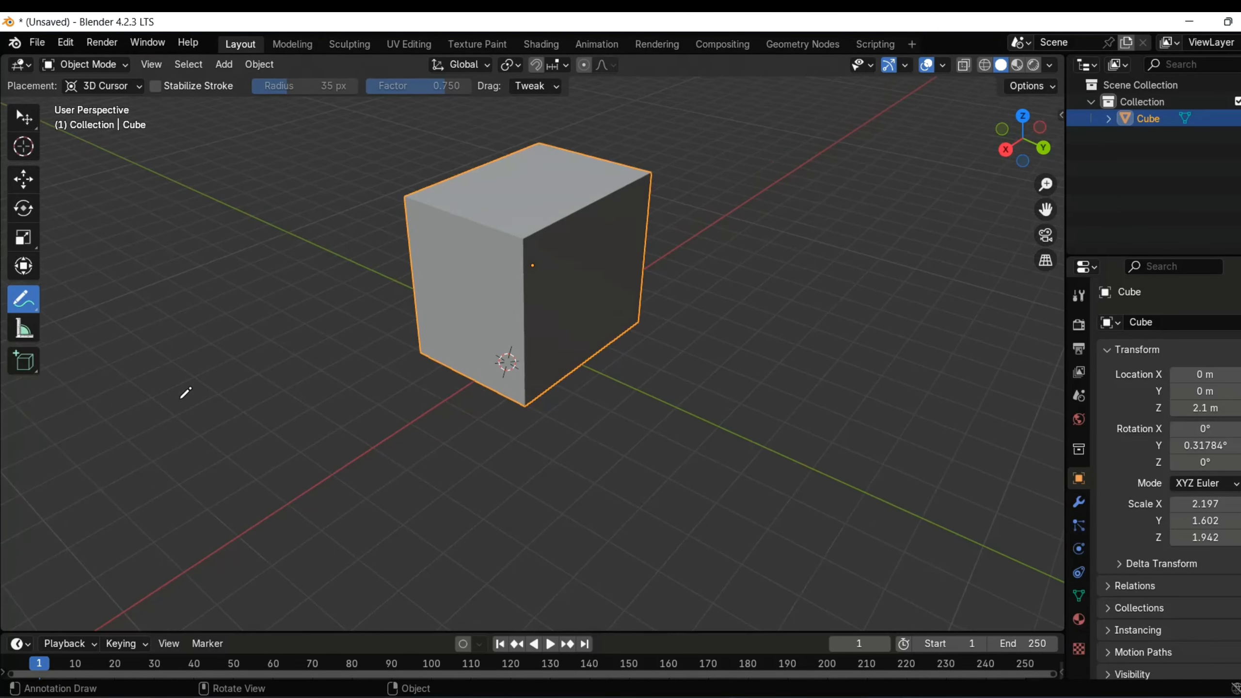
left_click(24, 337)
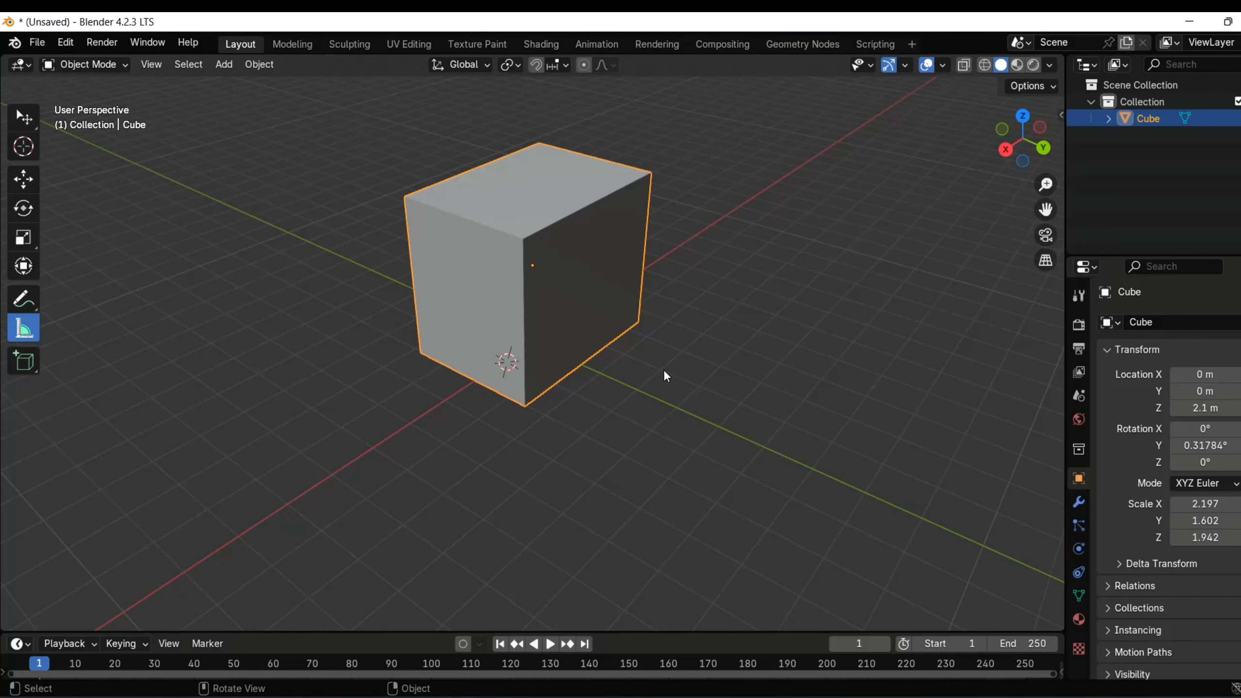
middle_click_drag(665, 373, 579, 340)
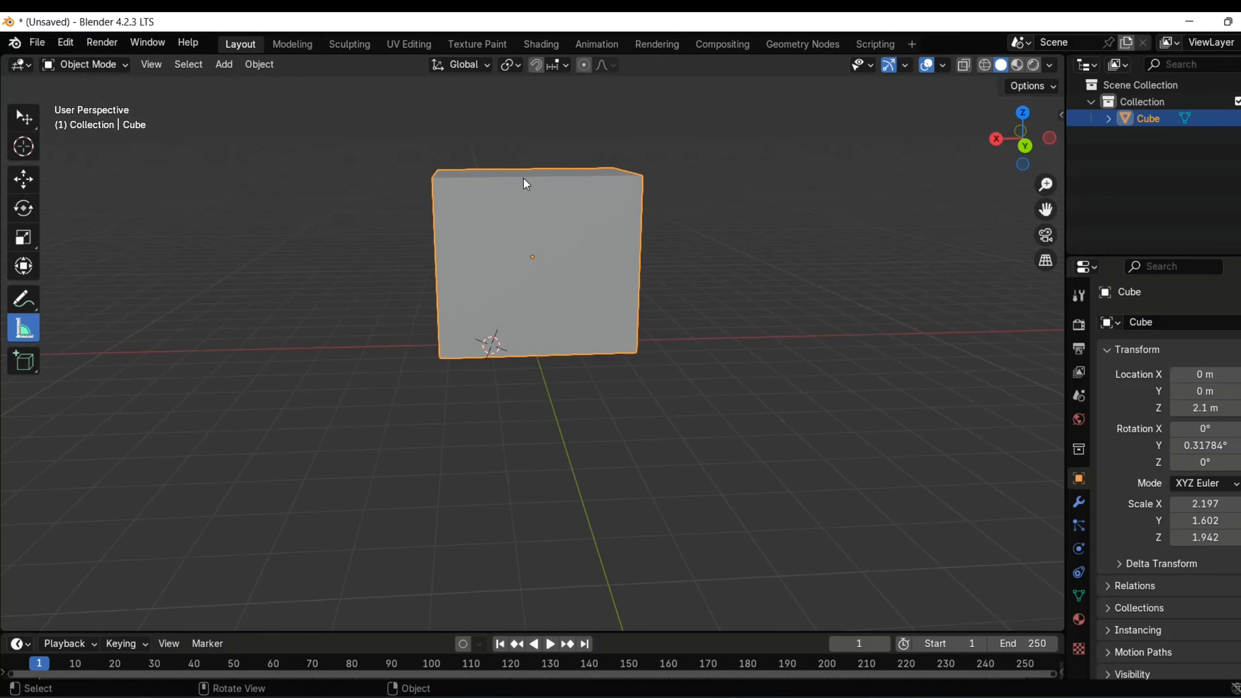
left_click_drag(524, 178, 528, 355)
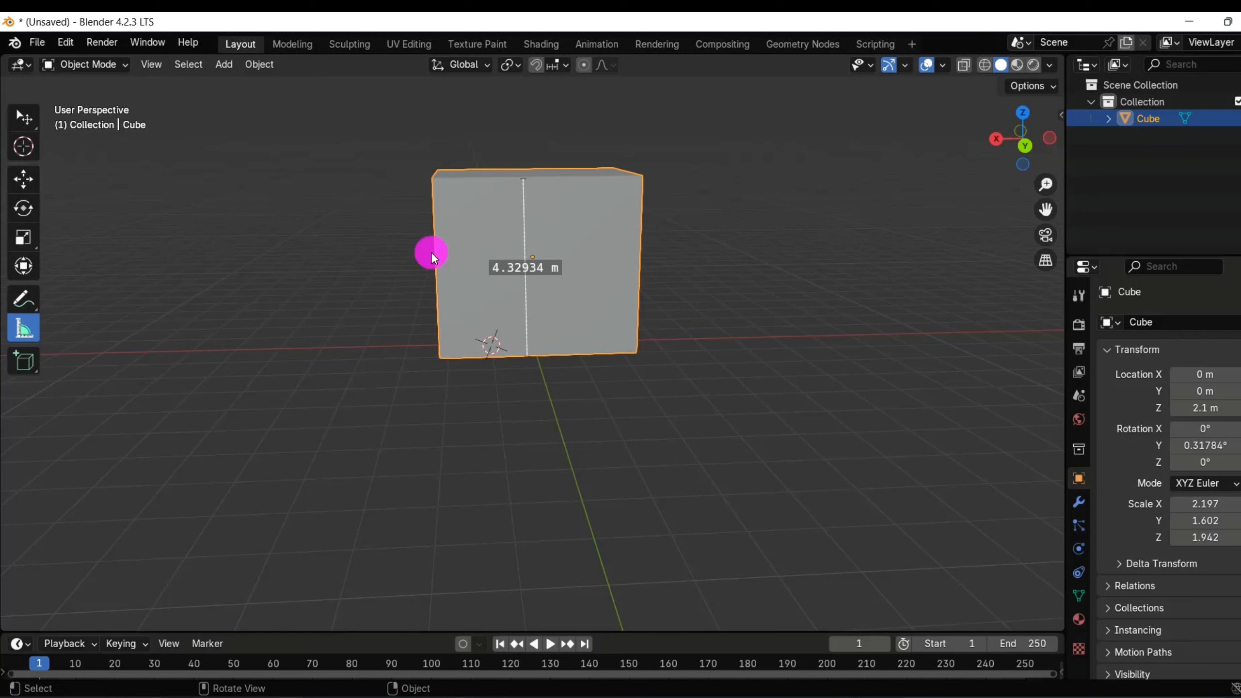
left_click_drag(430, 253, 643, 255)
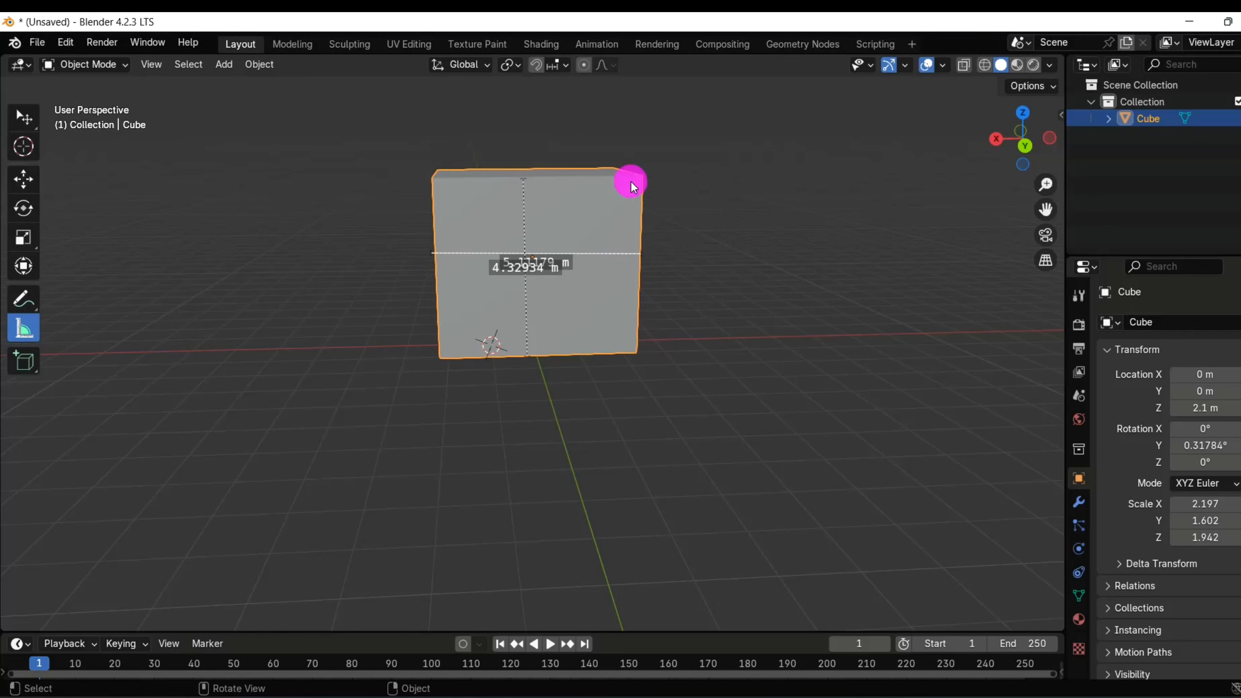
left_click_drag(631, 182, 586, 356)
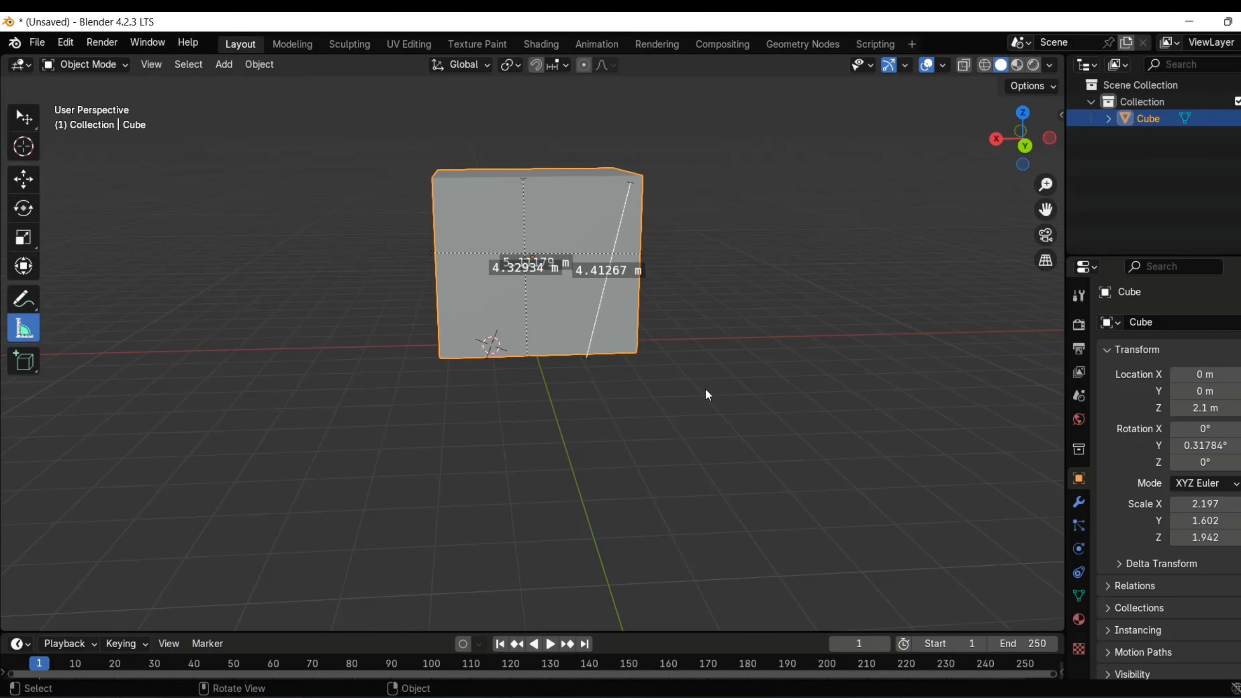
Undo the ruler measurements placed on the cube
middle_click_drag(705, 381, 662, 374)
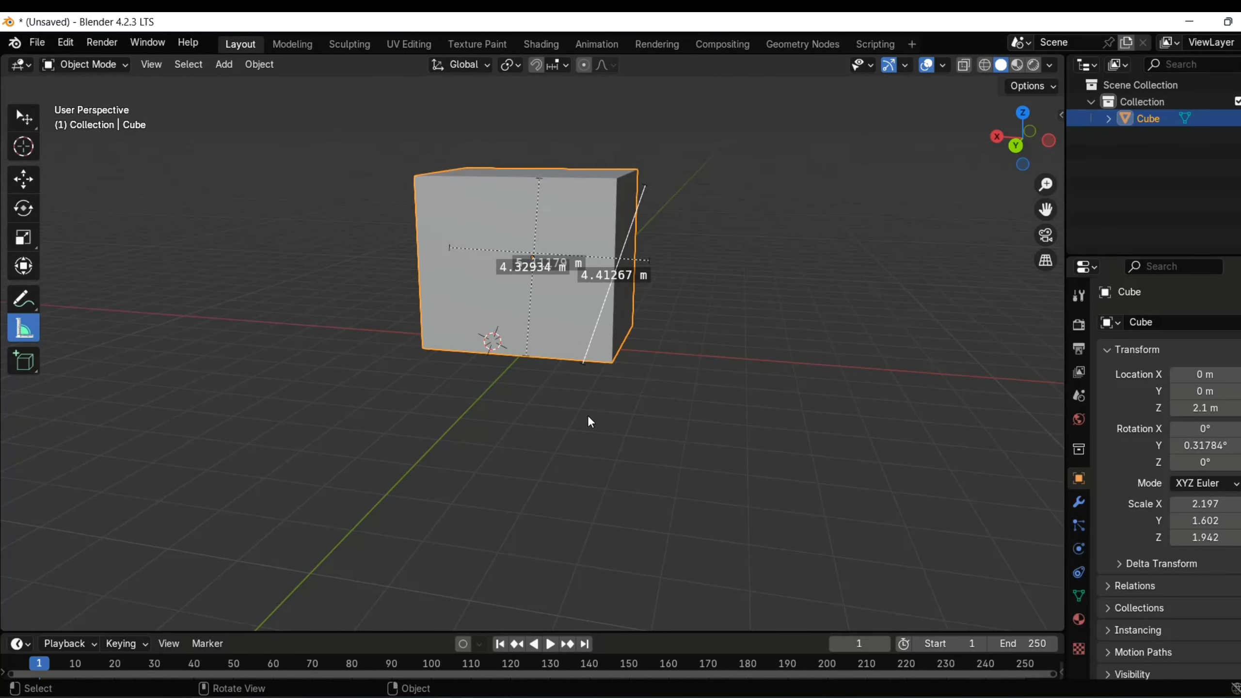
key("ctrl+z")
key("ctrl+z")
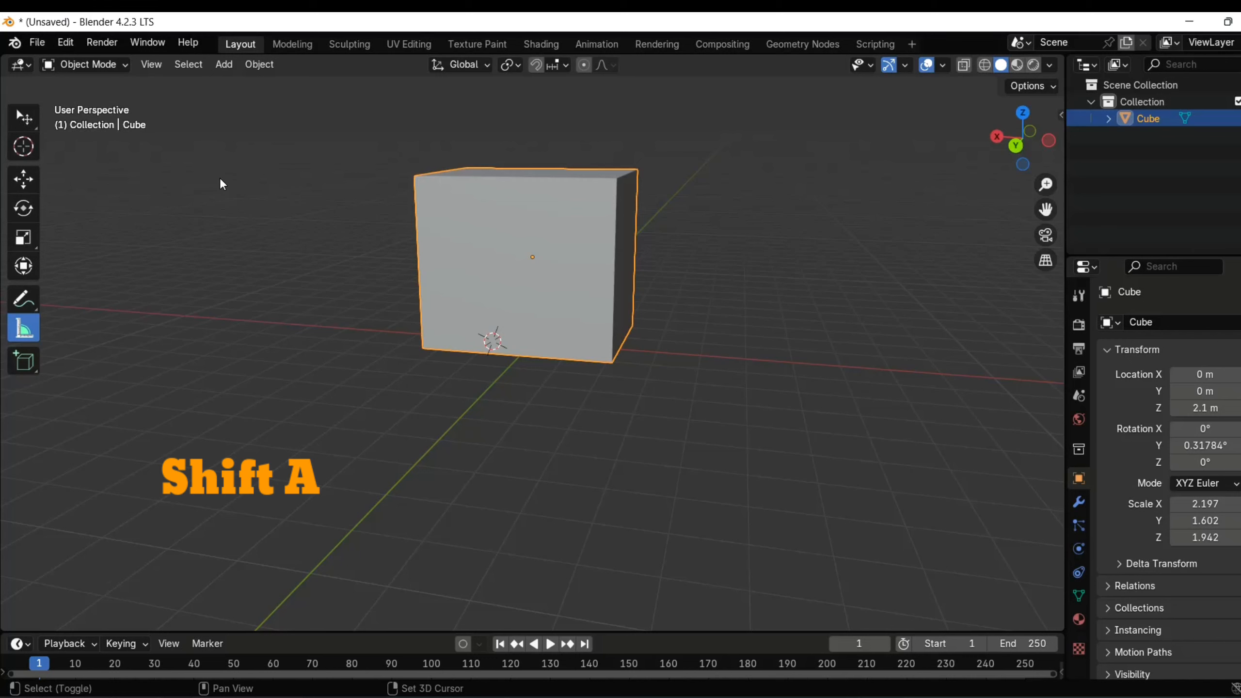
Add a plane mesh at the 3D cursor and move it along Y to about 8.52 m, clear of the cube
key("shift+a")
mouse_move(223, 184)
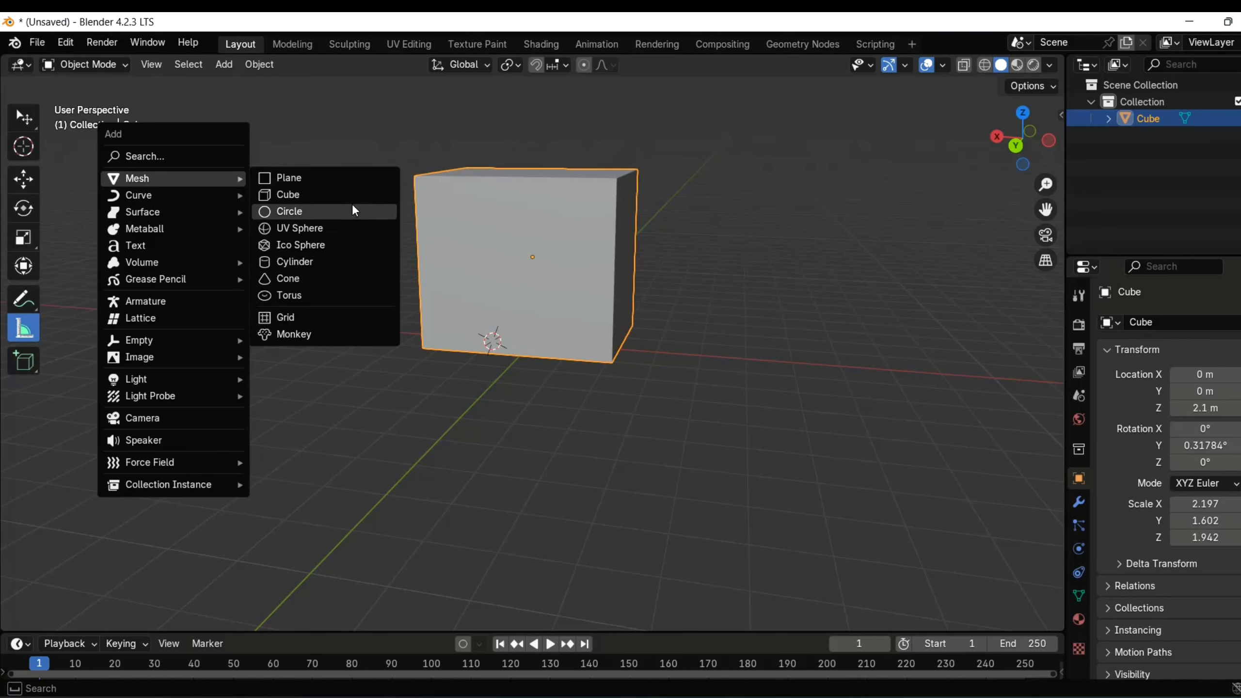
left_click(345, 181)
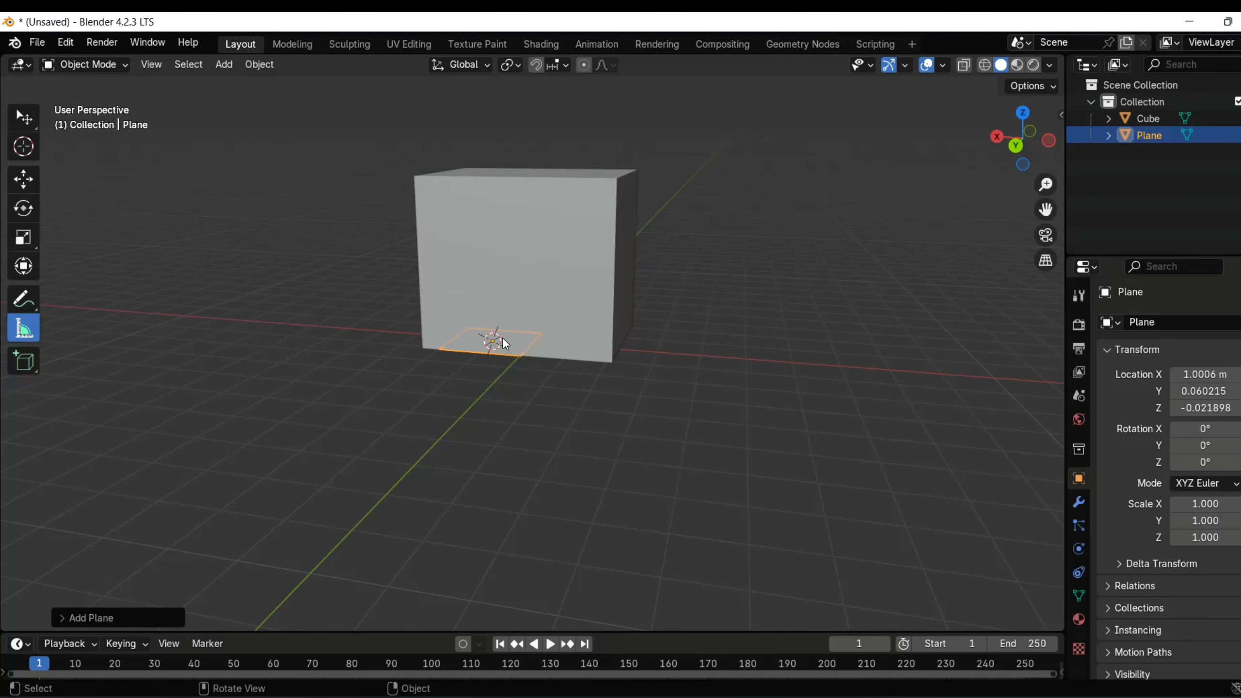
left_click(24, 182)
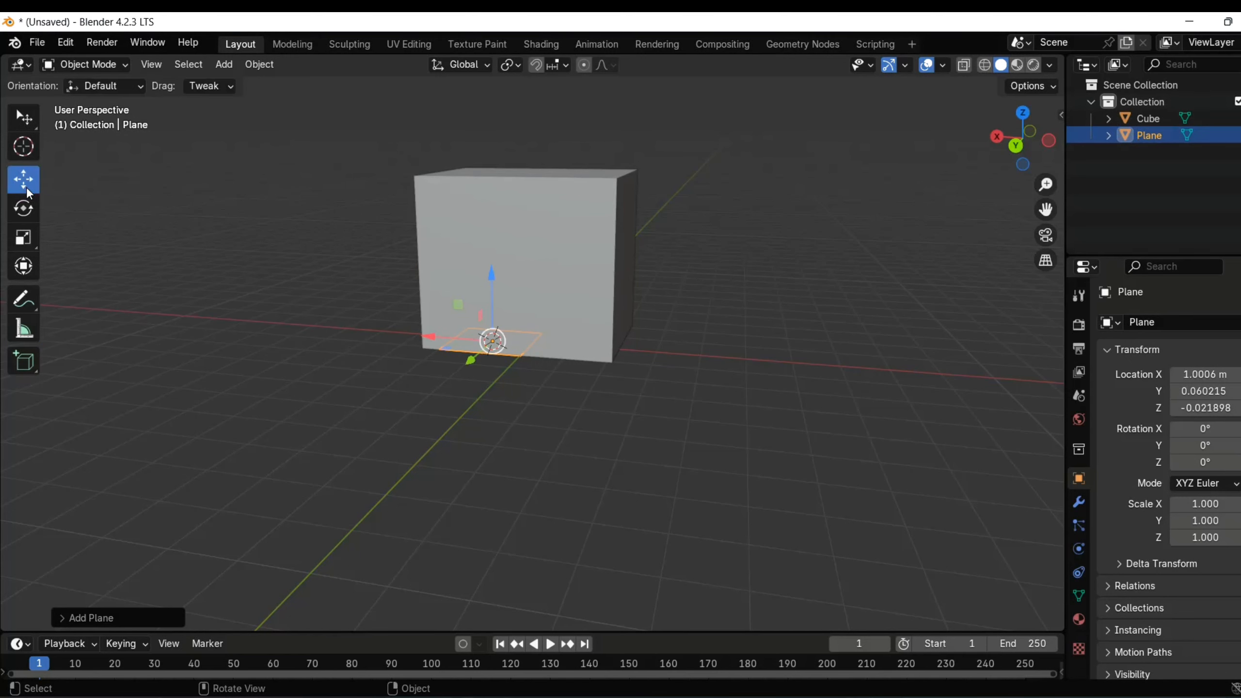
left_click_drag(469, 362, 230, 462)
Place the 3D cursor in empty space near the plane and add a circle mesh there at about X 4.33, Y 7.02, Z 1.62 m
middle_click_drag(410, 348, 161, 244)
left_click(23, 157)
left_click_drag(127, 247, 214, 266)
left_click(224, 64)
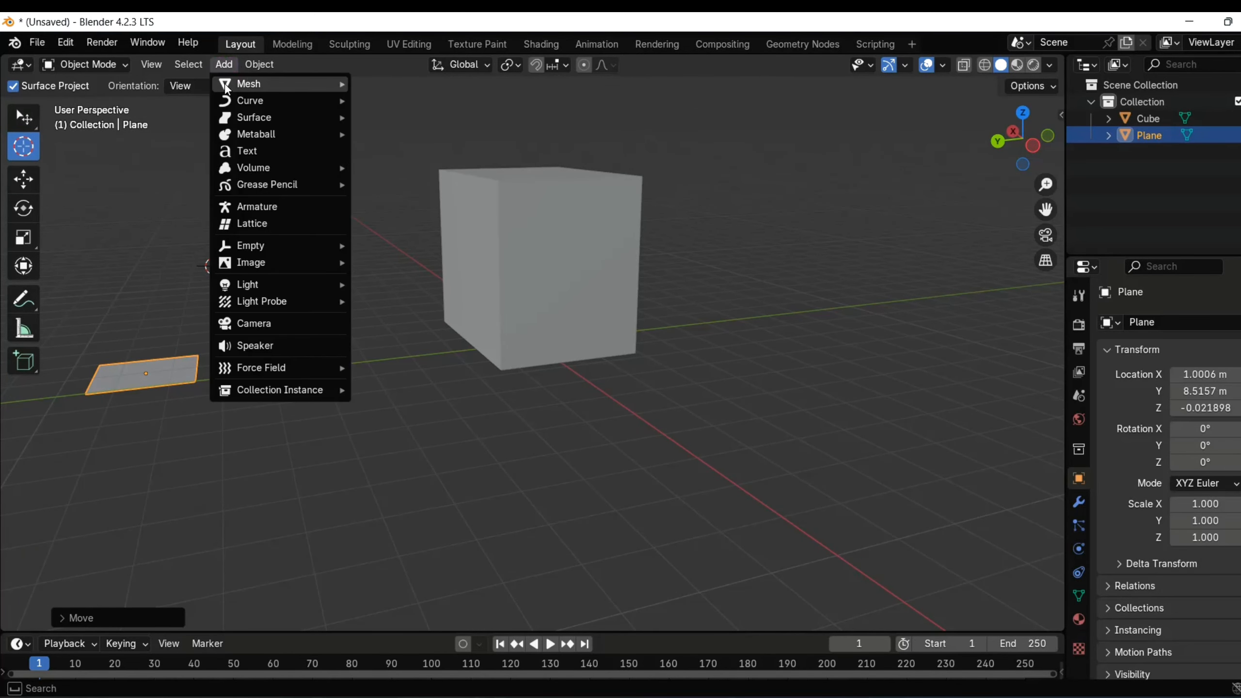
mouse_move(234, 89)
left_click(385, 118)
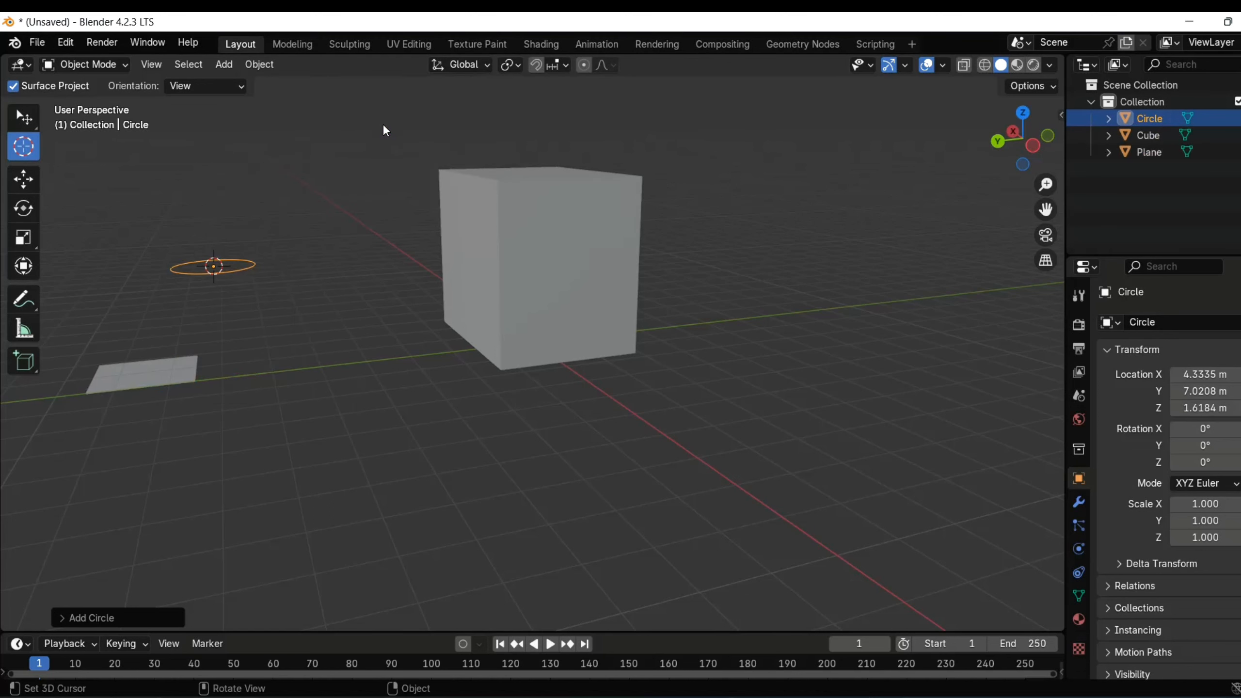
Add a UV sphere at the 3D cursor and move it to about X -3.55 m and Y 6.61 m
left_click(225, 64)
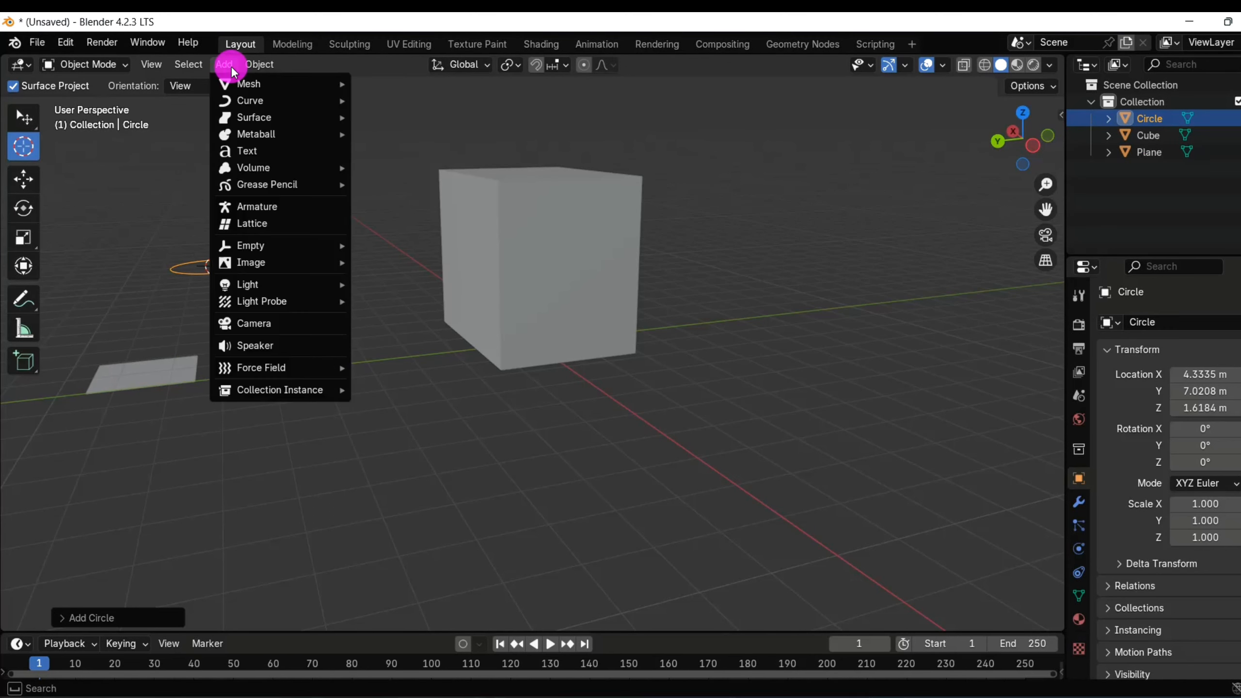
mouse_move(239, 84)
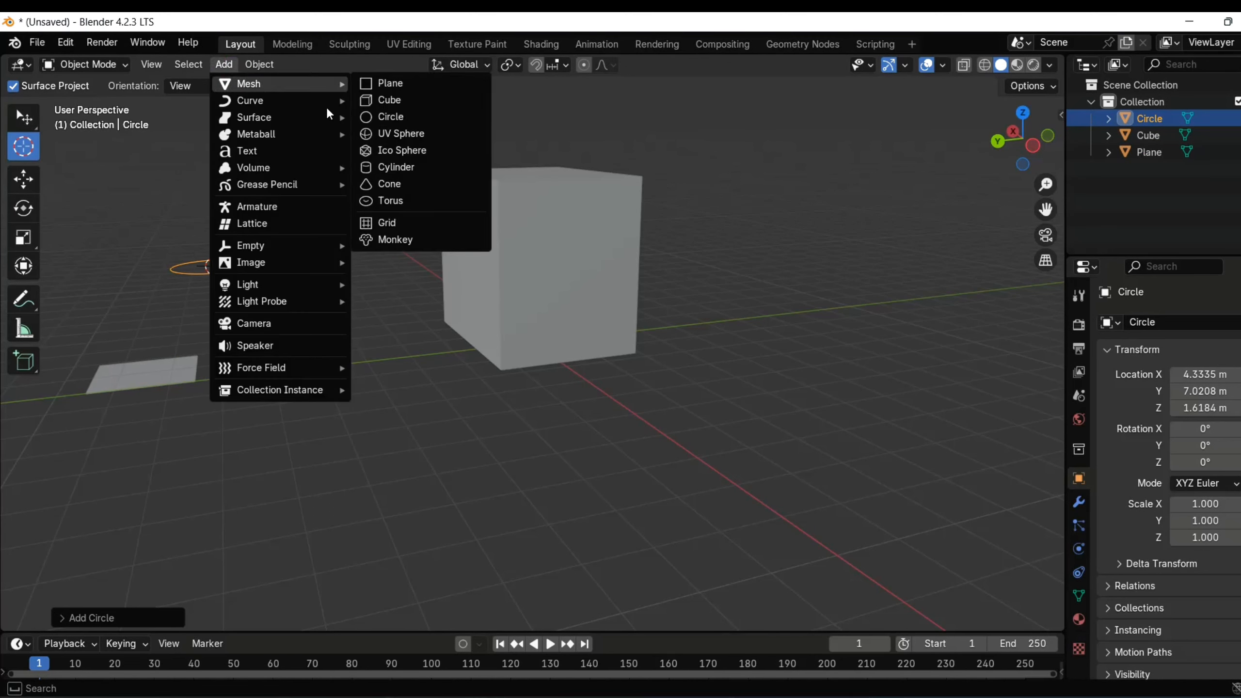
left_click(384, 134)
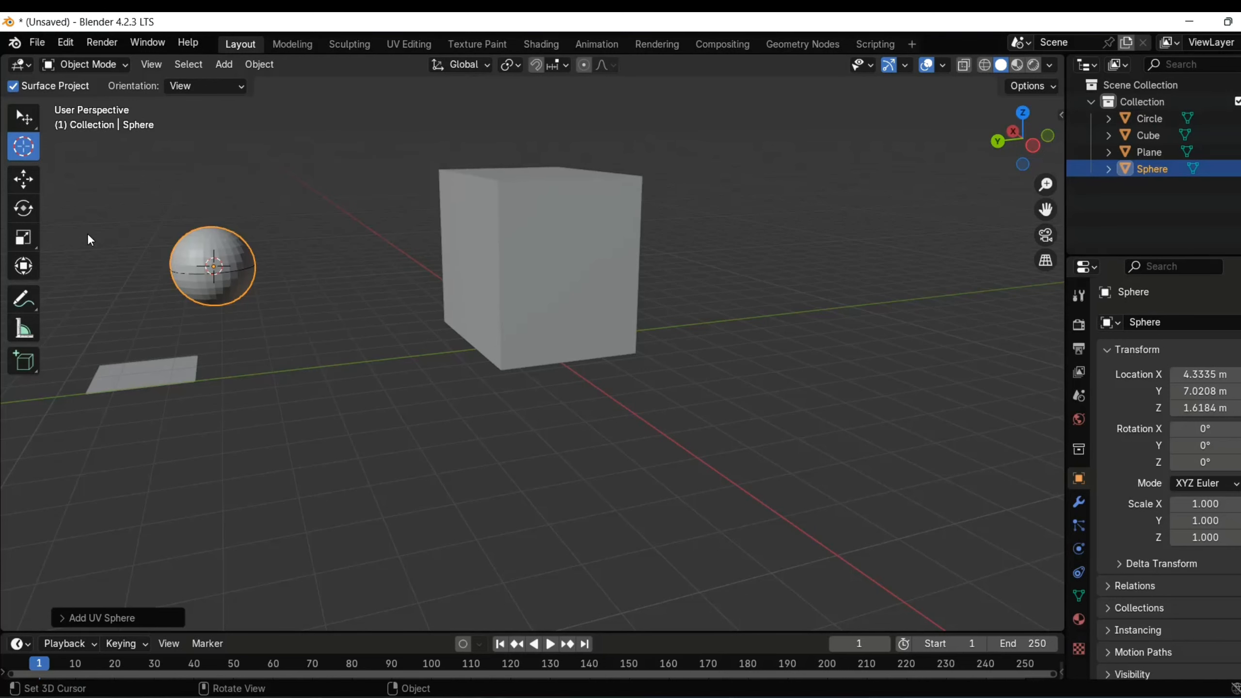
left_click(34, 186)
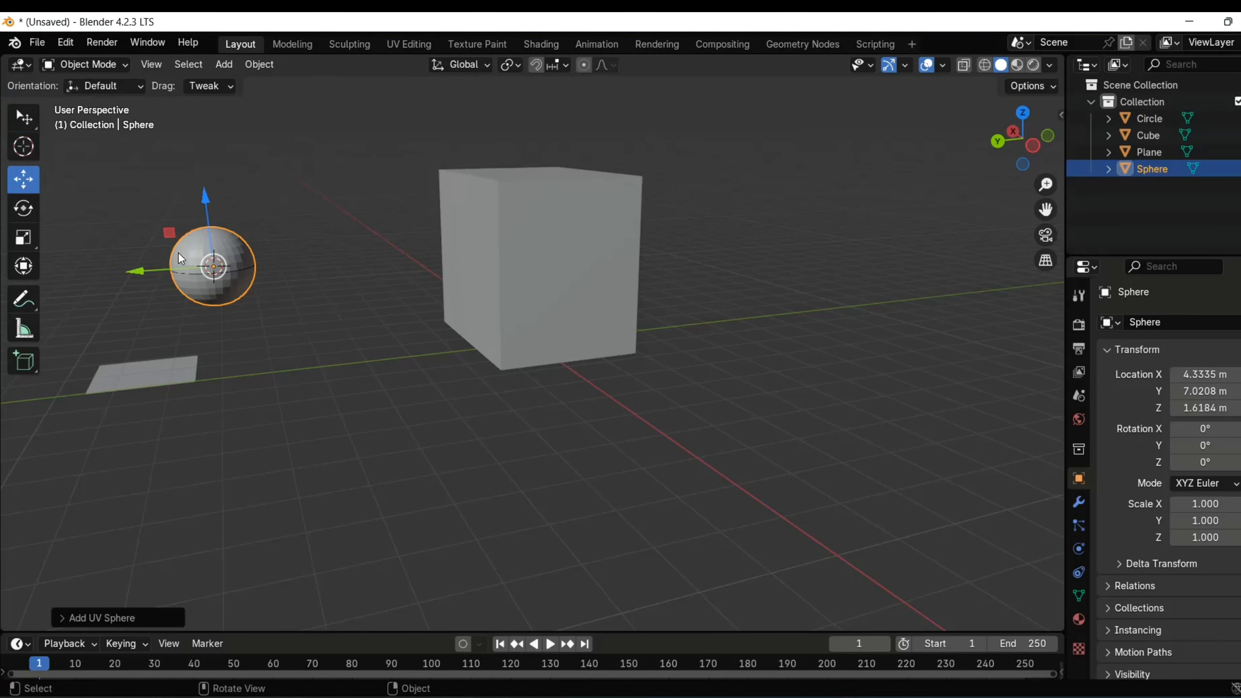
left_click_drag(149, 269, 170, 301)
middle_click_drag(215, 238, 565, 259)
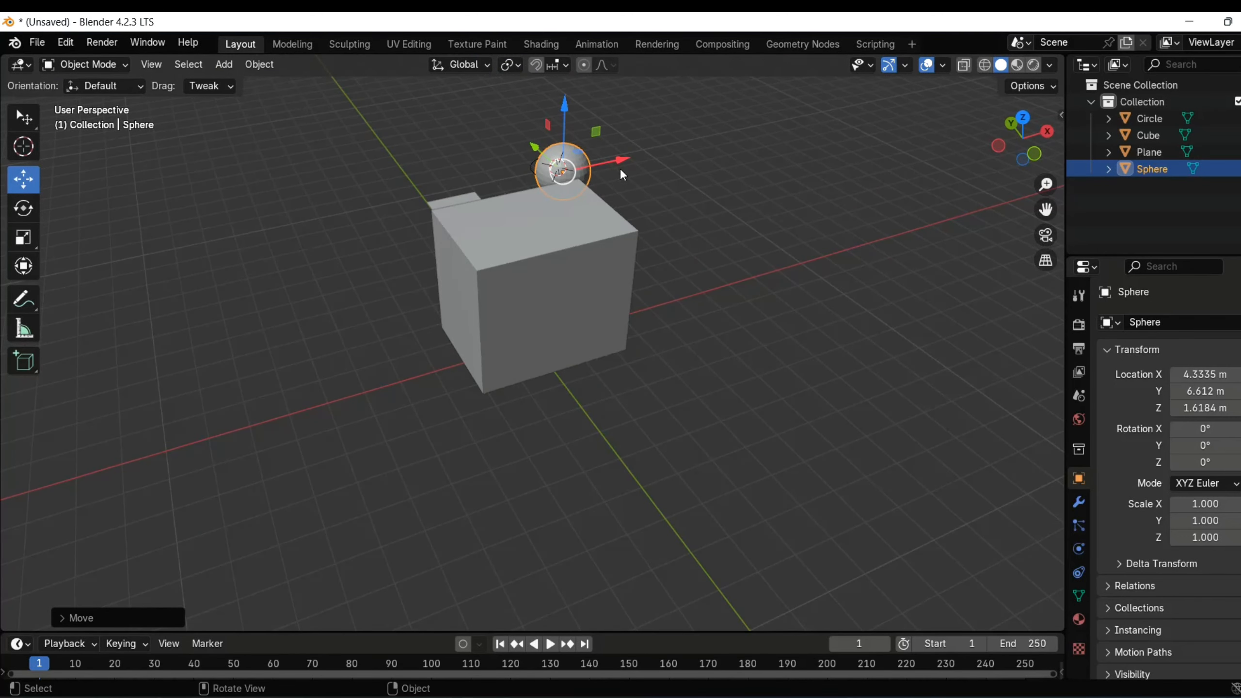
left_click_drag(620, 160, 411, 217)
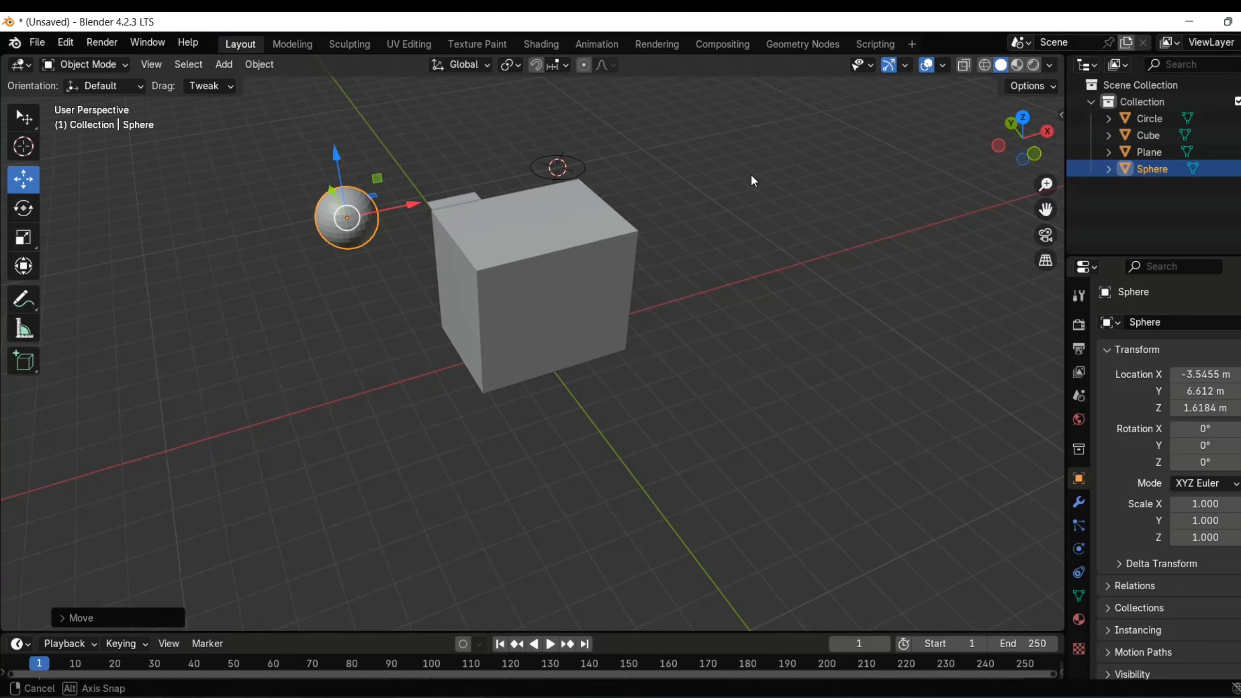
Place the 3D cursor in empty space beside the cube and add a cylinder mesh there at about X 3.53, Y 2.20, Z -1.05 m
middle_click_drag(754, 181, 644, 213)
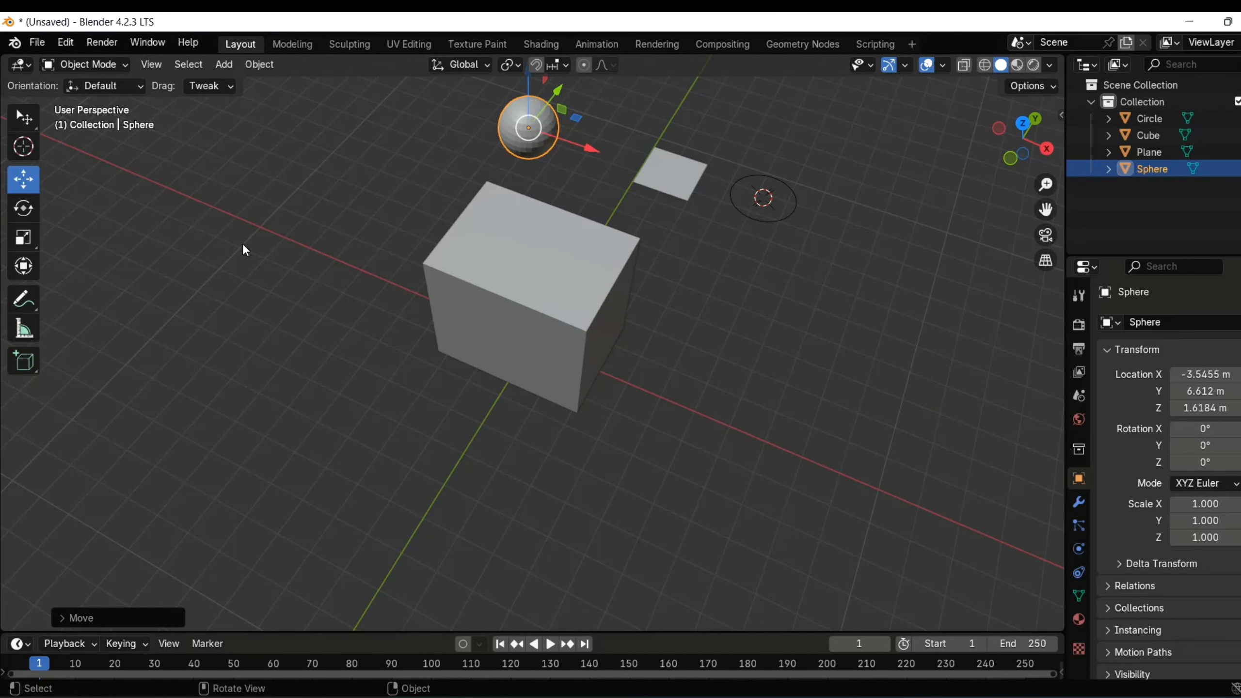
scroll(659, 267, "down", 2)
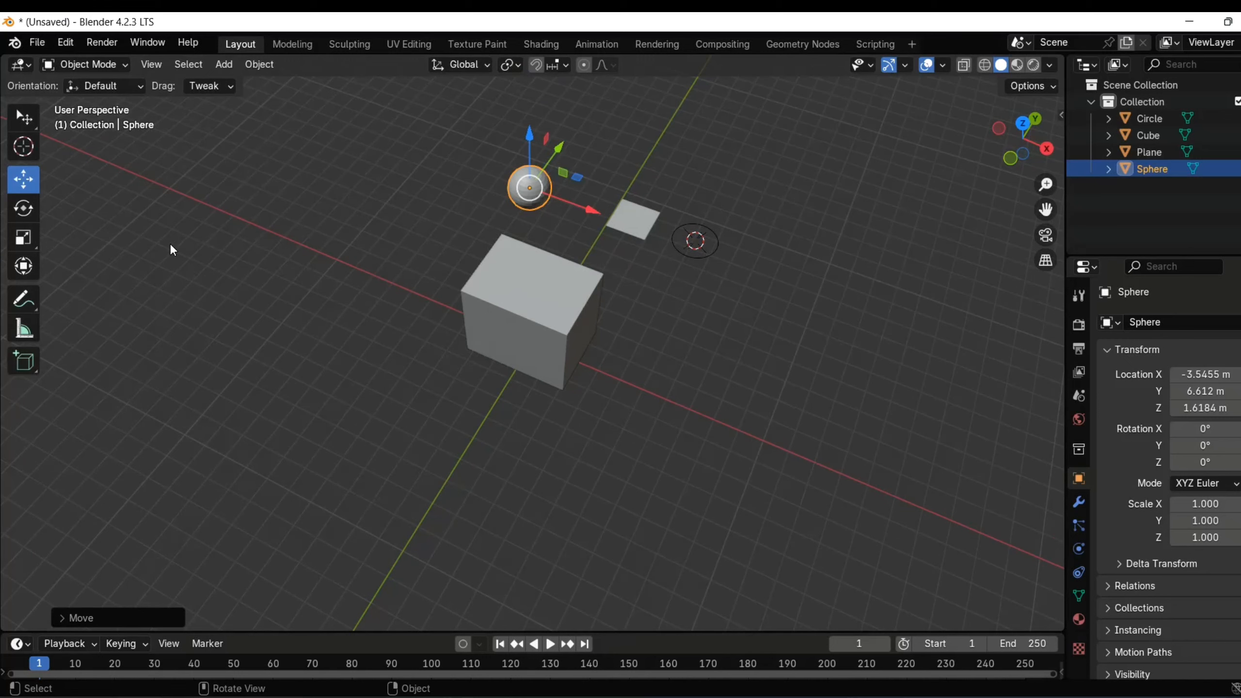
left_click(658, 418)
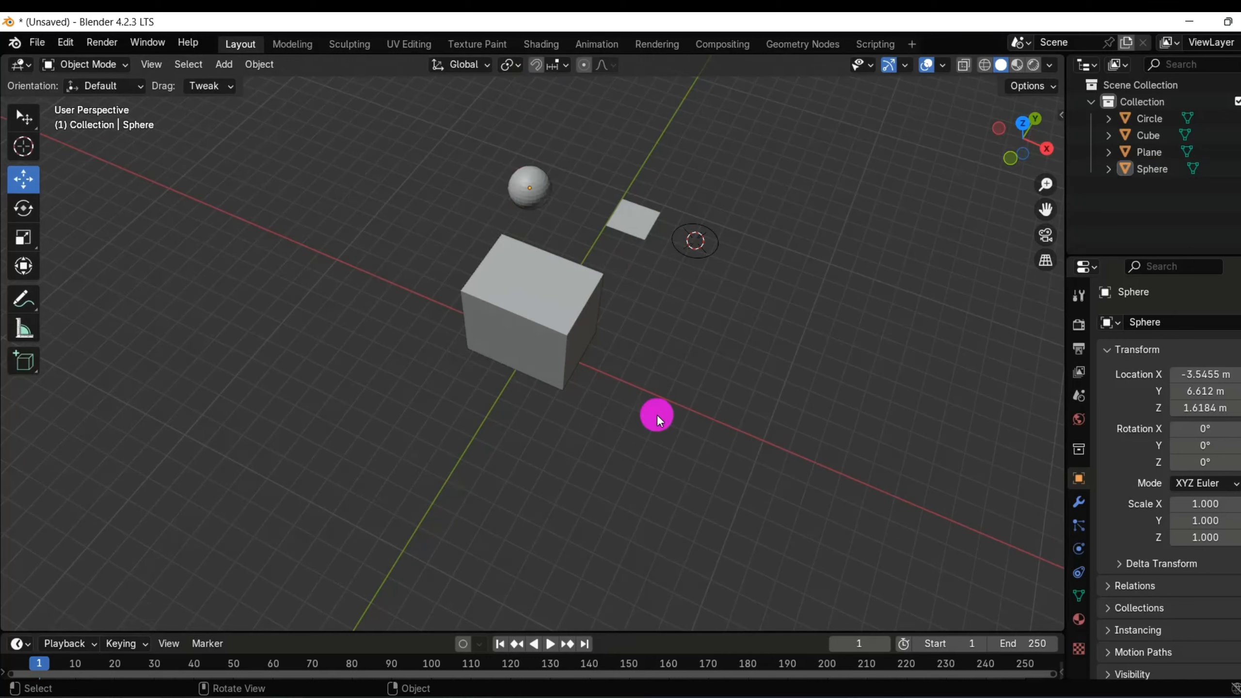
left_click(23, 147)
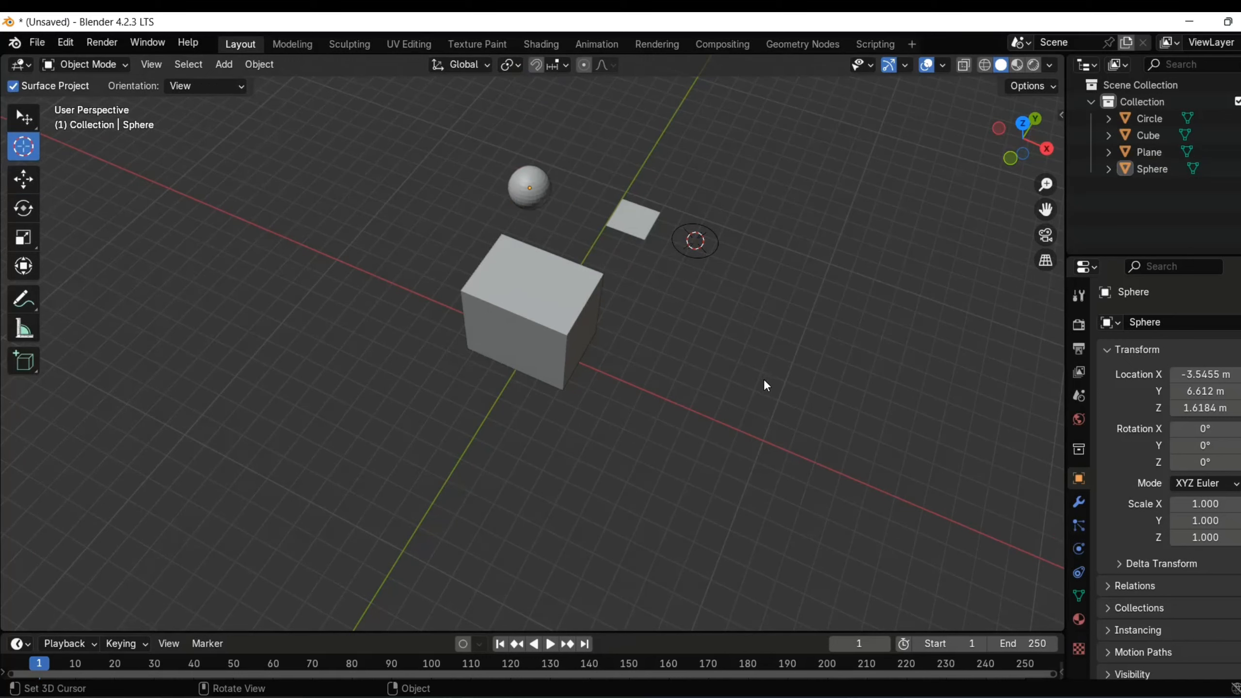
left_click(628, 349)
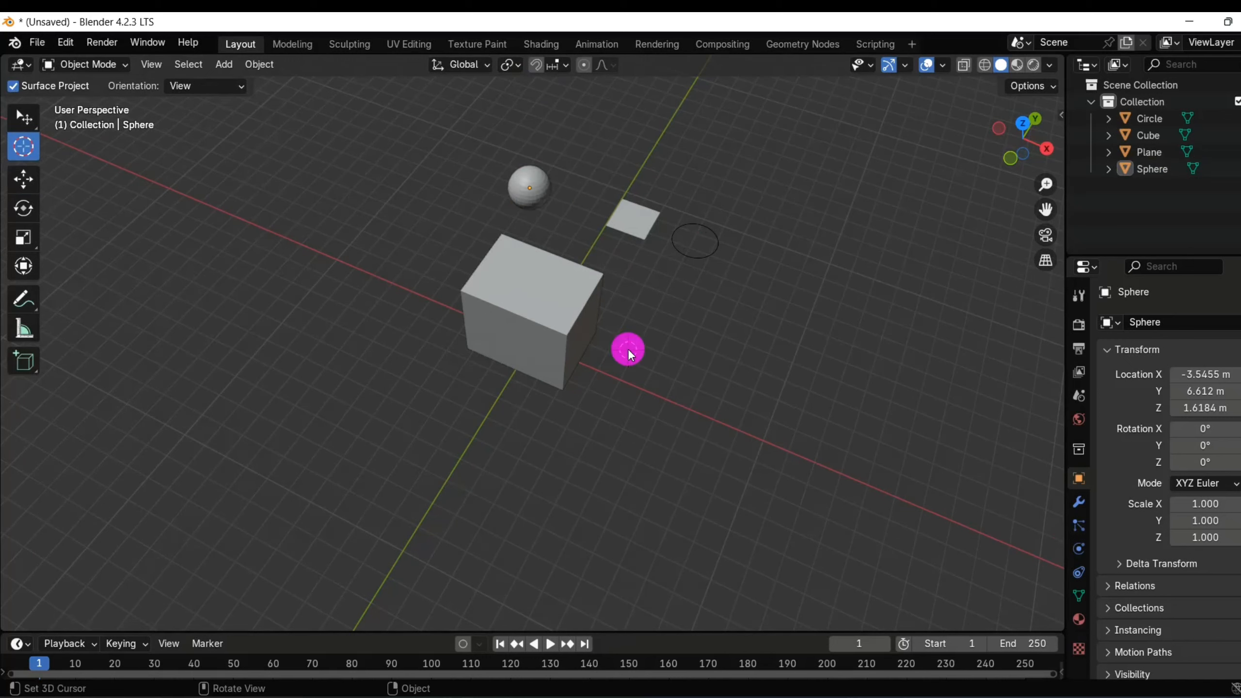
left_click(232, 65)
mouse_move(267, 92)
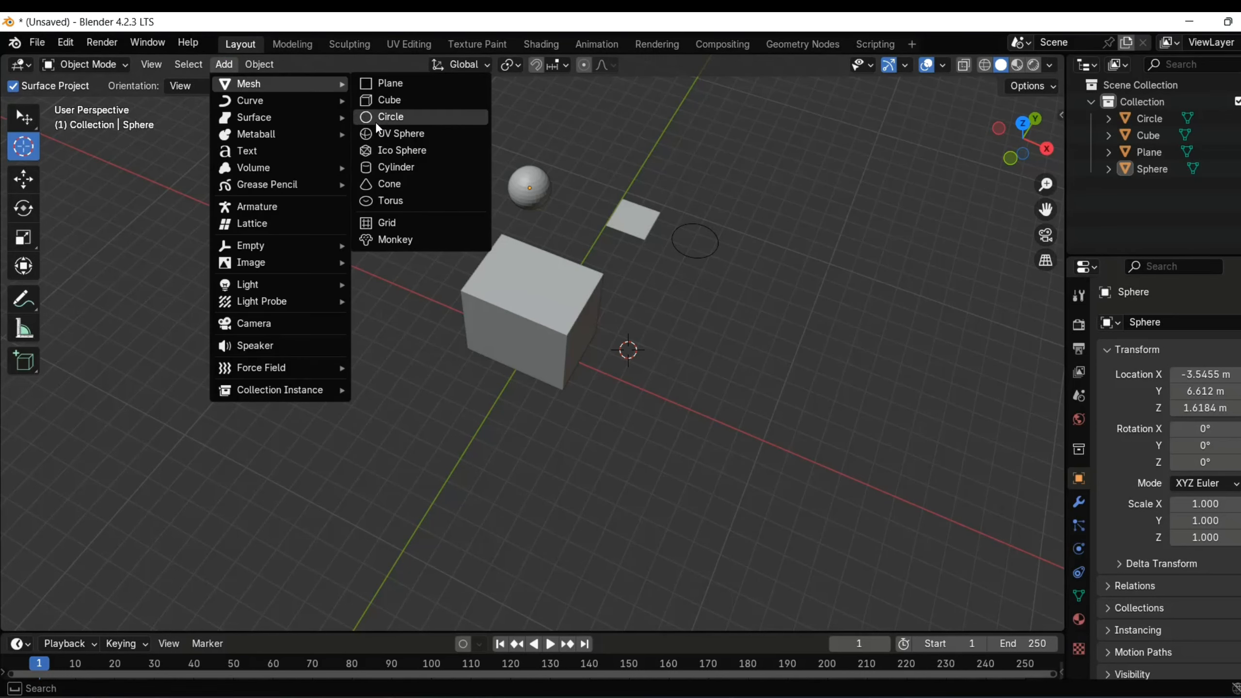
left_click(396, 167)
middle_click_drag(611, 370, 284, 140)
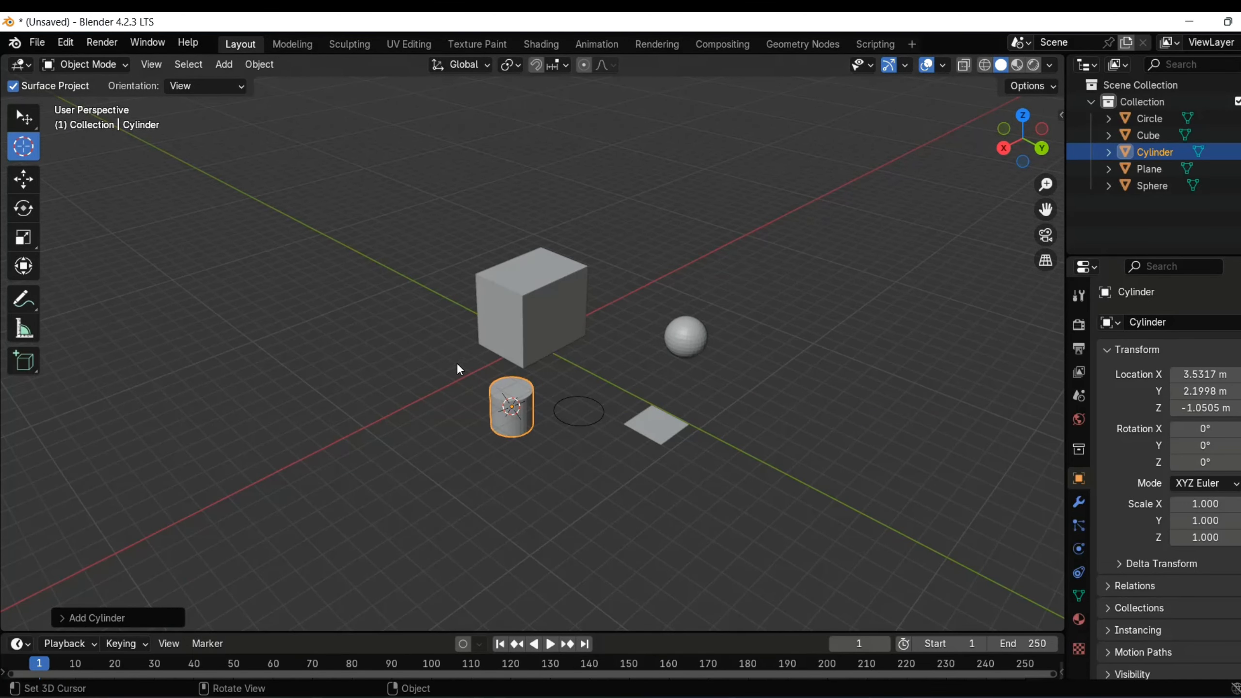
Reposition the 3D cursor on the cube, plane and sphere, ending in empty space far out on the positive X side
left_click(521, 339)
mouse_move(537, 332)
middle_mouse_down()
mouse_move(541, 341)
mouse_move(432, 301)
mouse_move(549, 328)
middle_mouse_up()
left_click(538, 321)
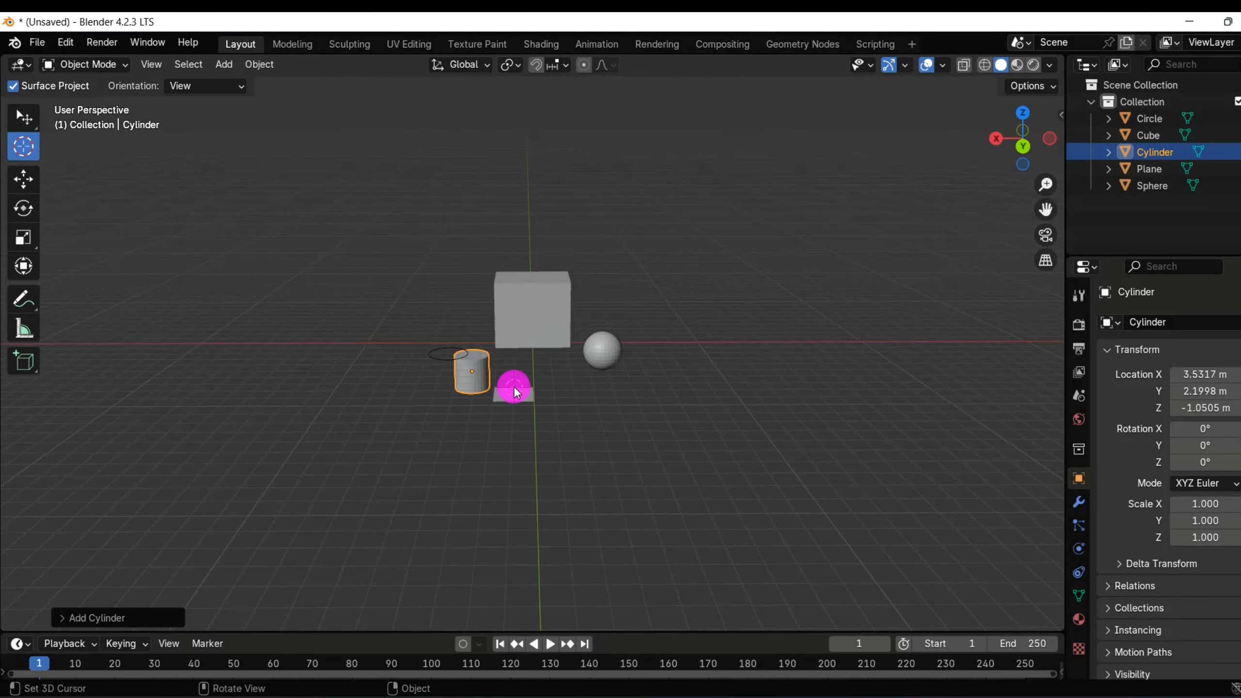
left_click(602, 350)
left_click(144, 200)
left_click(200, 344)
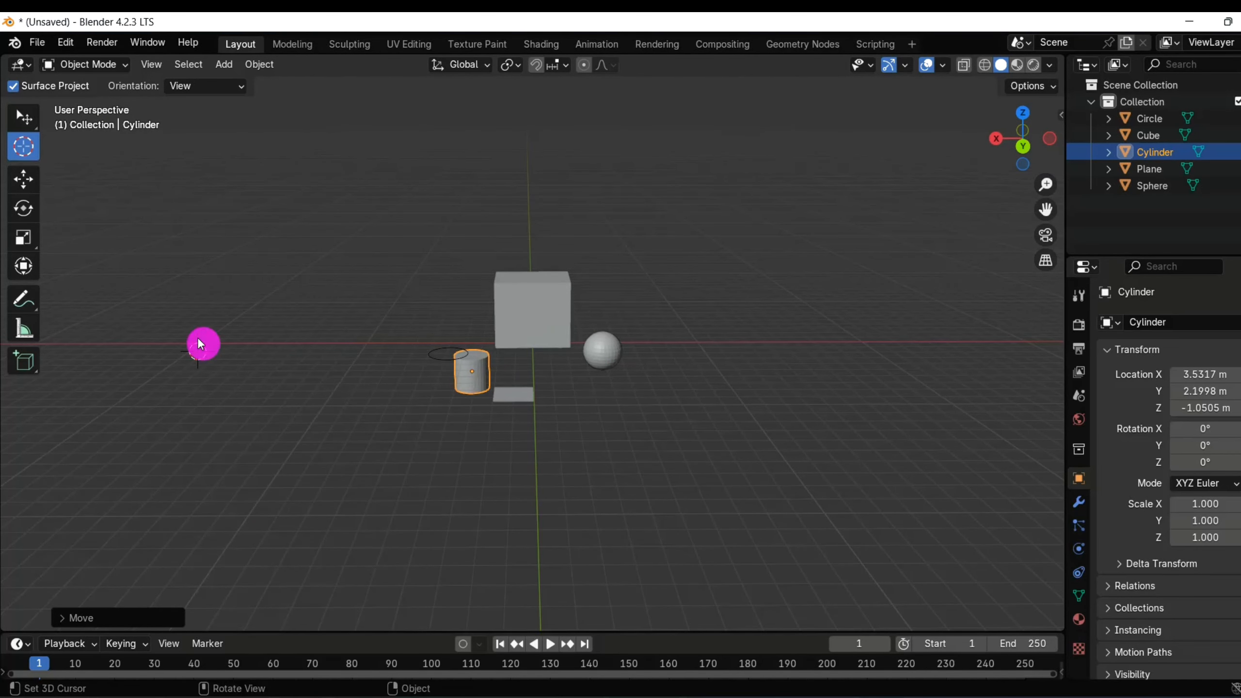
Select the cube, try a free rotation on it, and undo the rotation
left_click(23, 118)
left_click(526, 312)
middle_click_drag(554, 349, 207, 302)
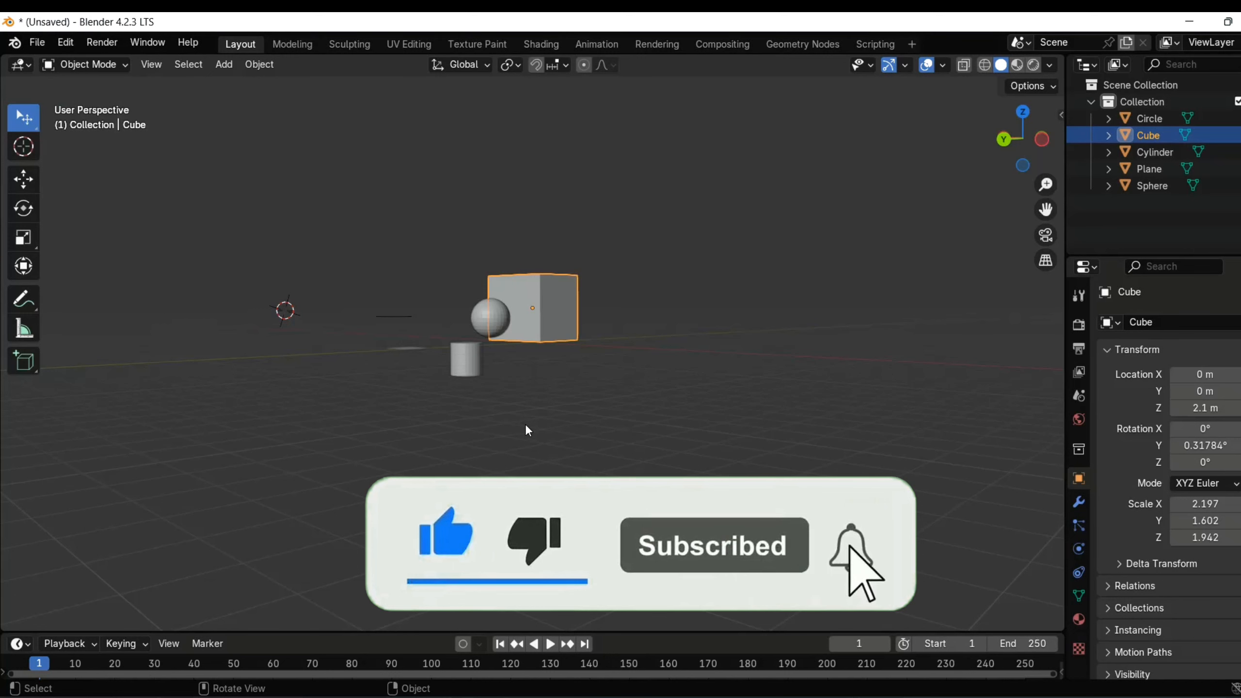
middle_click_drag(521, 380, 488, 422)
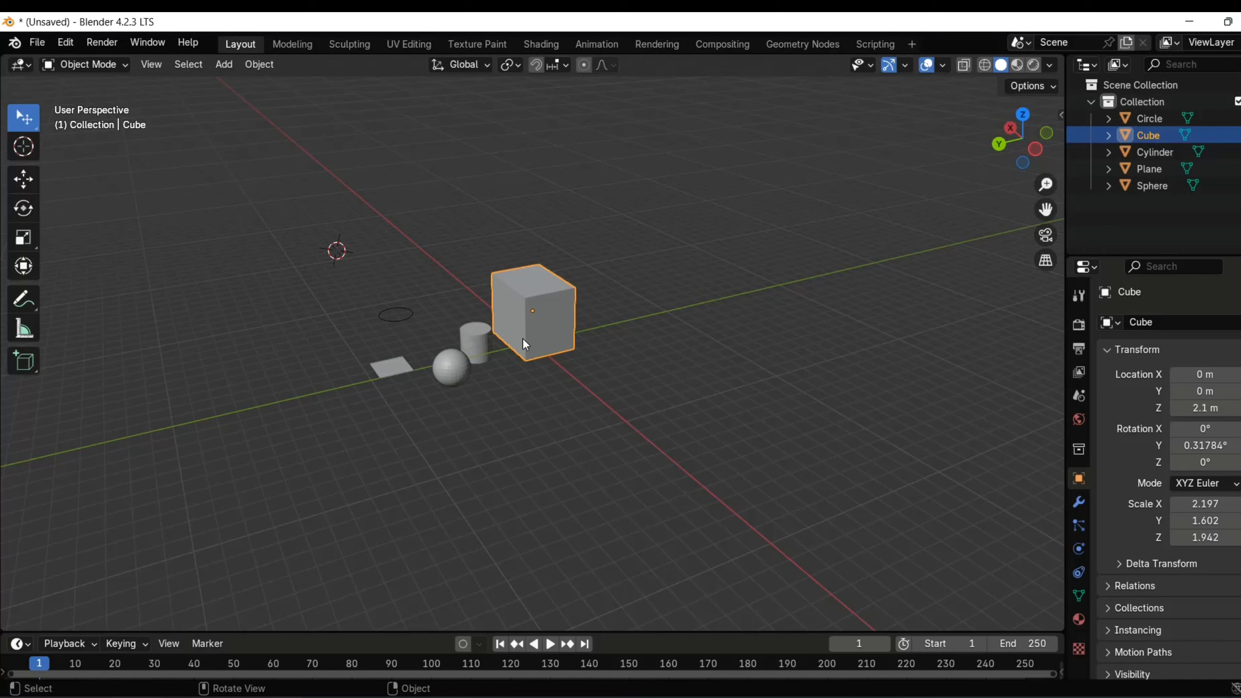
key("r")
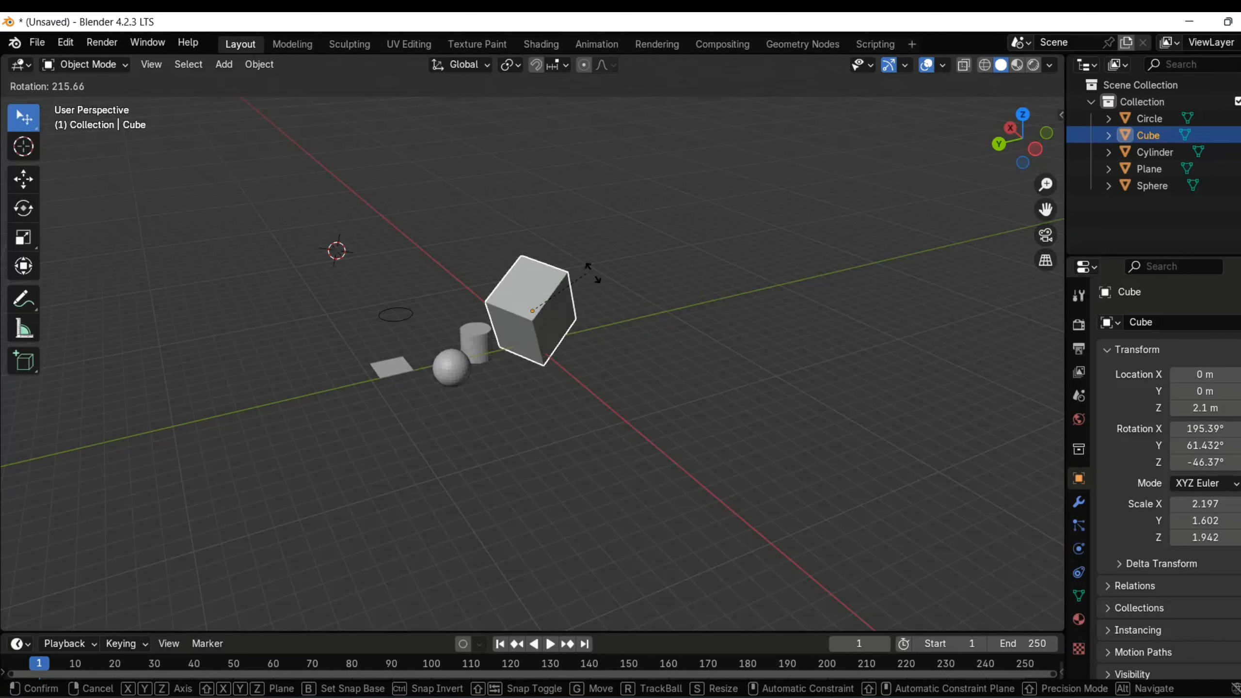
left_click(582, 328)
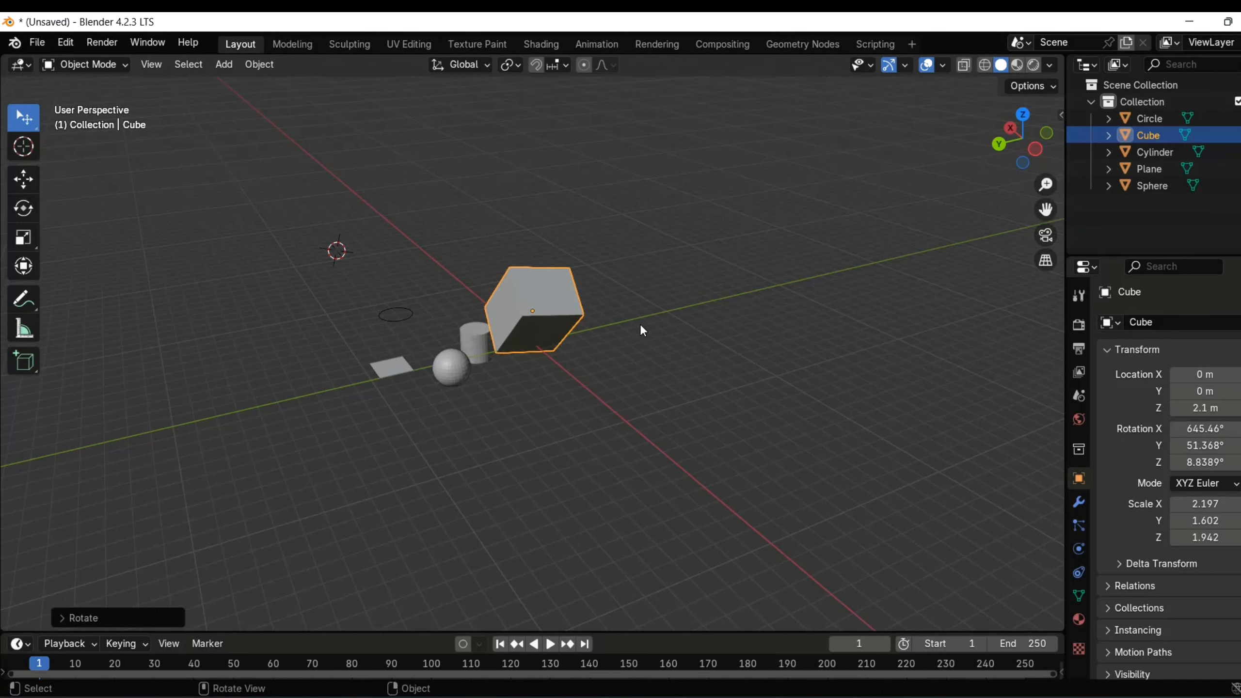
middle_click_drag(720, 332, 665, 367)
key("ctrl+z")
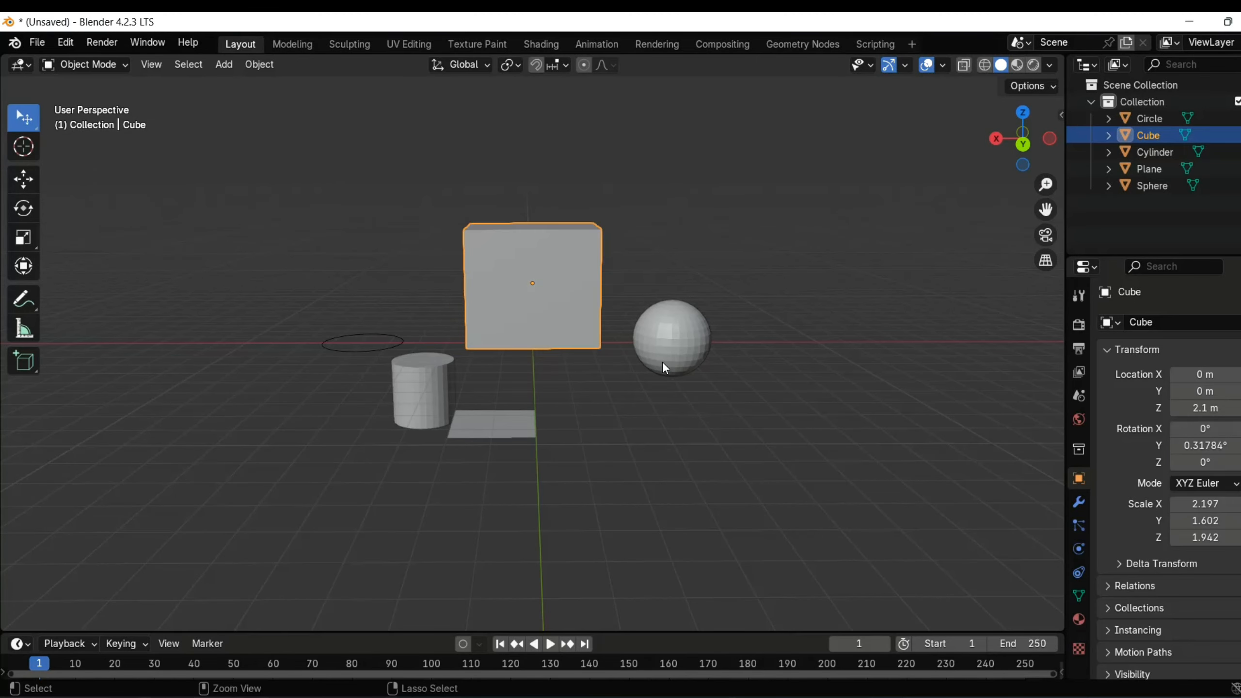